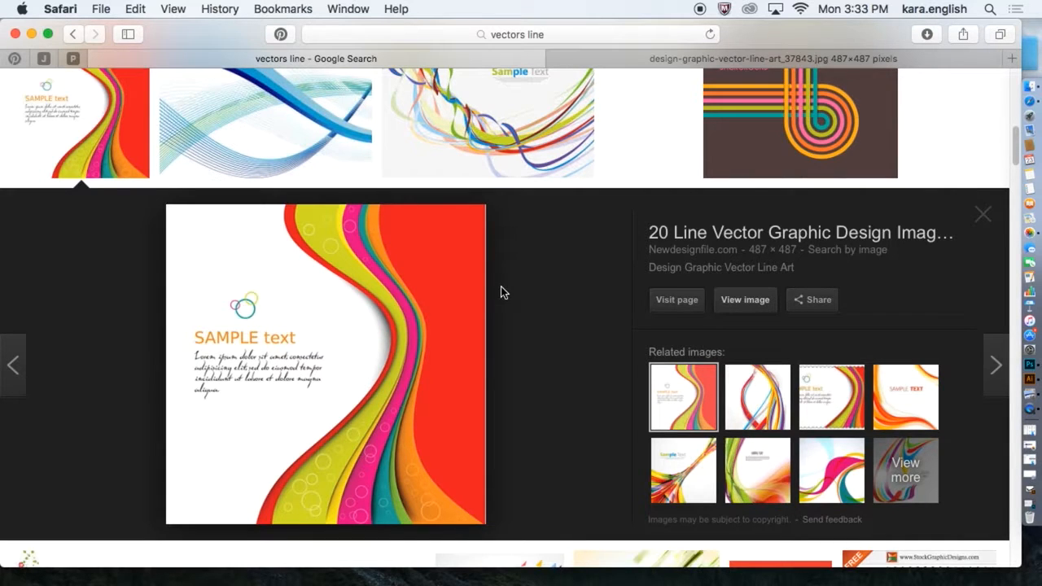
Open the curved rainbow-stripe vector image at full size, save it to the Desktop and close the browser window.
left_click(765, 307)
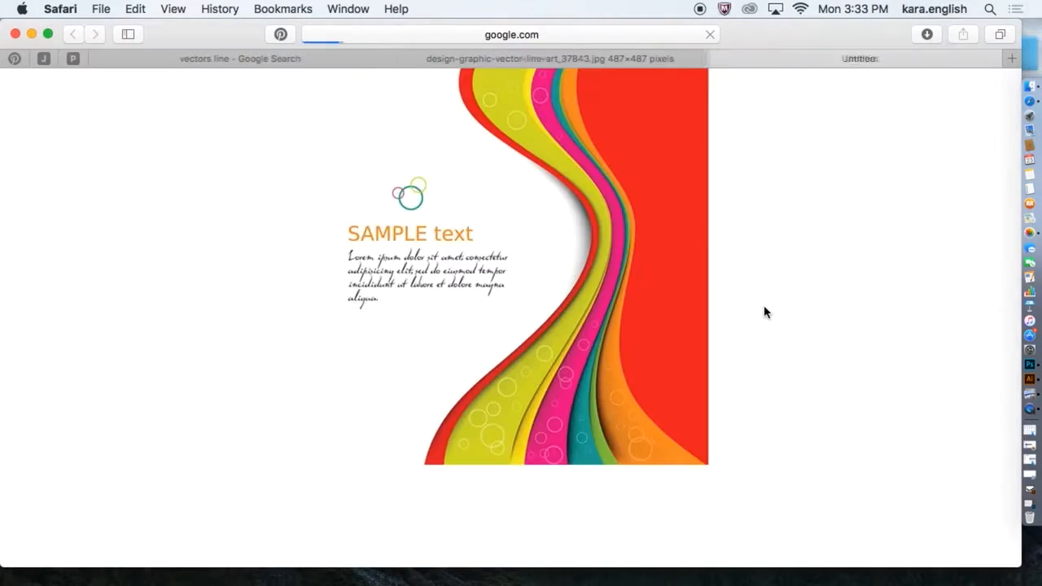
right_click(590, 277)
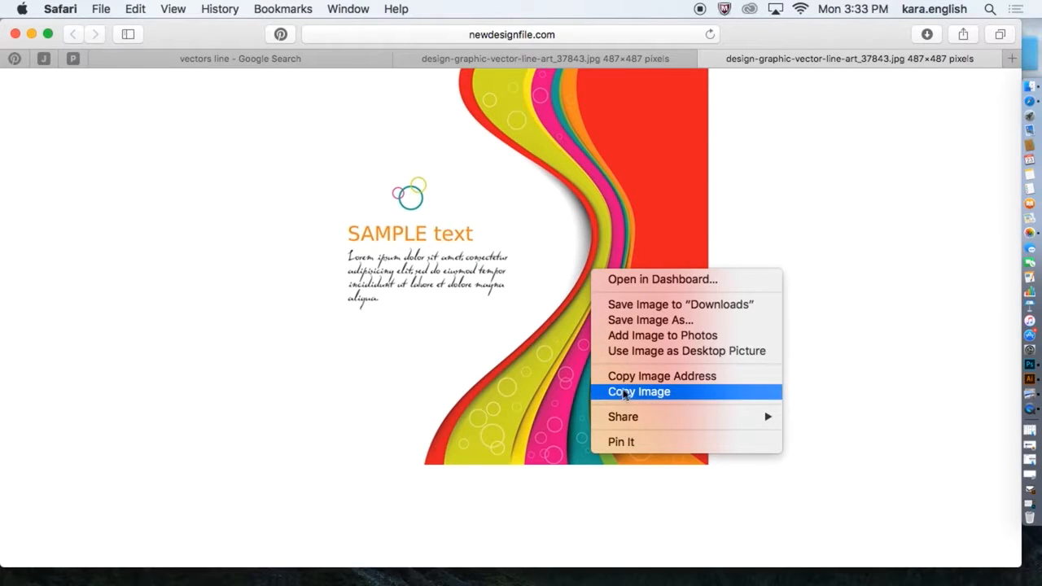
left_click(639, 324)
left_click(661, 195)
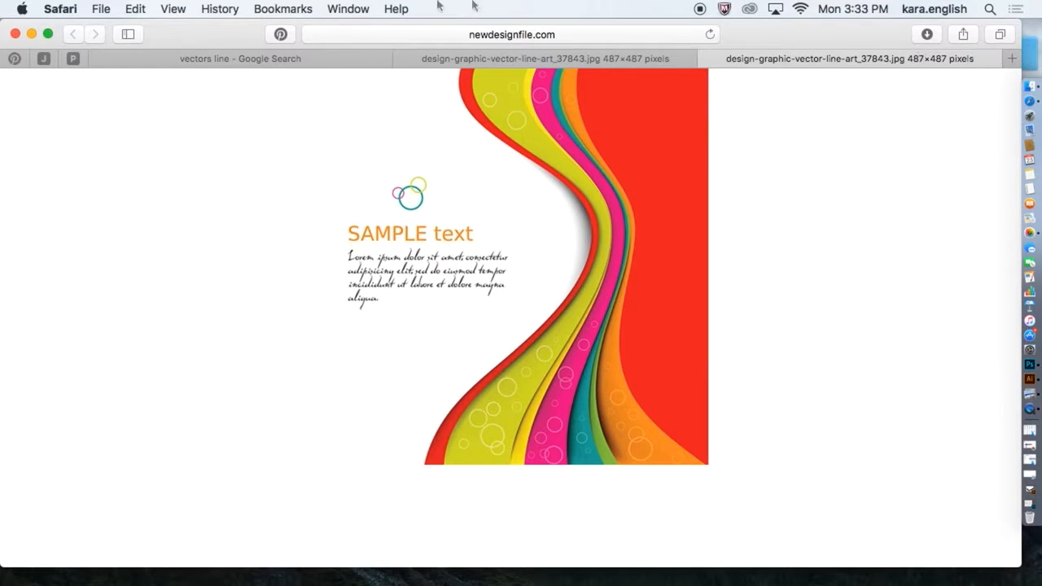
left_click(15, 34)
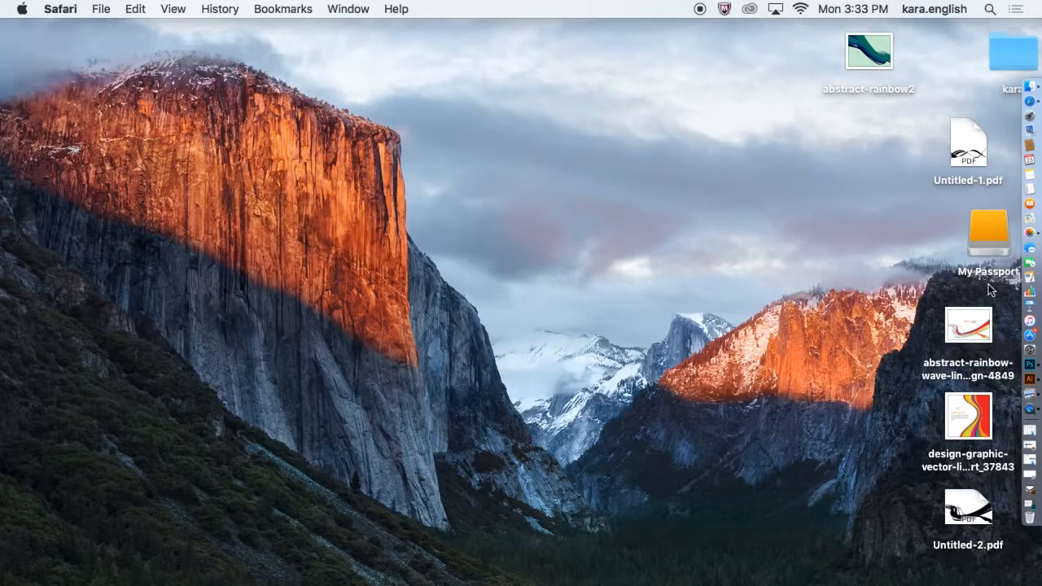
Open the design-graphic-vector-line-art_37843 image from the Desktop in Adobe Photoshop CC 2017.
right_click(961, 423)
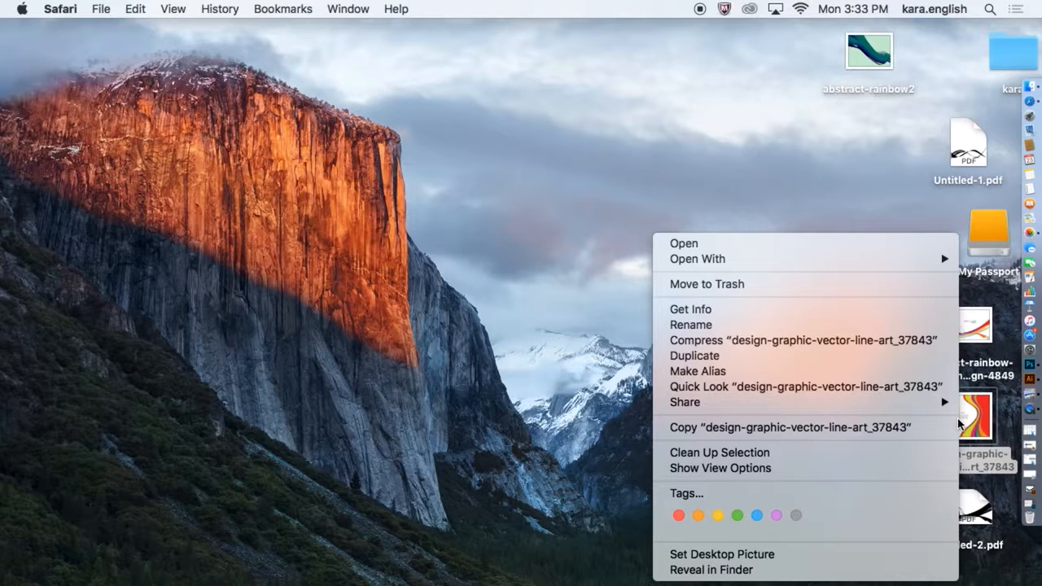
mouse_move(892, 265)
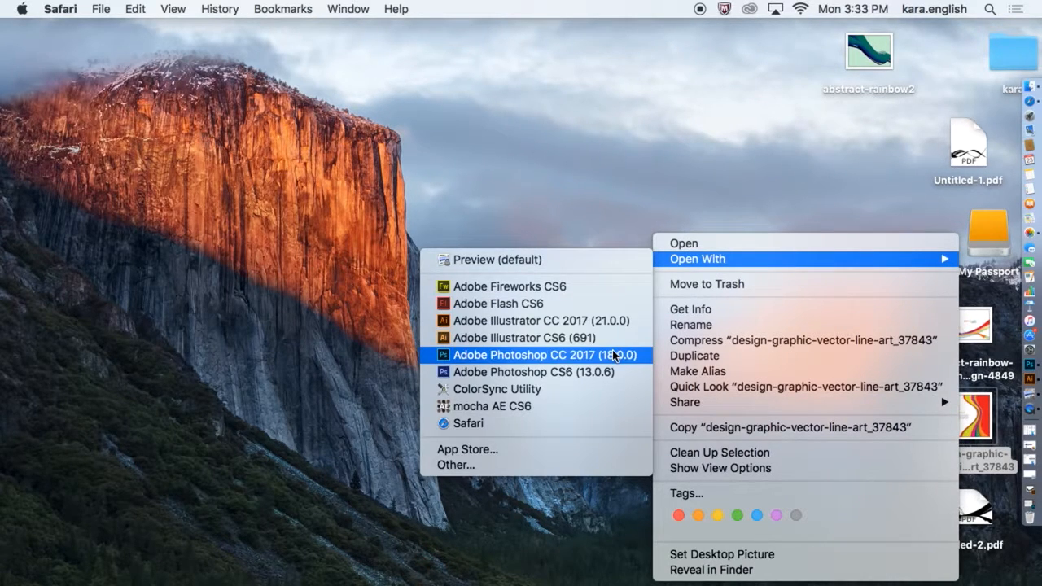
left_click(615, 355)
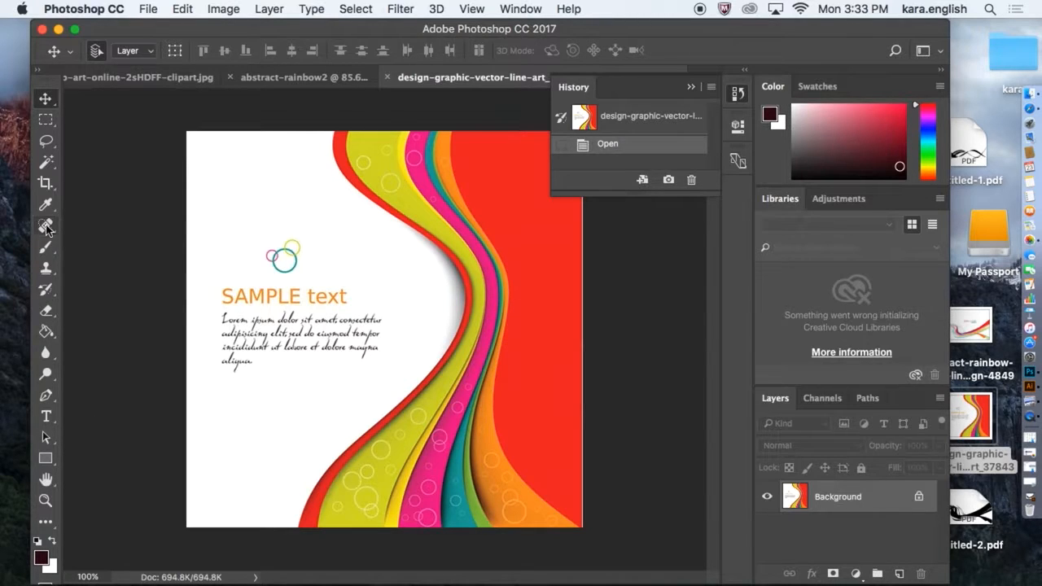
Remove the sample heading and paragraph by erasing part of the paragraph and cutting the rest within a rectangular marquee selection.
left_click(50, 315)
mouse_move(232, 332)
left_mouse_down()
mouse_move(273, 339)
mouse_move(210, 329)
mouse_move(253, 317)
mouse_move(313, 326)
mouse_move(257, 315)
mouse_move(298, 310)
mouse_move(217, 340)
left_mouse_up()
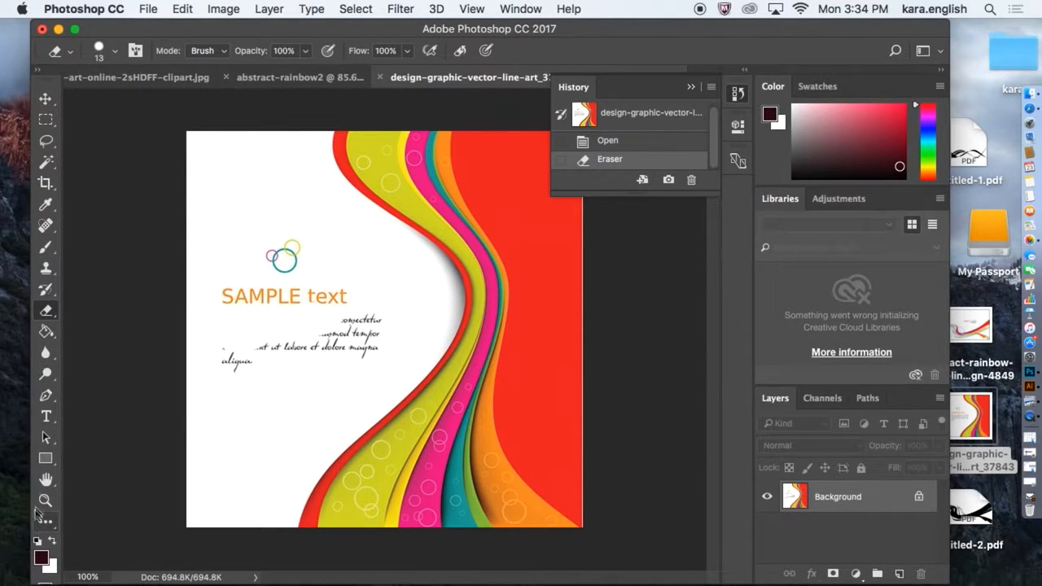
left_click(46, 120)
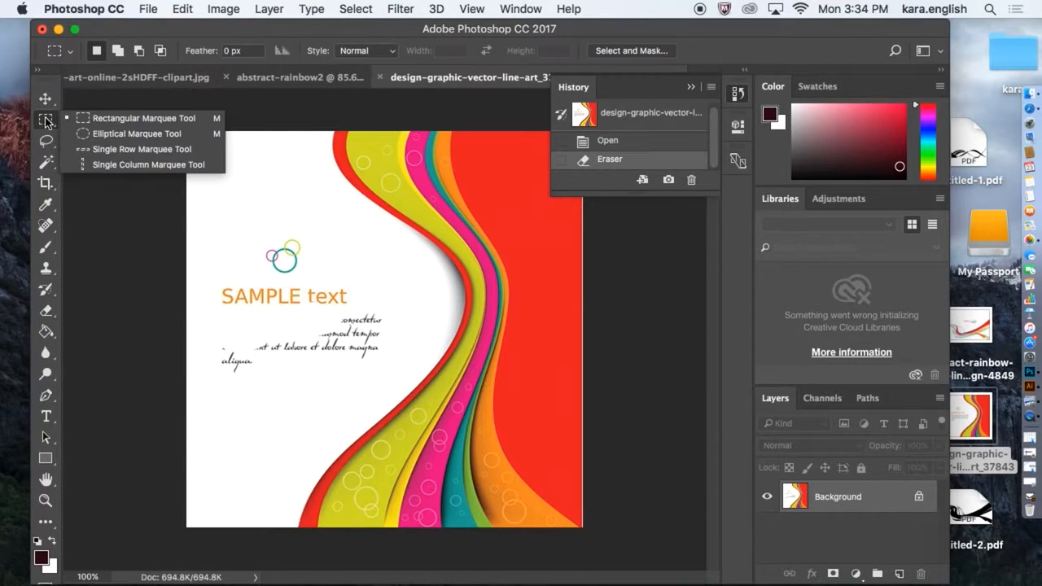
left_click(99, 119)
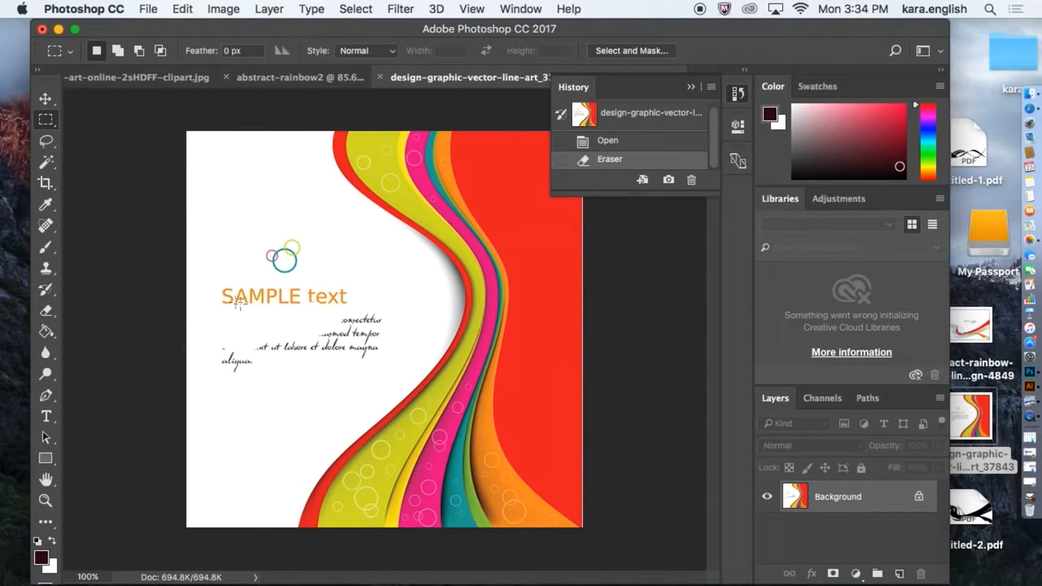
left_click_drag(213, 276, 398, 374)
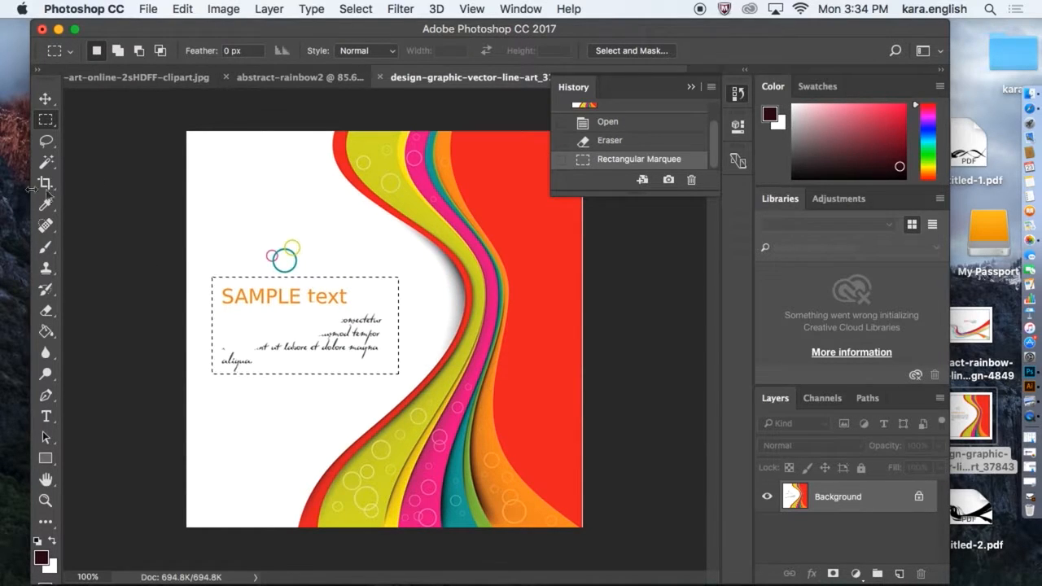
left_click(180, 9)
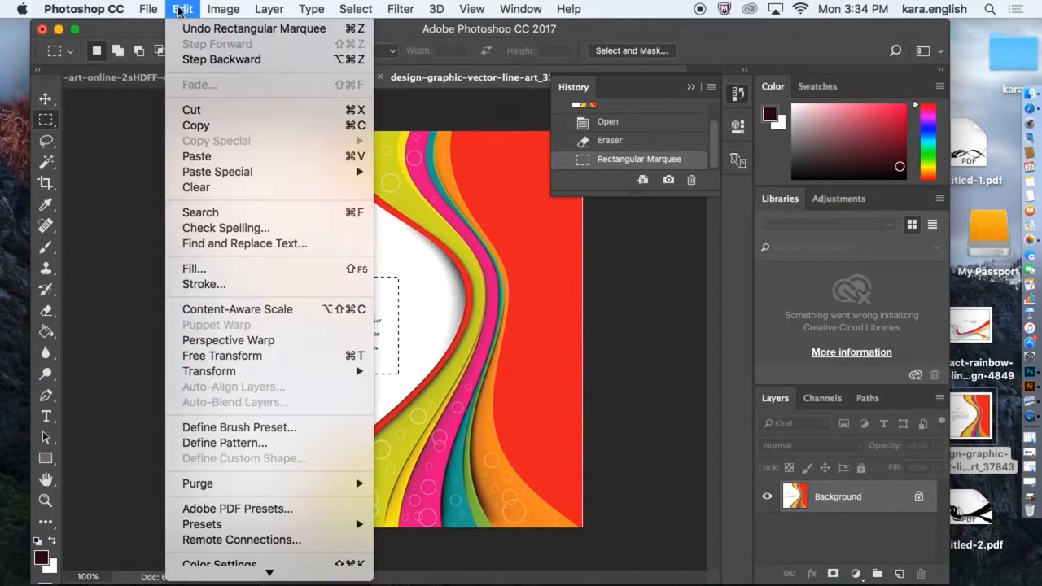
left_click(192, 110)
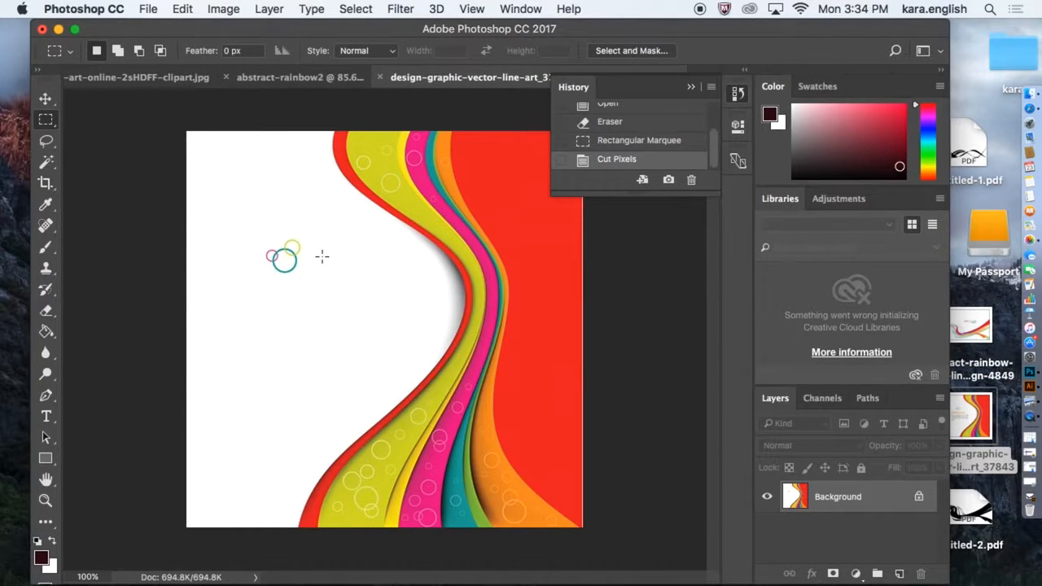
Save the edited image to the Desktop as a JPEG at Maximum quality 12, replacing the original file.
left_click(155, 12)
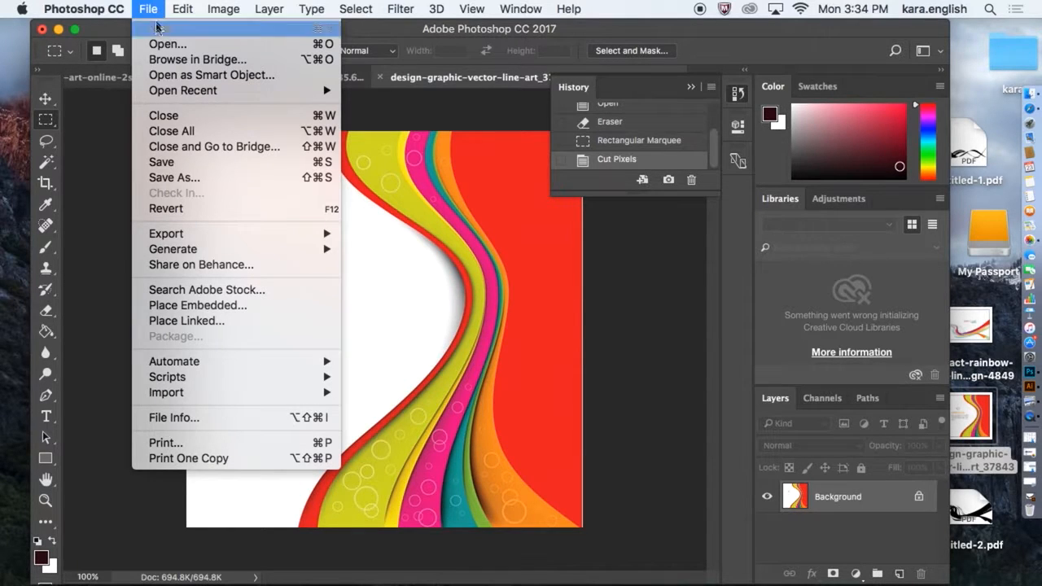
left_click(192, 177)
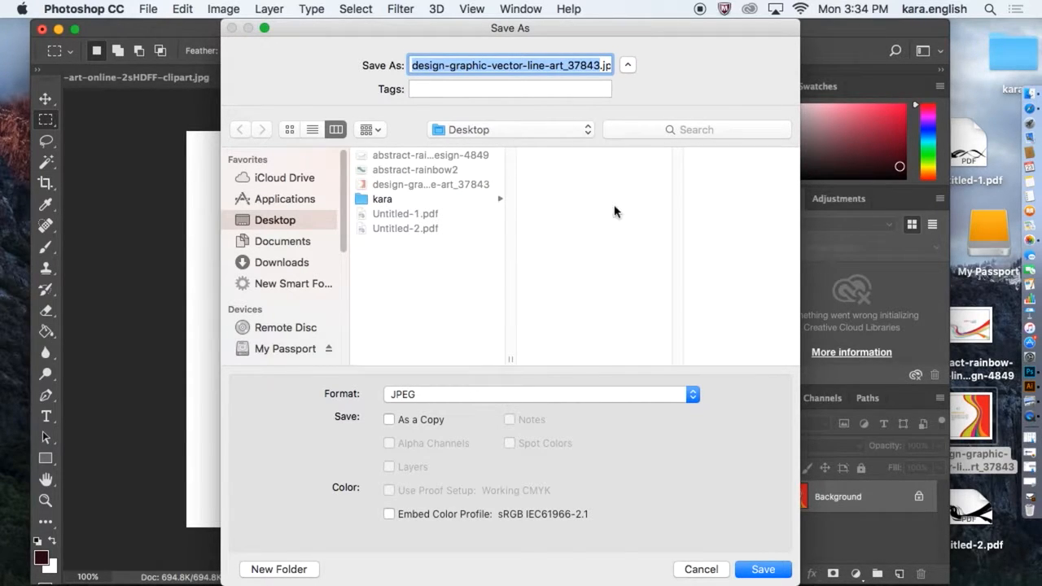
left_click(762, 569)
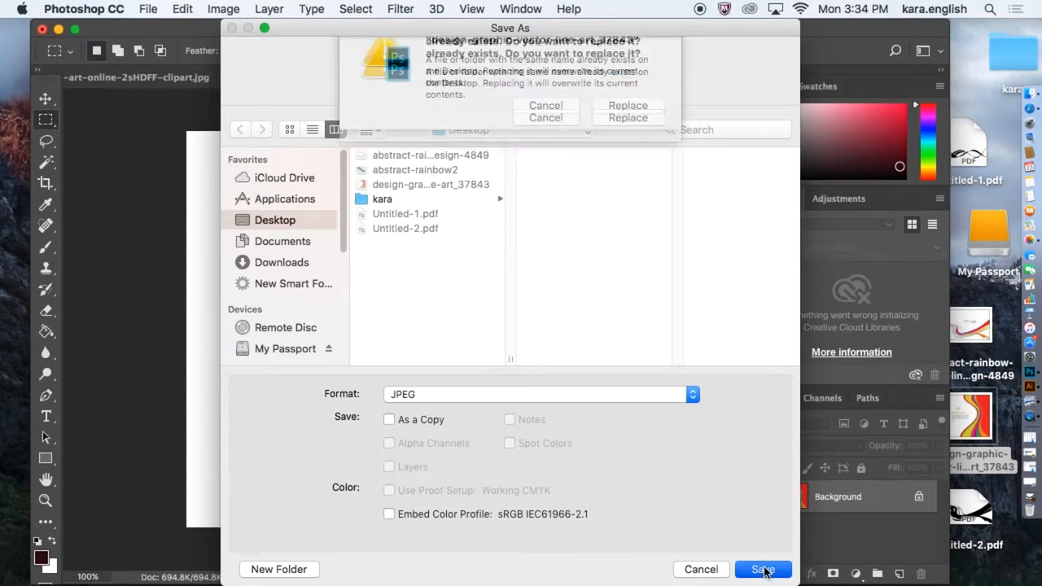
left_click(636, 136)
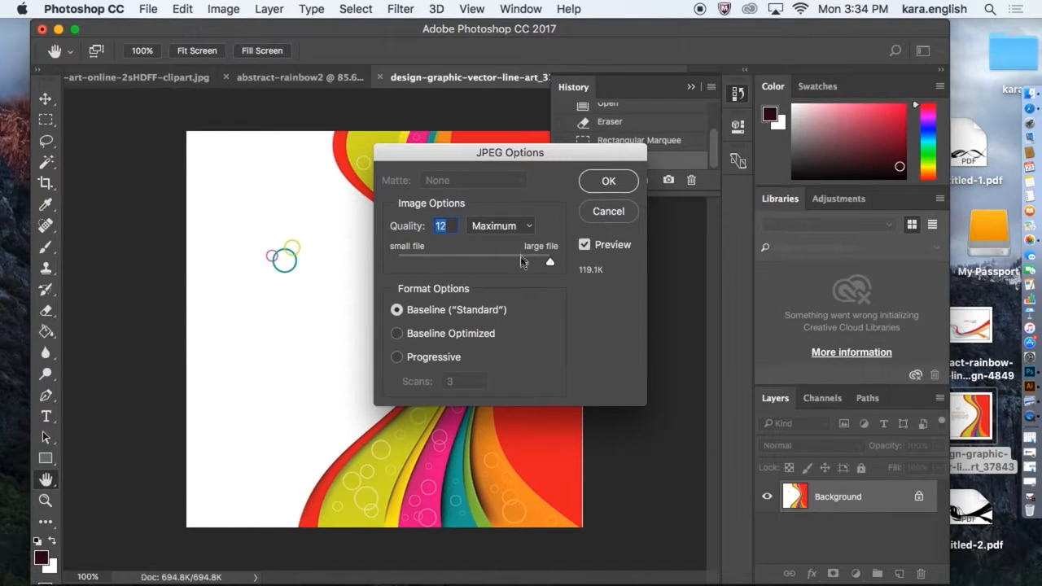
left_click_drag(551, 261, 576, 267)
mouse_move(549, 265)
left_mouse_down()
mouse_move(504, 261)
mouse_move(557, 263)
left_mouse_up()
left_click(607, 183)
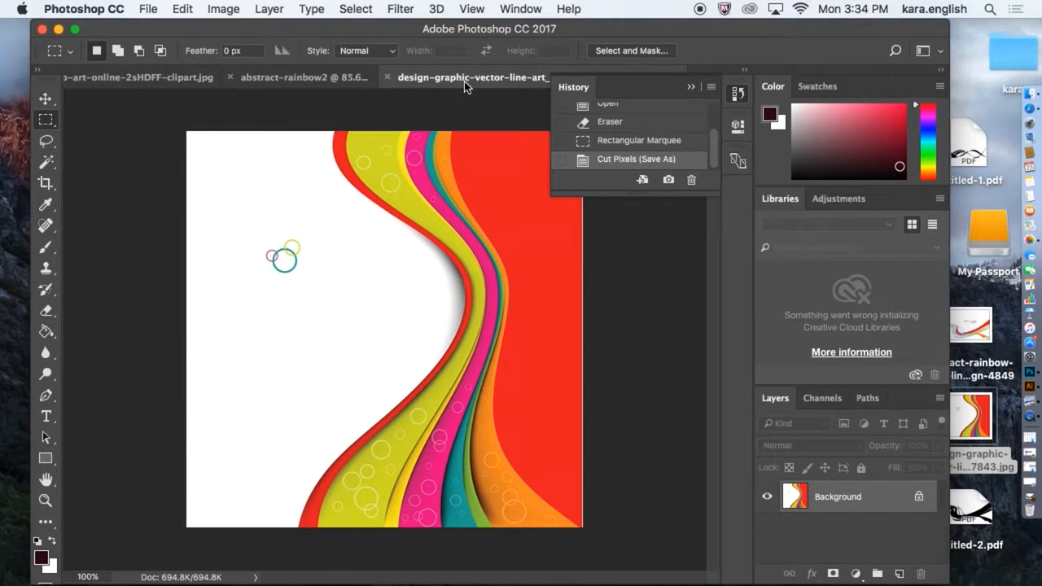
Minimize Photoshop, switch to Adobe Illustrator CC 2017 and ignore the missing linked file.
left_click(58, 29)
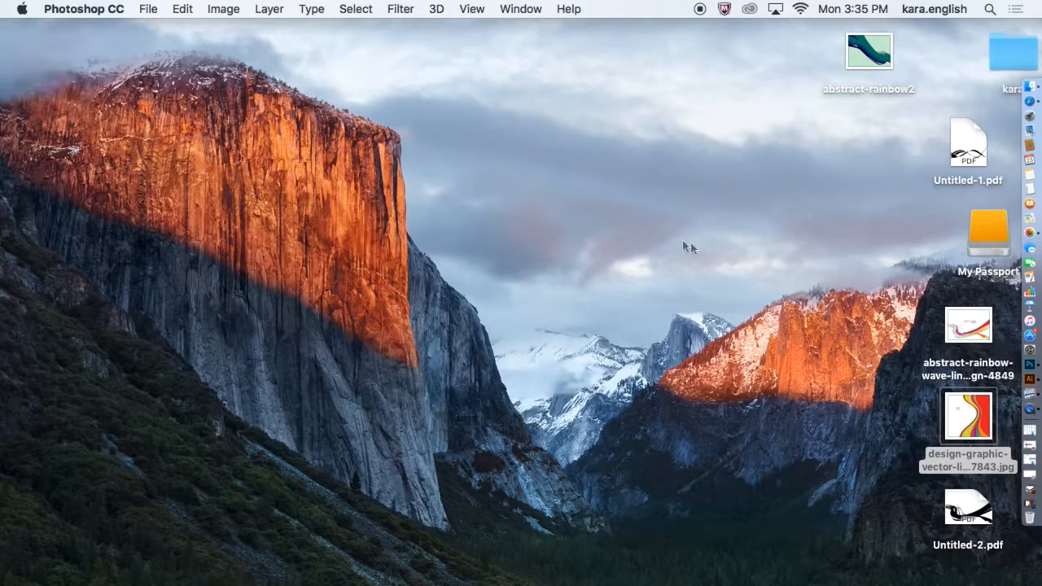
left_click(1029, 116)
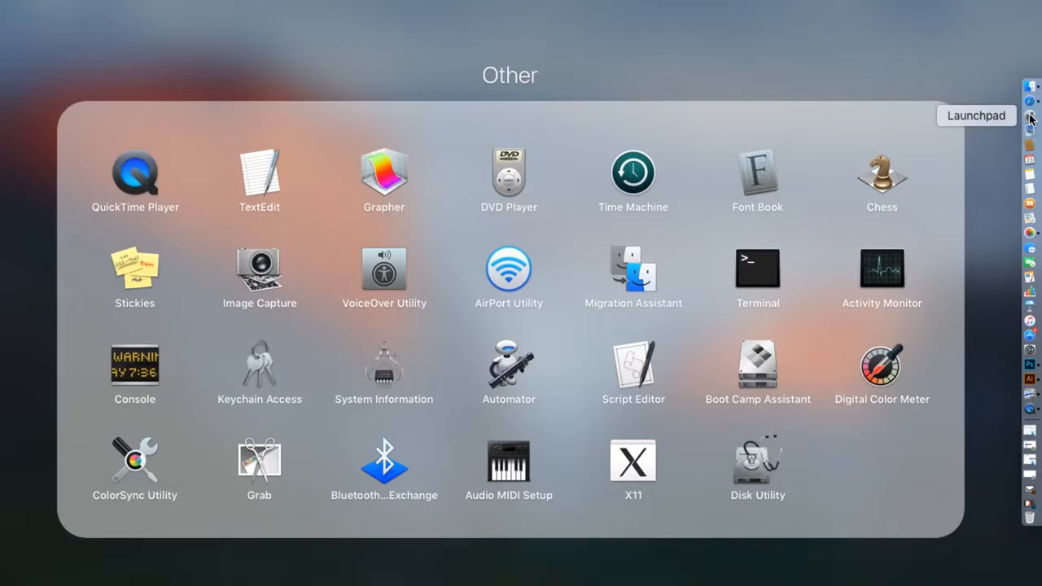
left_click(719, 79)
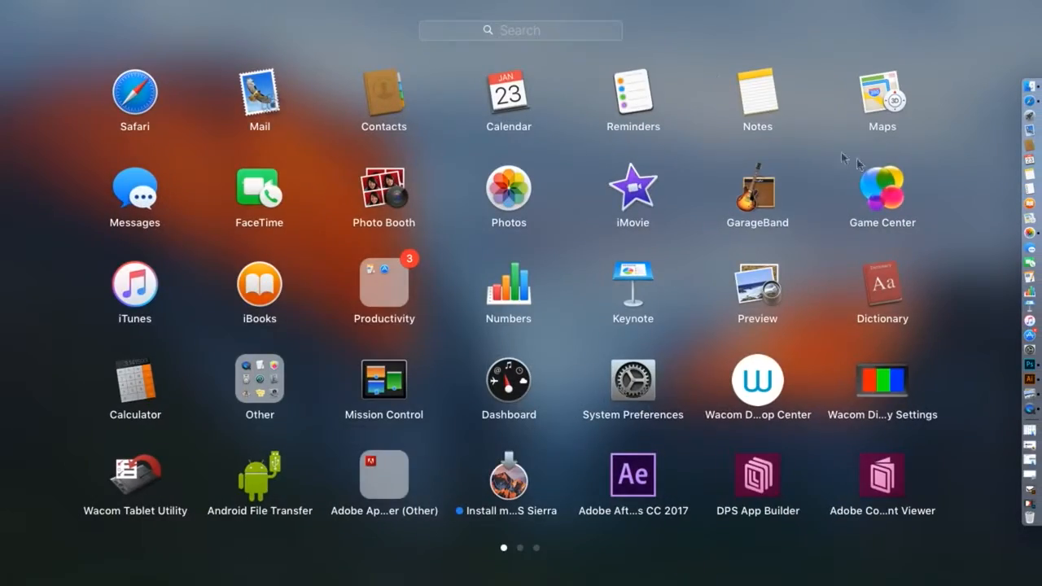
scroll(972, 328, "right", 2)
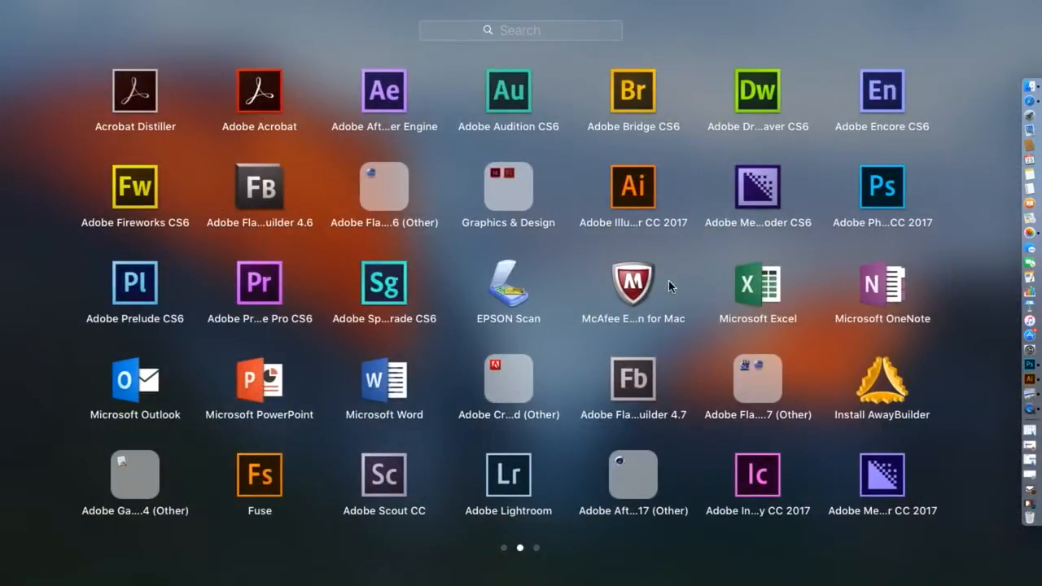
left_click(633, 180)
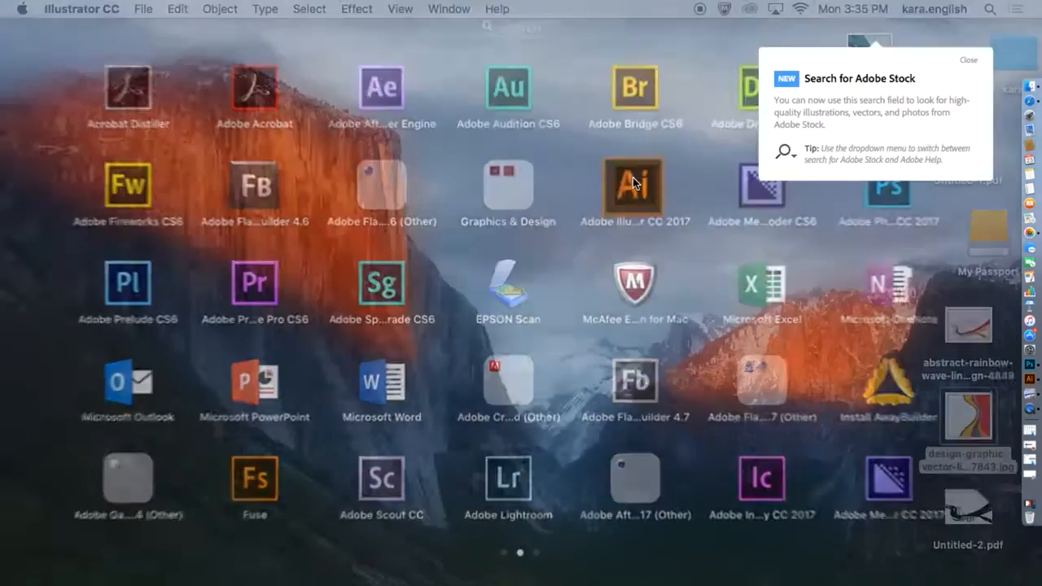
left_click(653, 332)
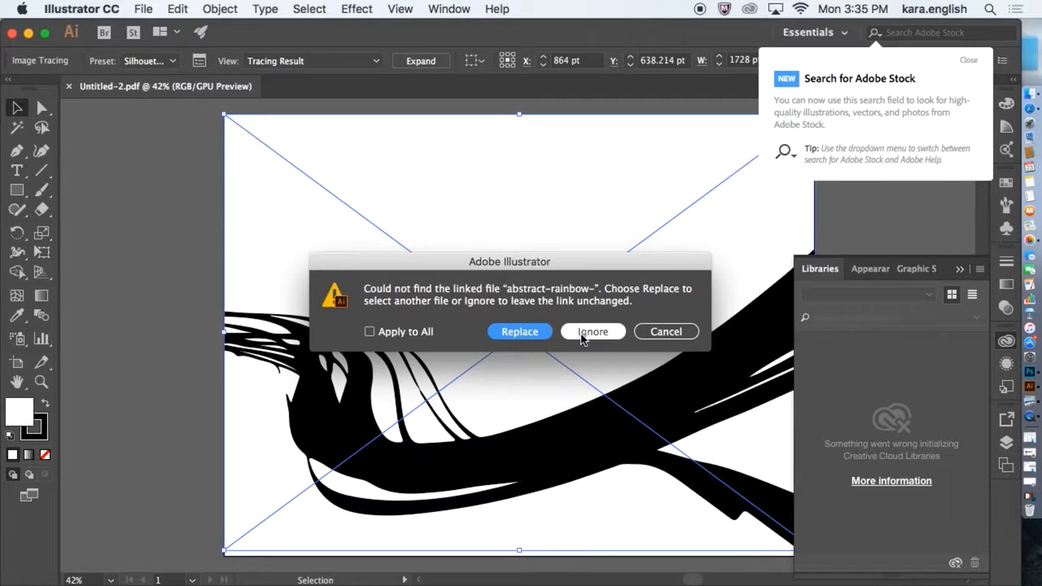
left_click(589, 332)
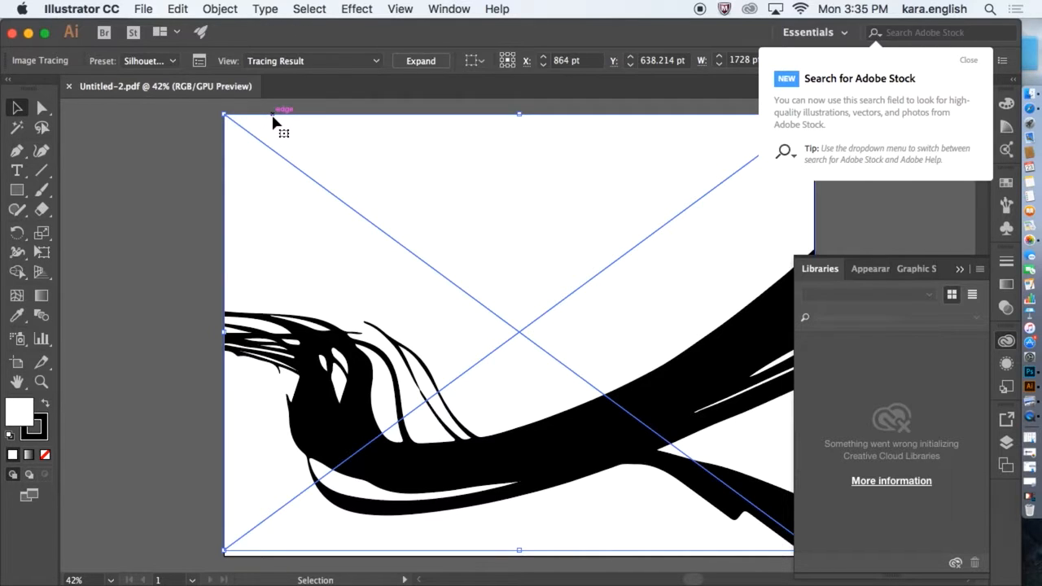
Delete the traced artwork from Untitled-2.pdf and create a new landscape RGB document of 24 by 18 inches.
key("Delete")
left_click(145, 9)
left_click(154, 36)
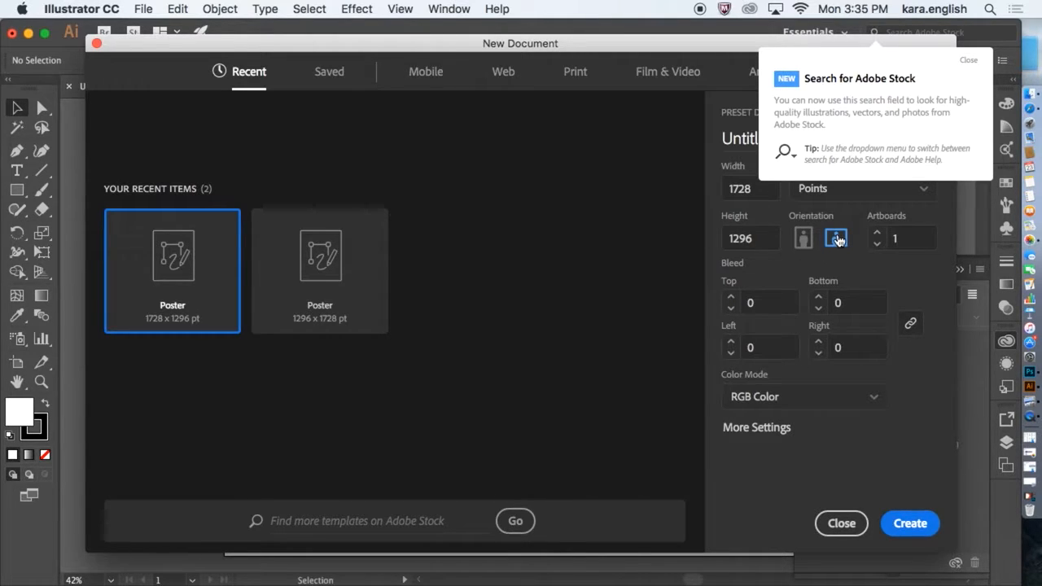
left_click(922, 191)
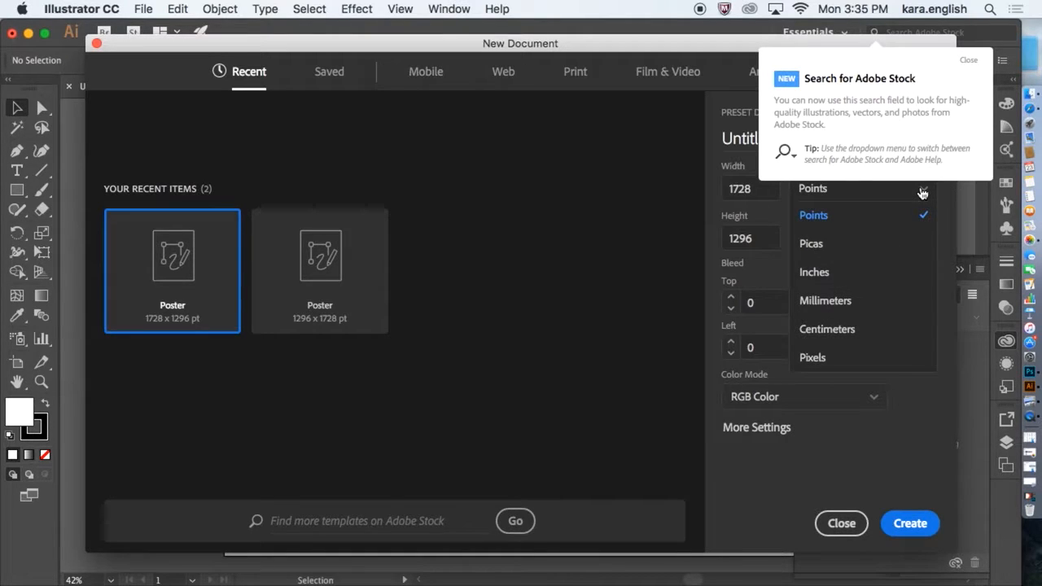
left_click(922, 192)
left_click(925, 192)
left_click(891, 272)
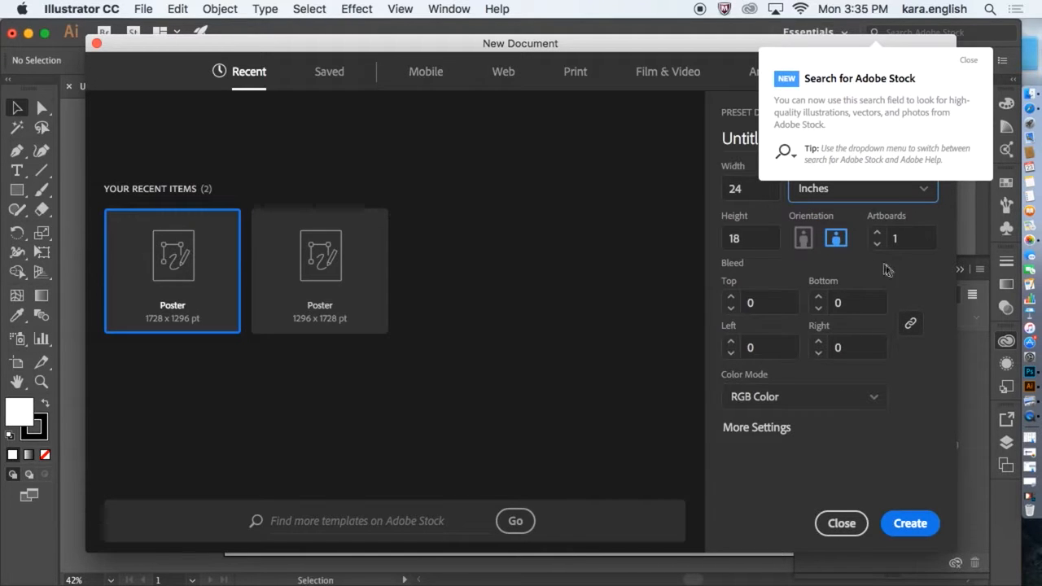
left_click_drag(677, 47, 485, 51)
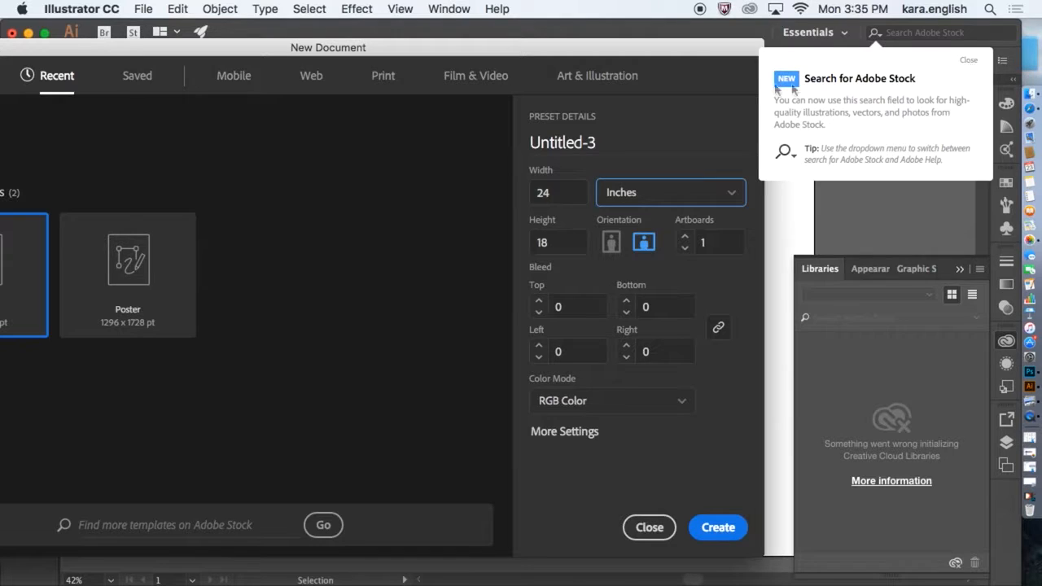
left_click_drag(662, 54, 637, 36)
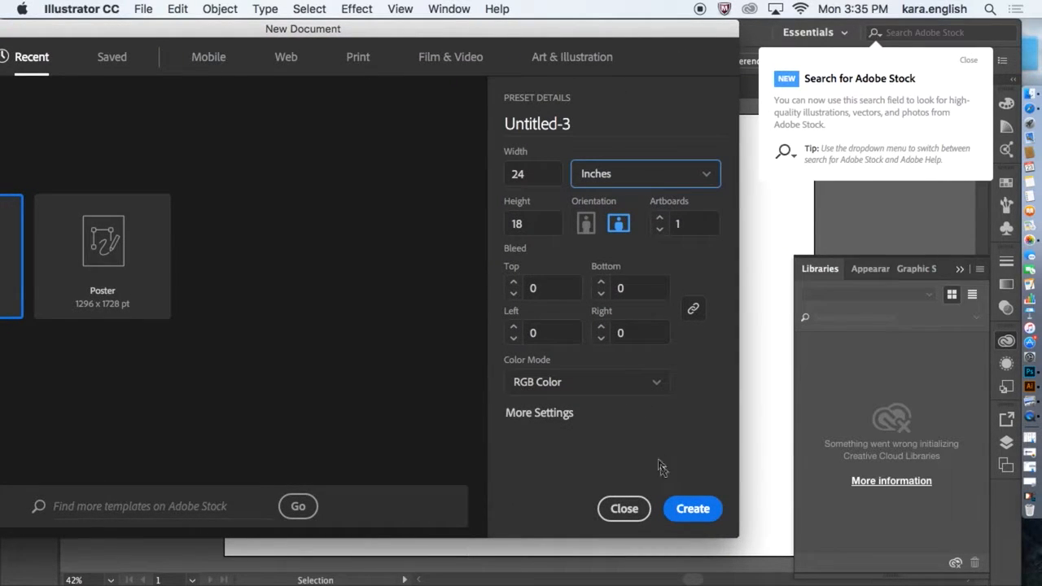
left_click(703, 511)
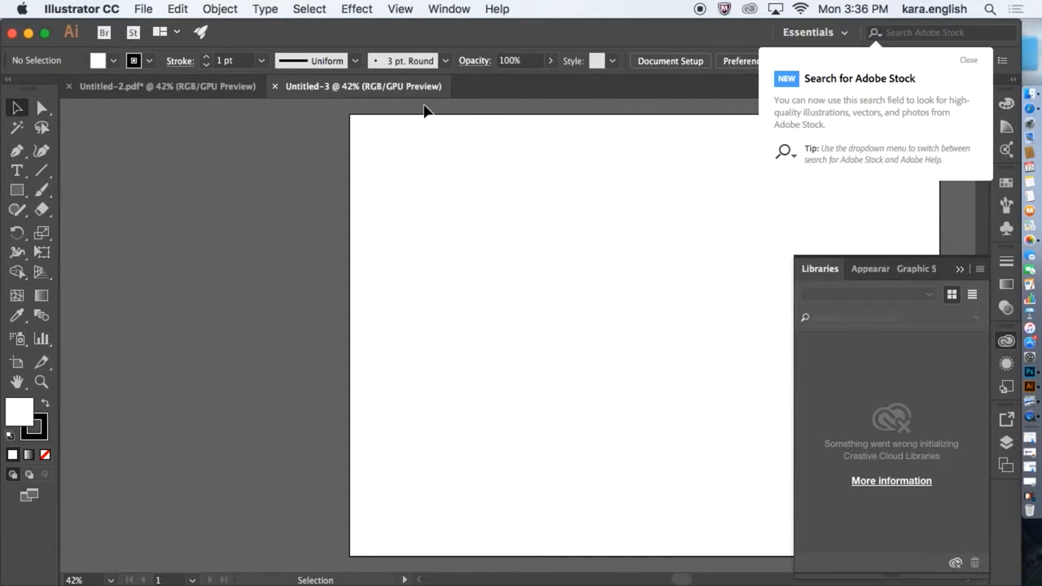
Place the design-graphic-vector-line-art JPEG from the Desktop at the artboard's upper-left corner and scale it to about 17.82 by 18 inches.
left_click(142, 10)
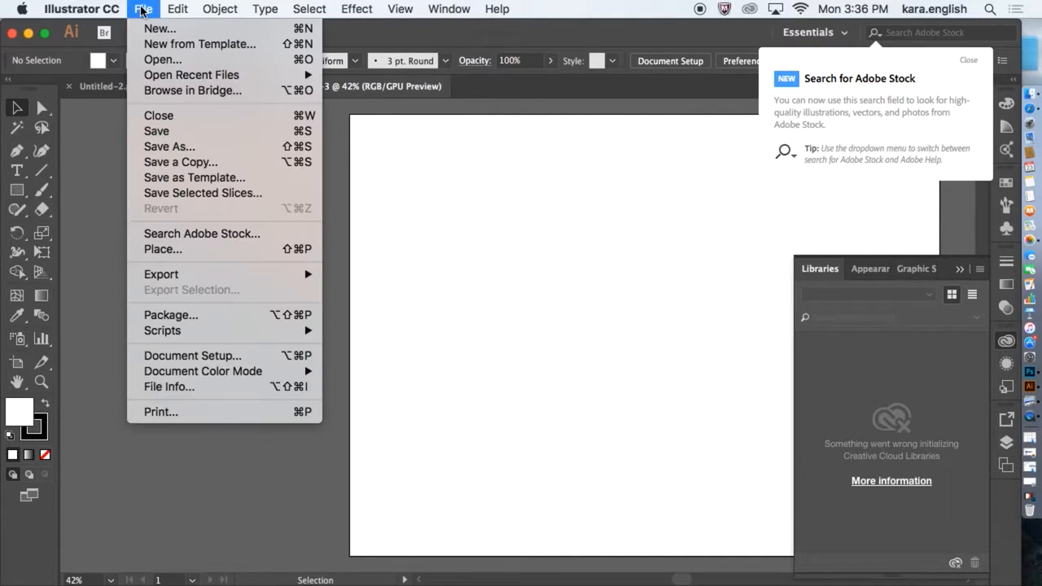
left_click(152, 250)
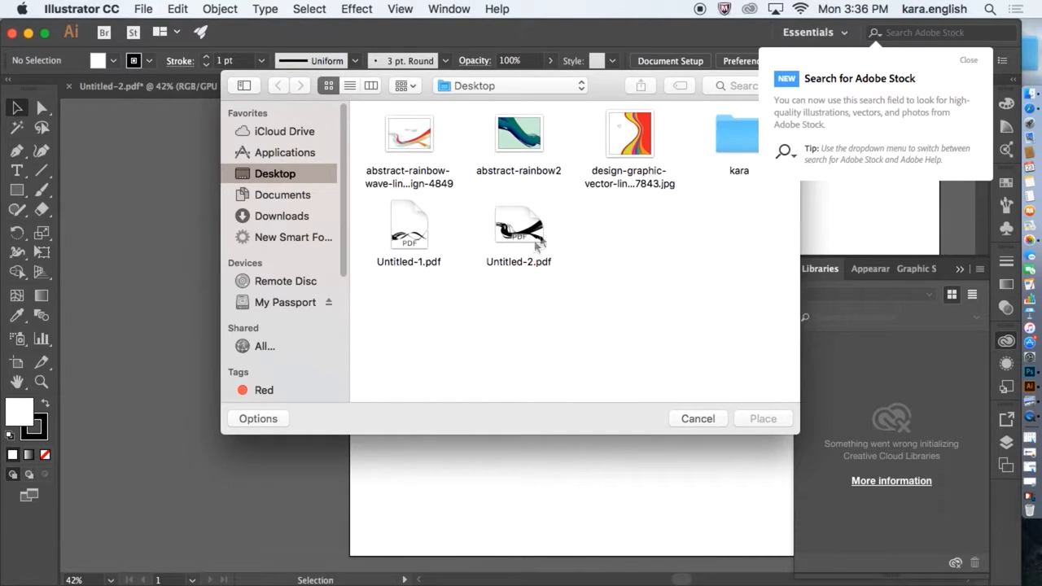
left_click(631, 154)
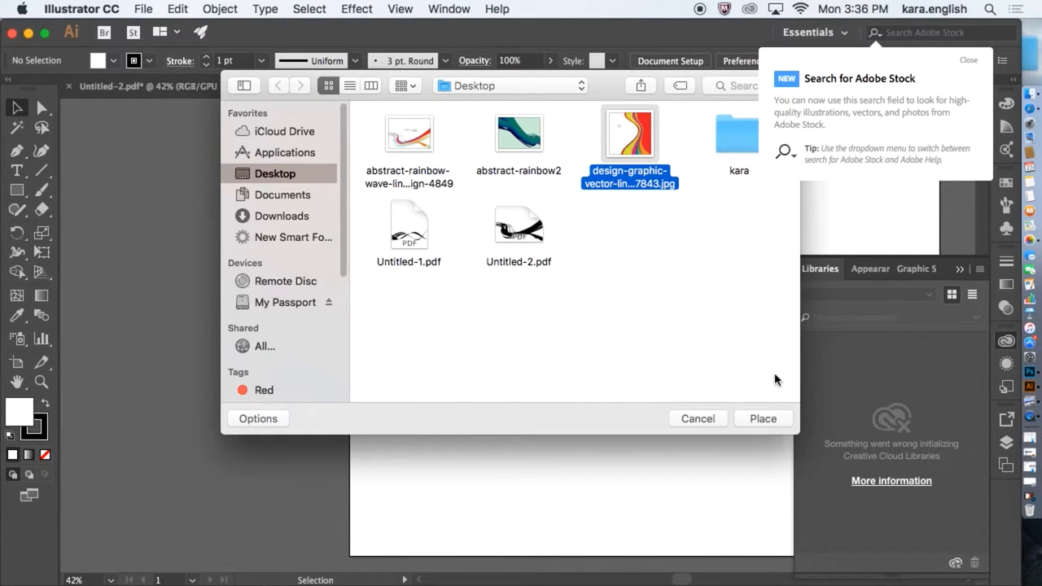
left_click(763, 419)
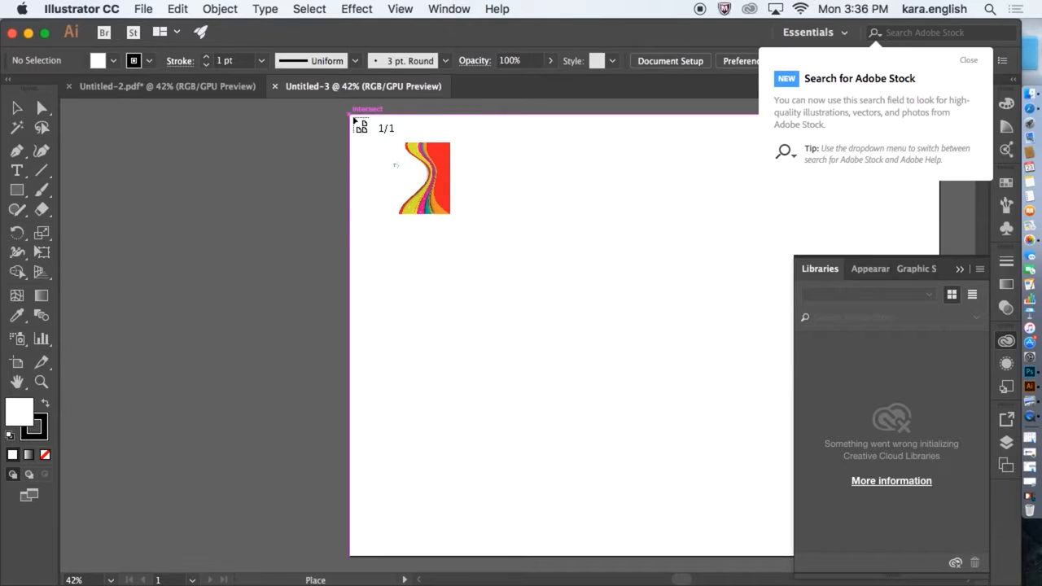
left_click(350, 117)
left_click_drag(475, 238, 788, 556)
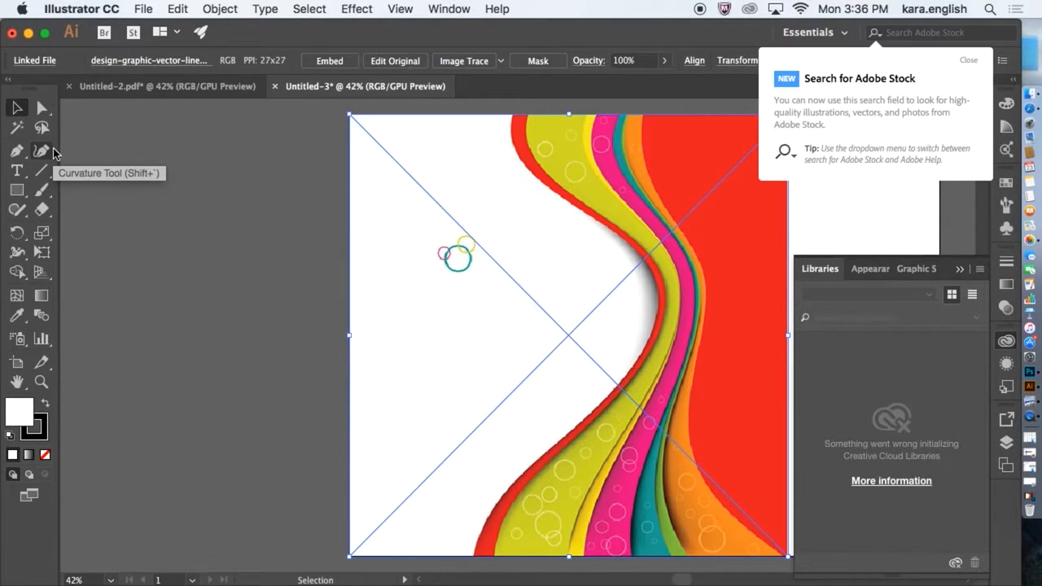
Convert the placed image to a black-and-white tracing with Image Trace using the default preset.
left_click(214, 12)
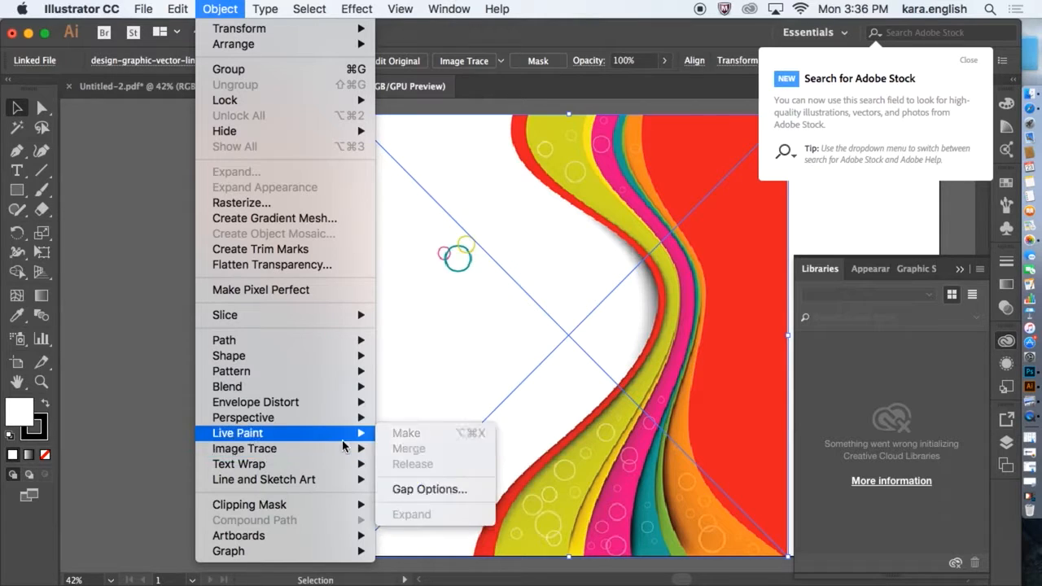
mouse_move(358, 450)
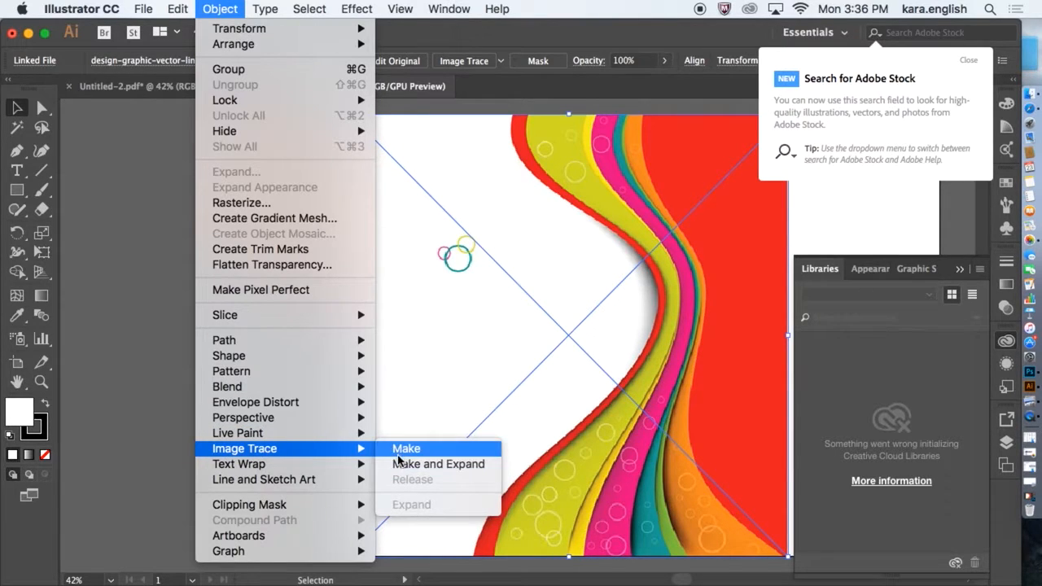
left_click(402, 449)
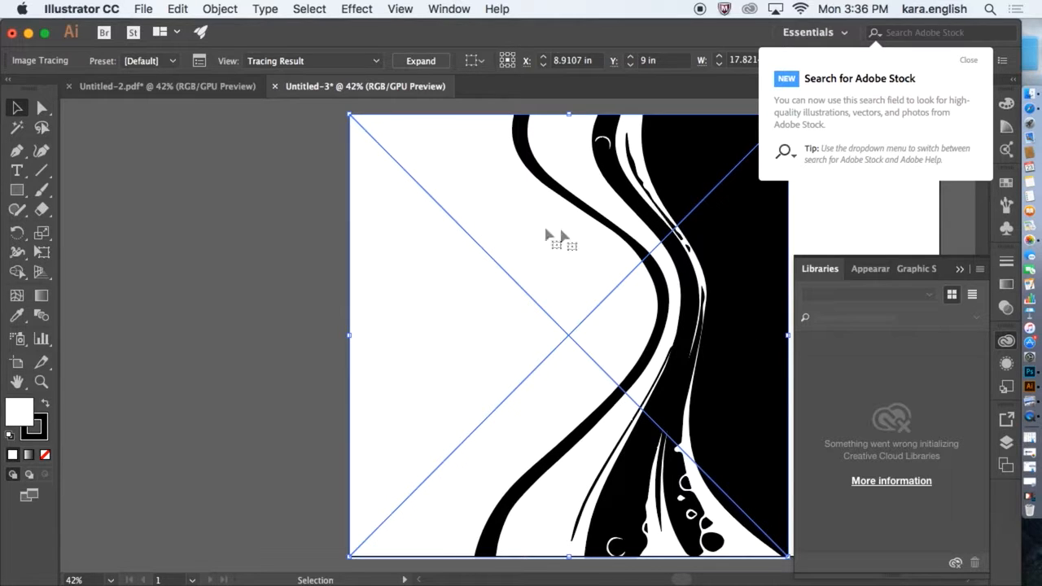
Save the traced artwork to the Desktop as line3 in Adobe PDF format with the Illustrator Default preset, and close the preview.
left_click(143, 11)
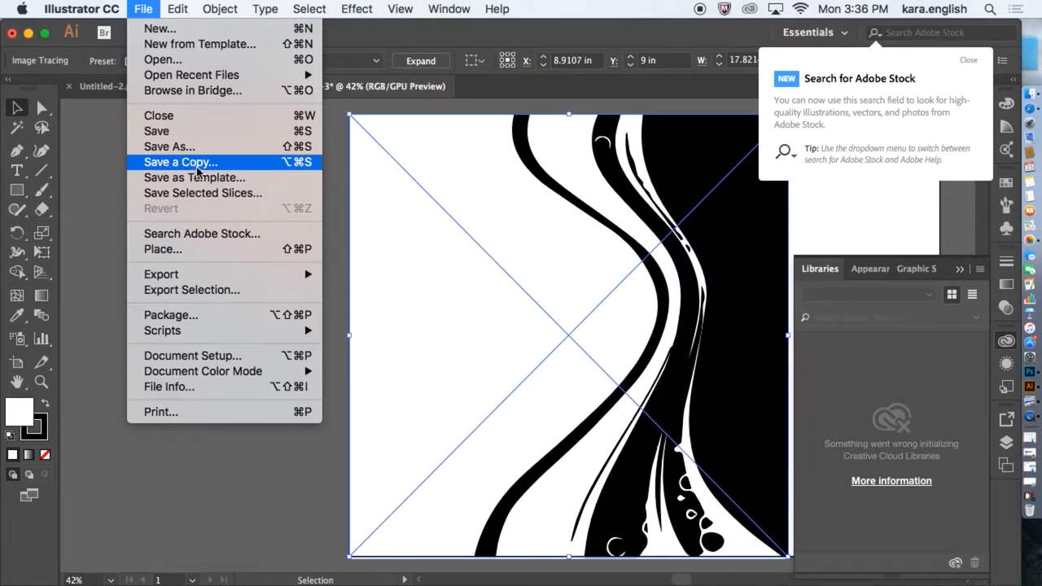
left_click(173, 146)
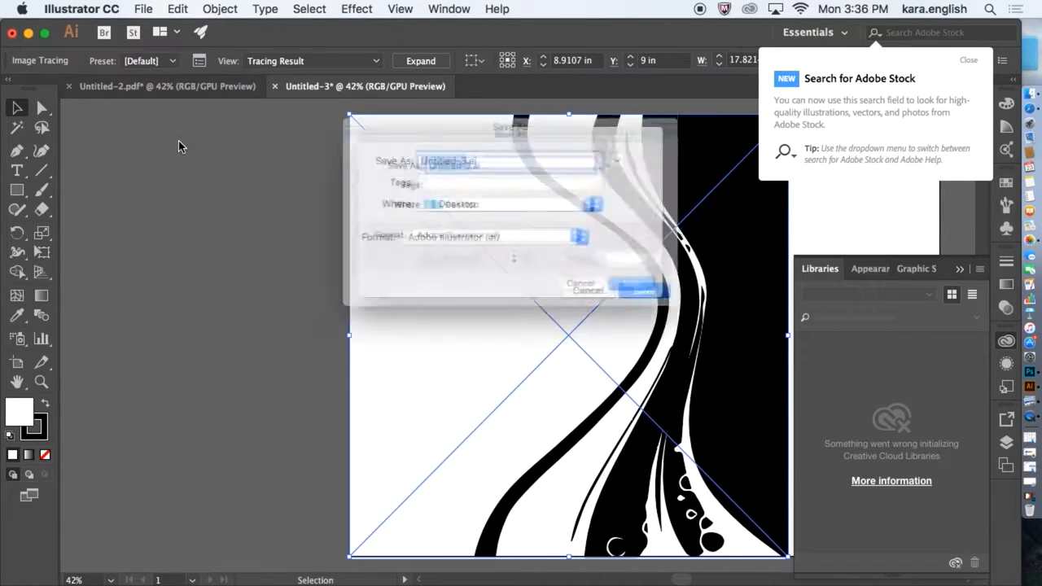
left_click(574, 244)
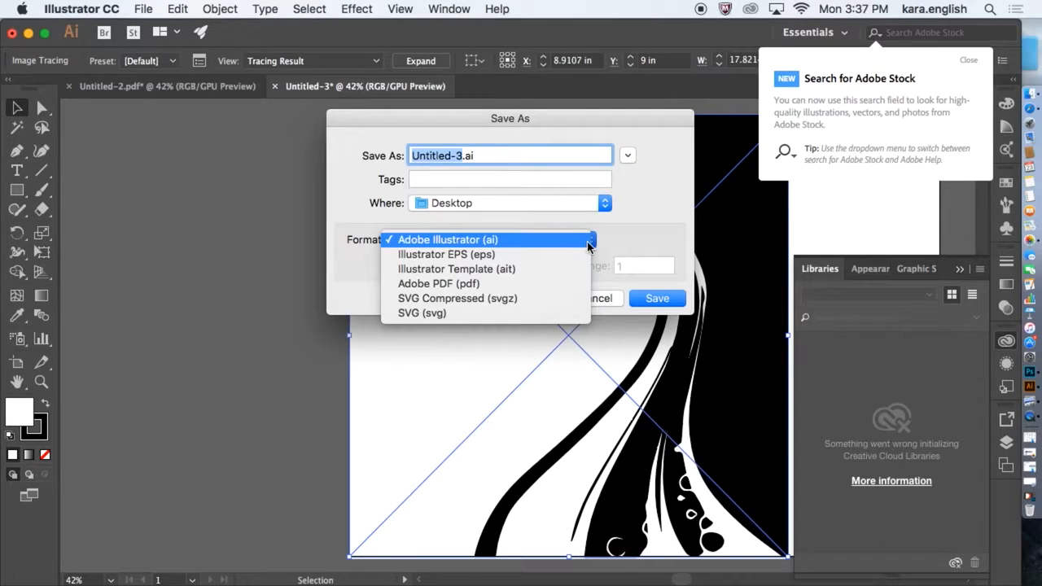
left_click(538, 284)
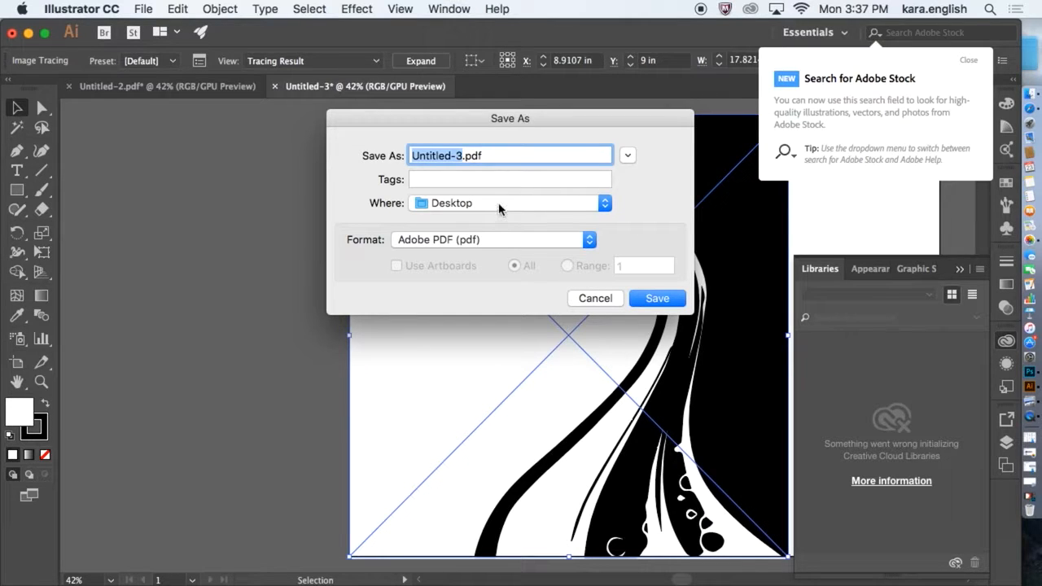
type("line3")
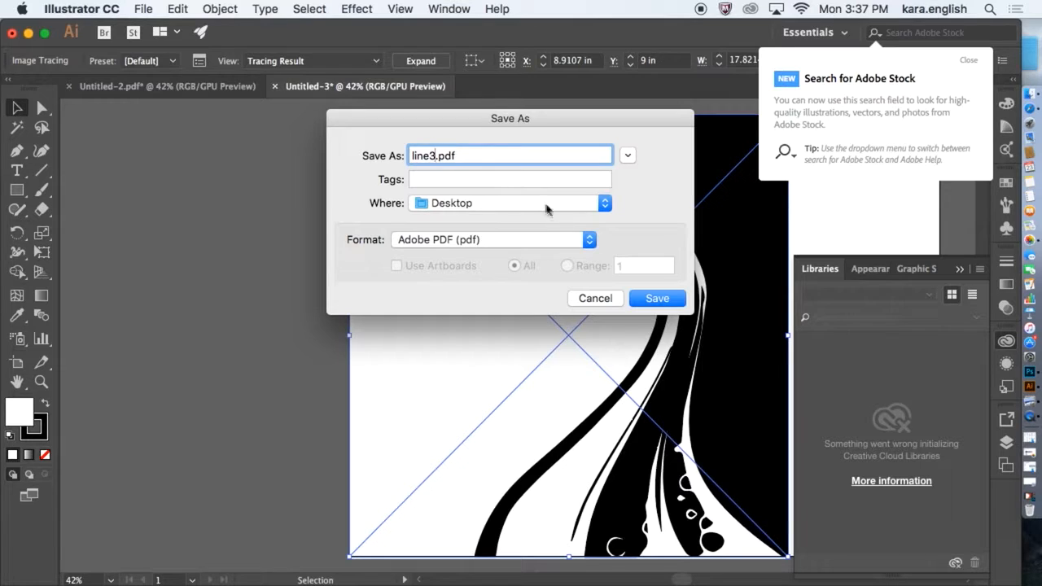
left_click(656, 299)
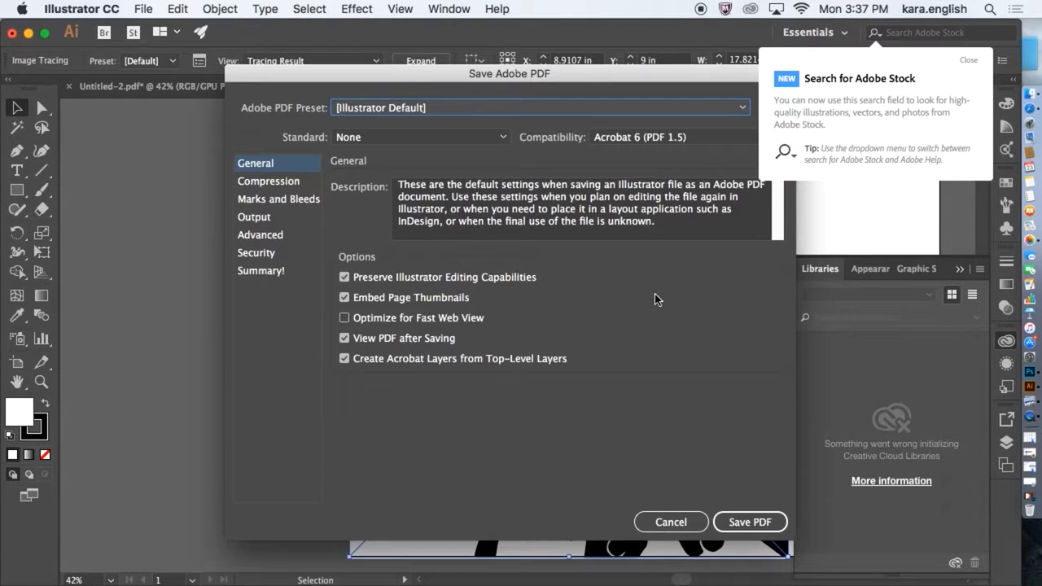
left_click(732, 521)
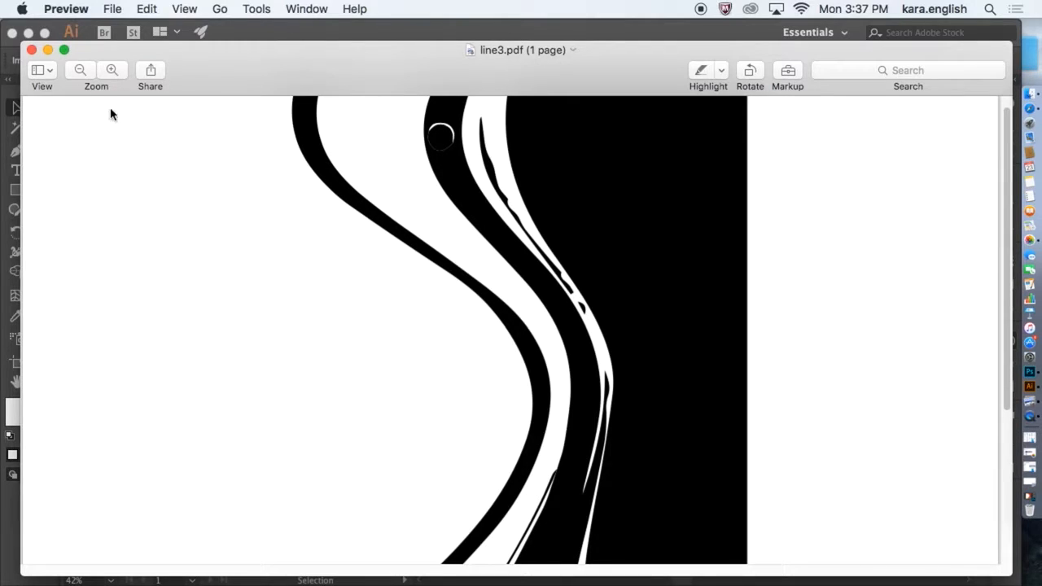
left_click(32, 50)
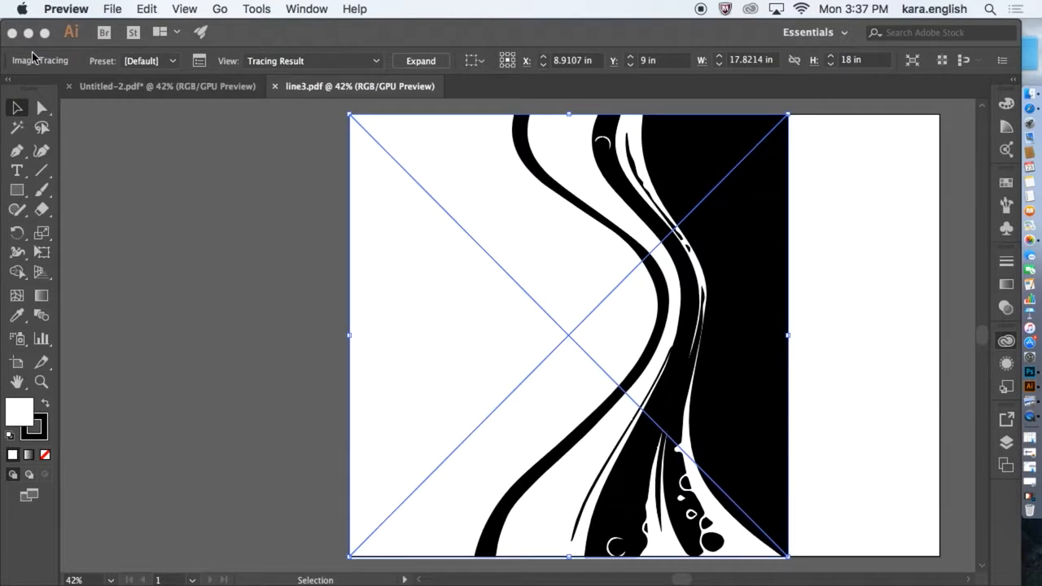
Try the Shades of Gray, 3 Colors, 6 Colors and 16 Colors tracing presets on the artwork.
left_click(173, 63)
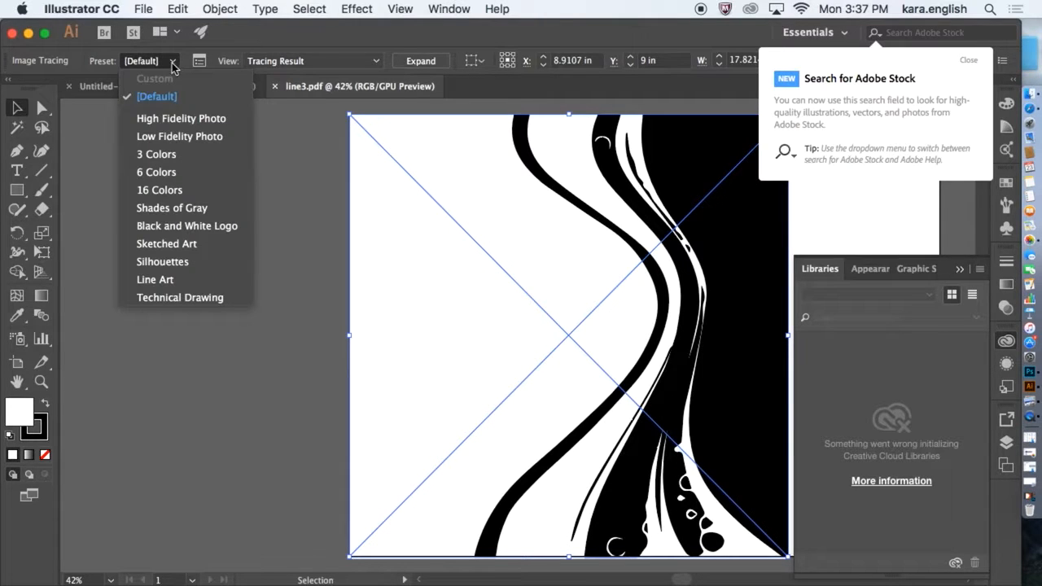
left_click(186, 207)
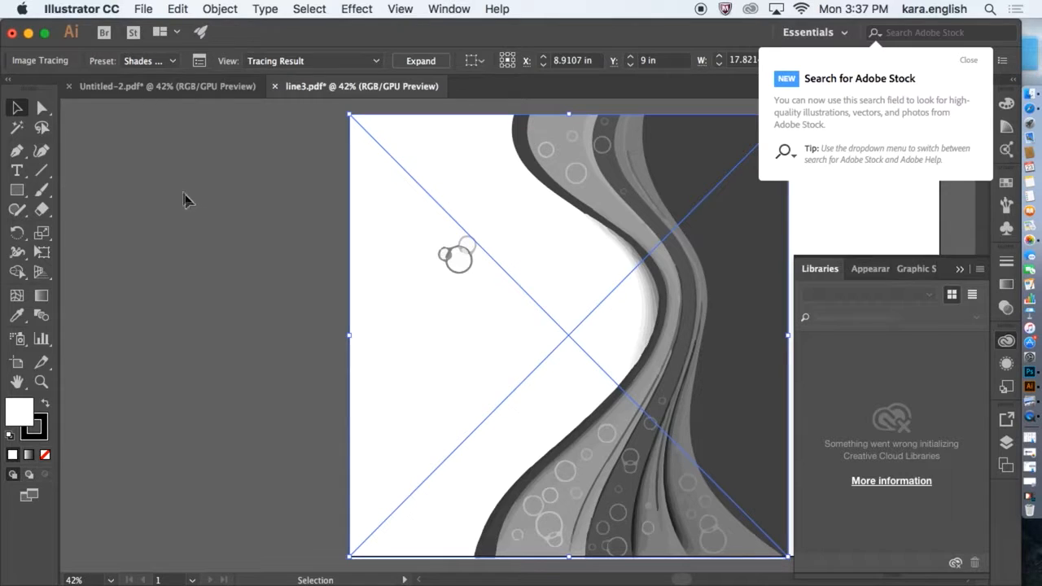
left_click(169, 62)
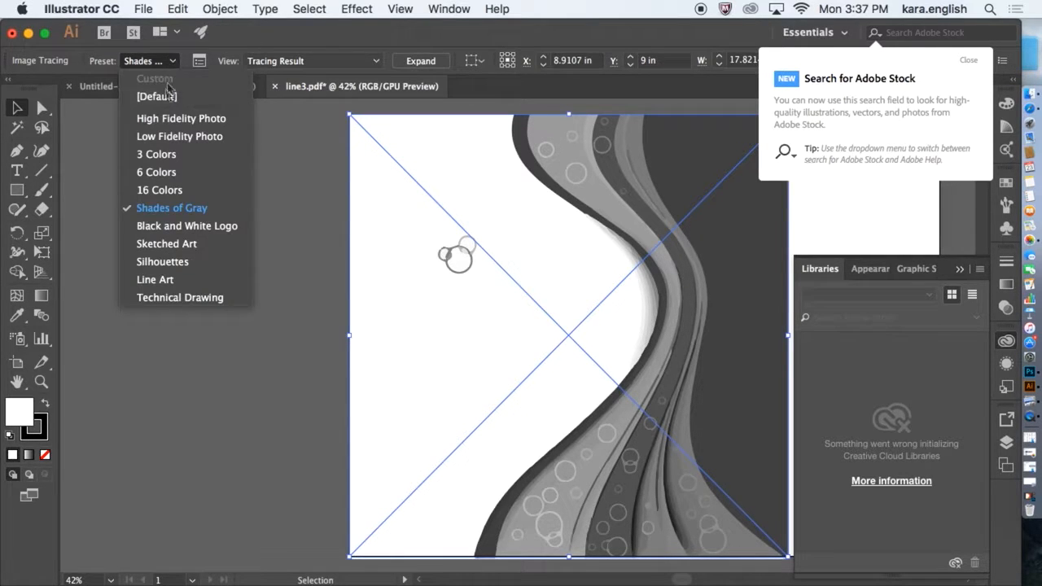
left_click(163, 155)
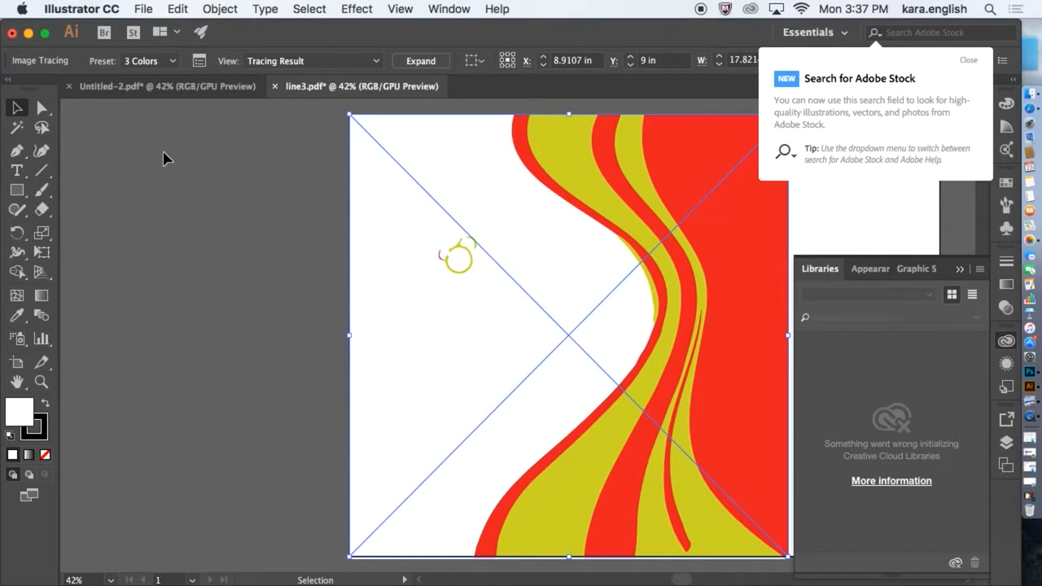
left_click(172, 63)
left_click(170, 170)
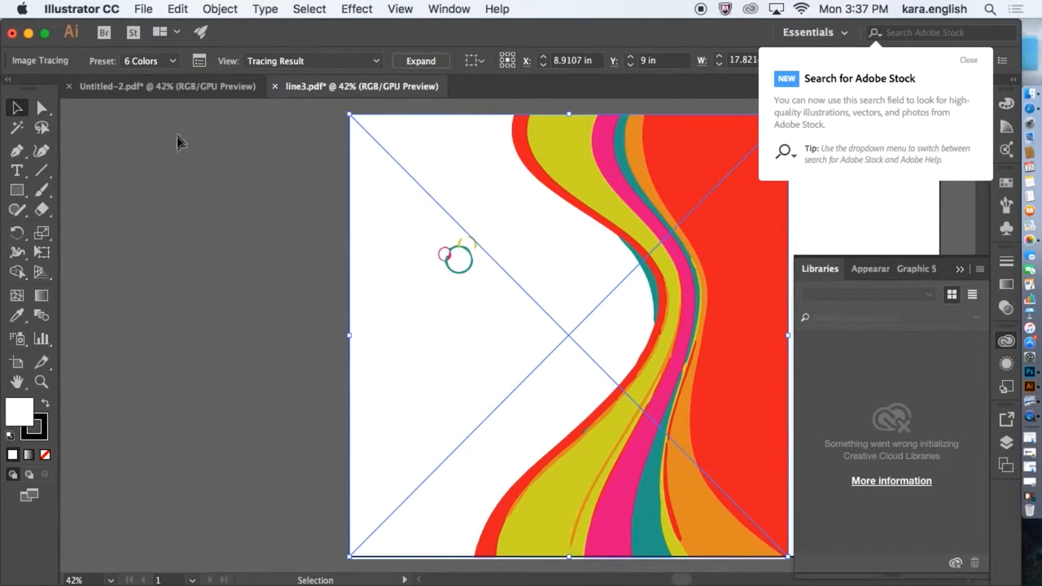
left_click(172, 61)
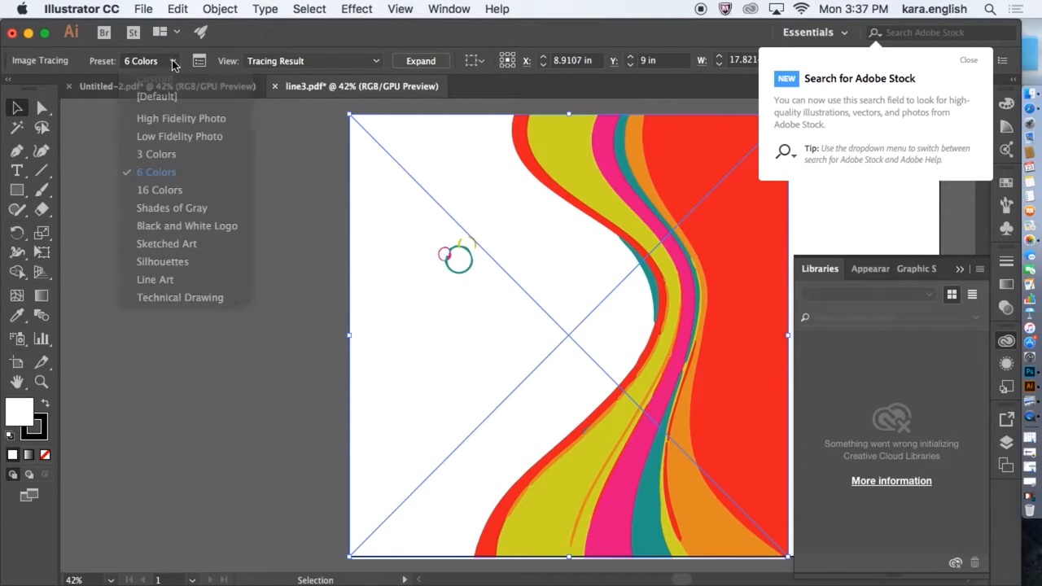
left_click(170, 191)
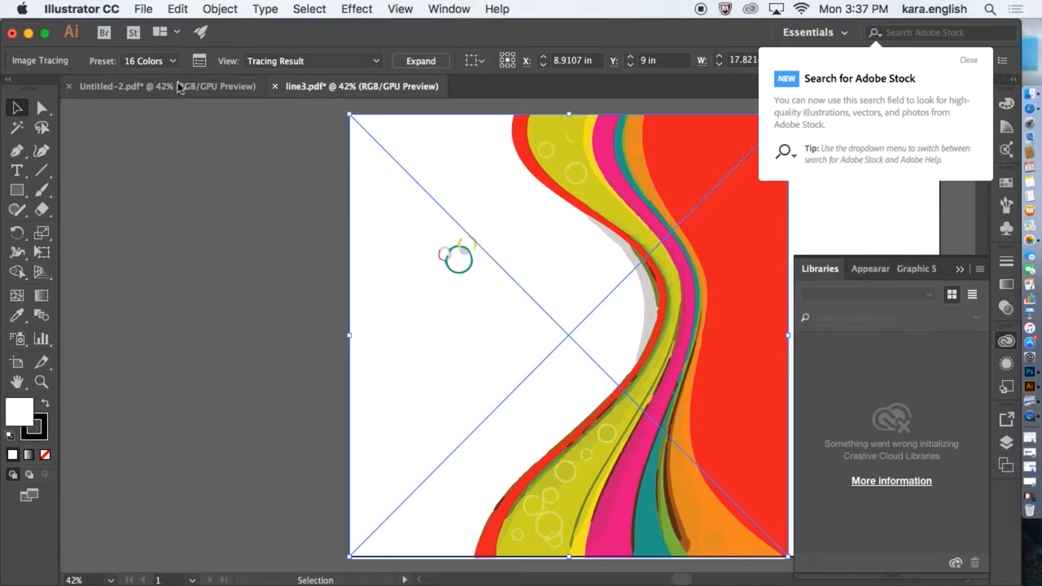
Apply the Shades of Gray tracing preset and save the artwork to the Desktop as the Adobe PDF line4.
left_click(172, 62)
left_click(170, 207)
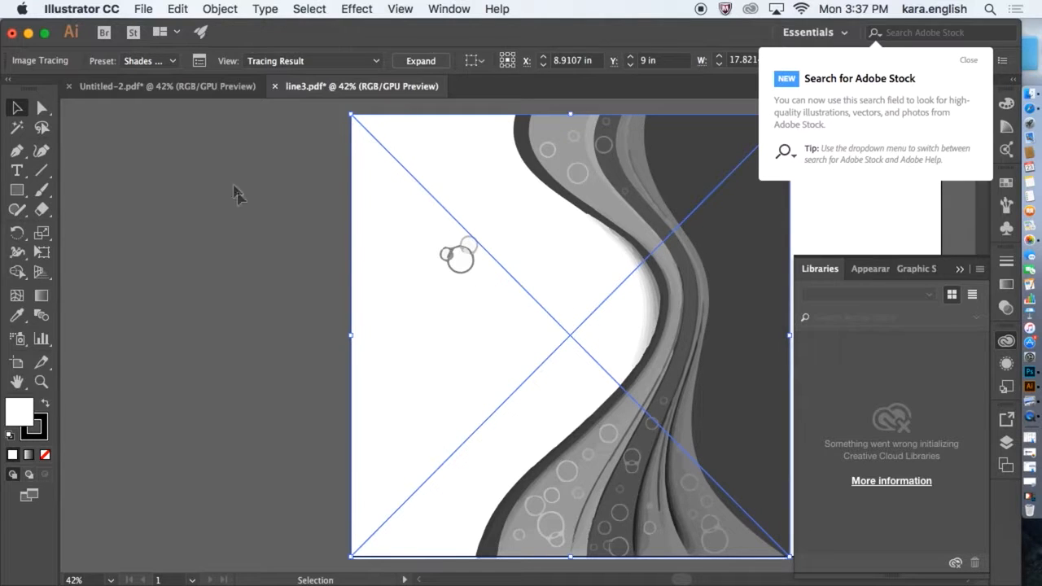
left_click(143, 9)
left_click(169, 148)
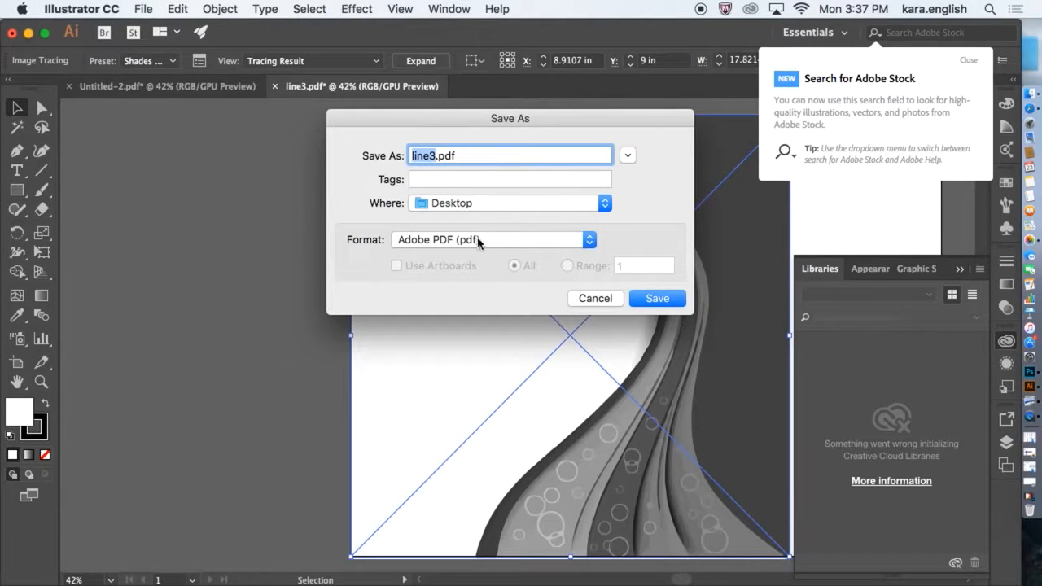
left_click(437, 156)
key("BackSpace")
type("4")
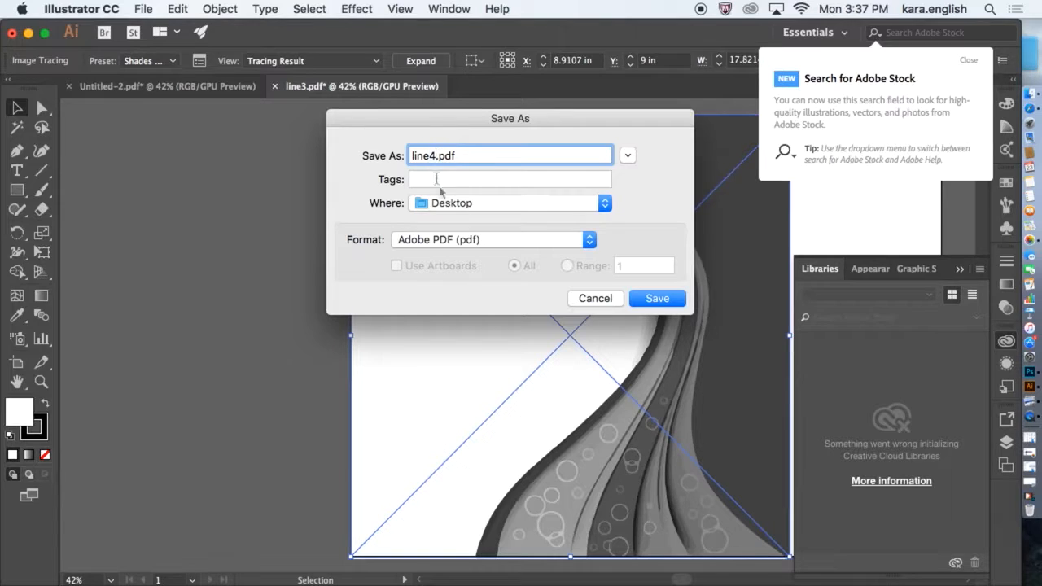
left_click(657, 299)
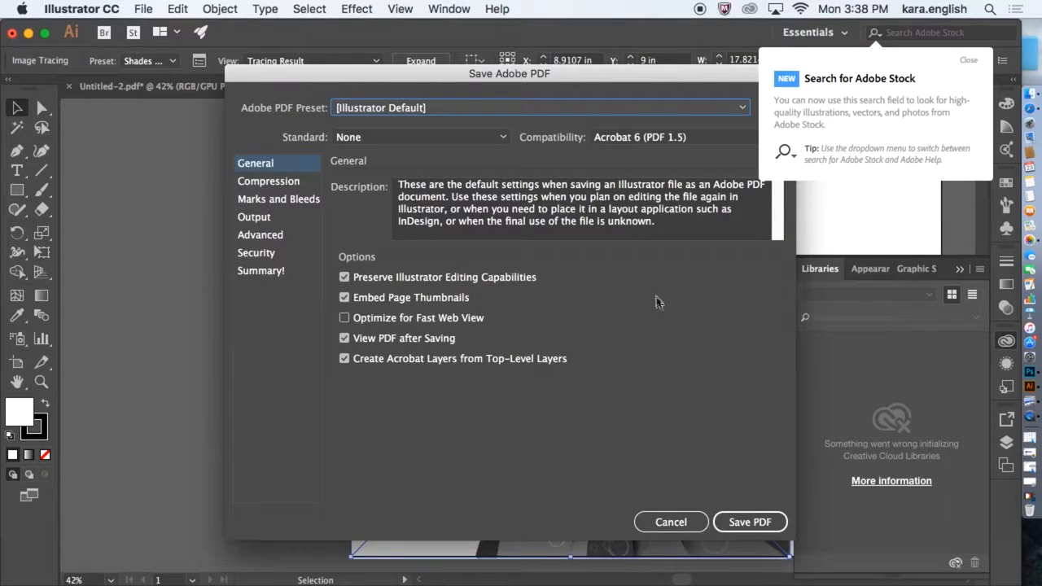
left_click(738, 524)
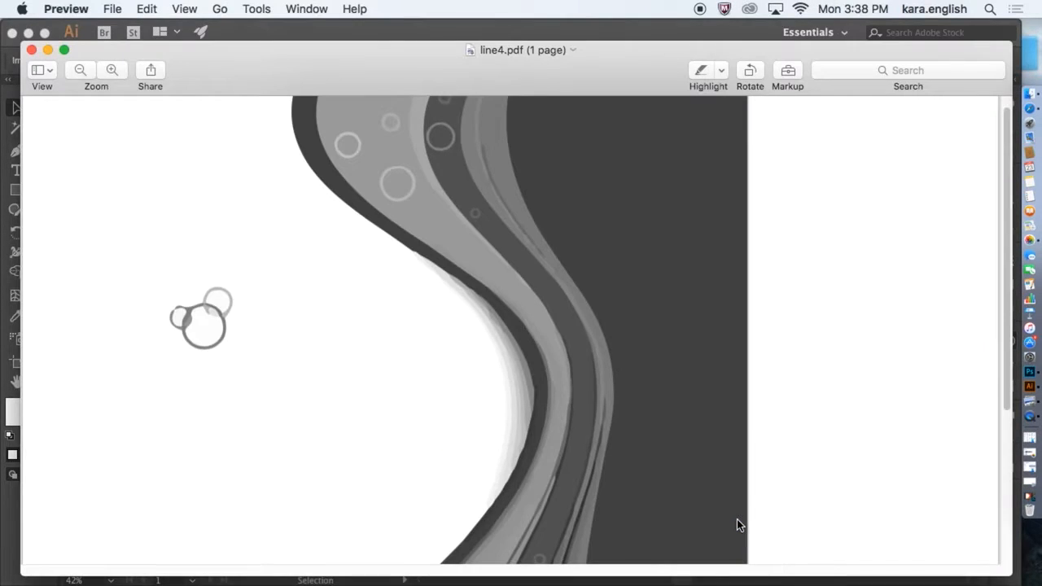
left_click(31, 50)
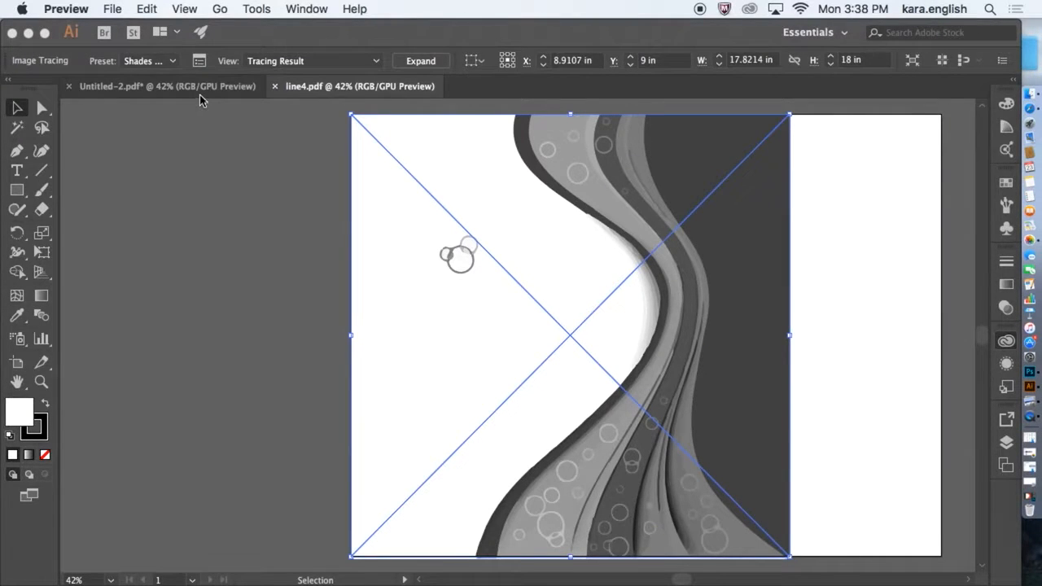
Close line4.pdf and Untitled-2.pdf, discarding the changes to Untitled-2.pdf, and switch to Photoshop.
left_click(13, 35)
left_click(13, 34)
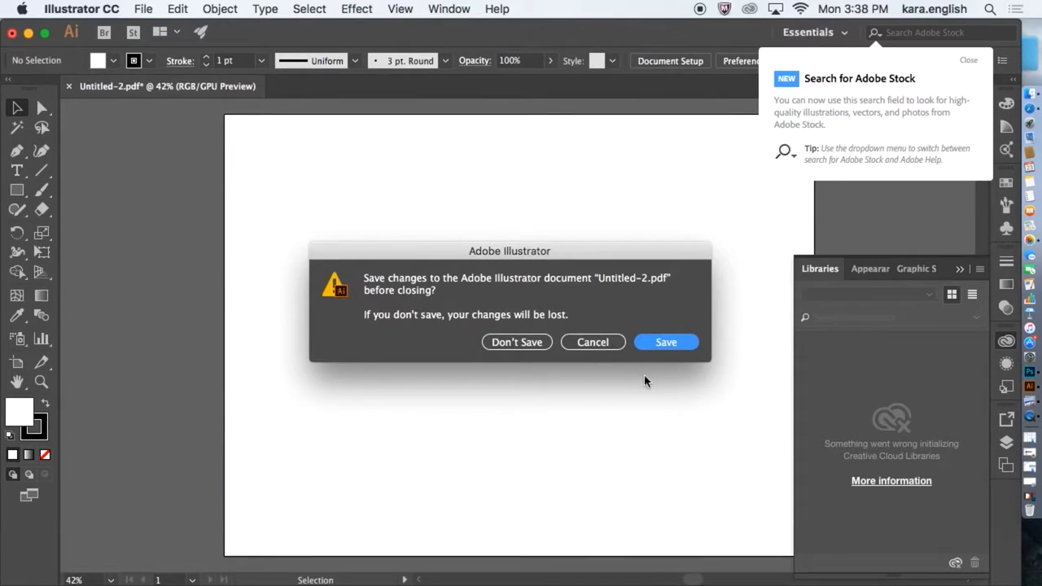
left_click(525, 341)
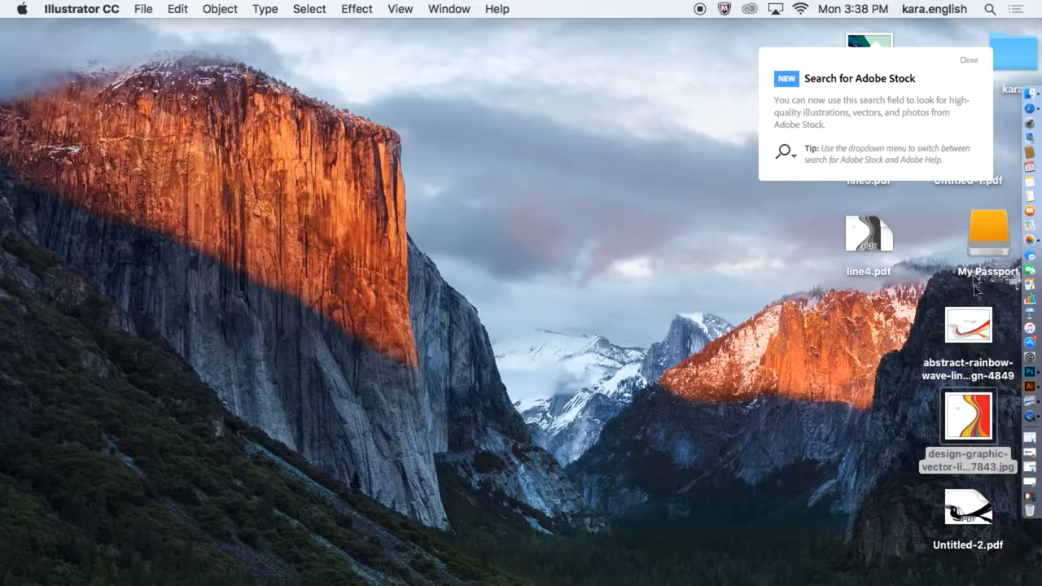
left_click(1030, 376)
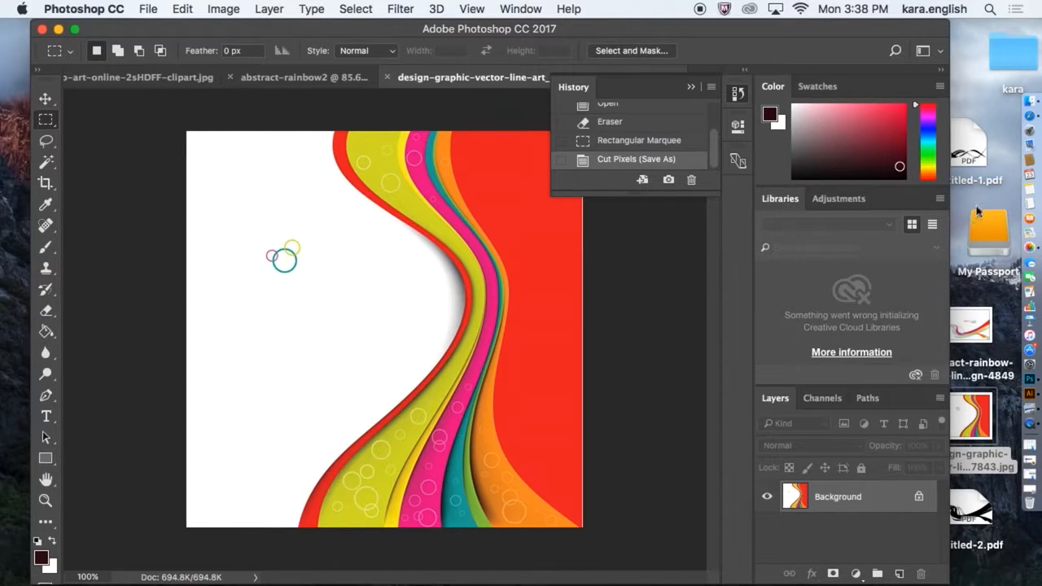
left_click(147, 8)
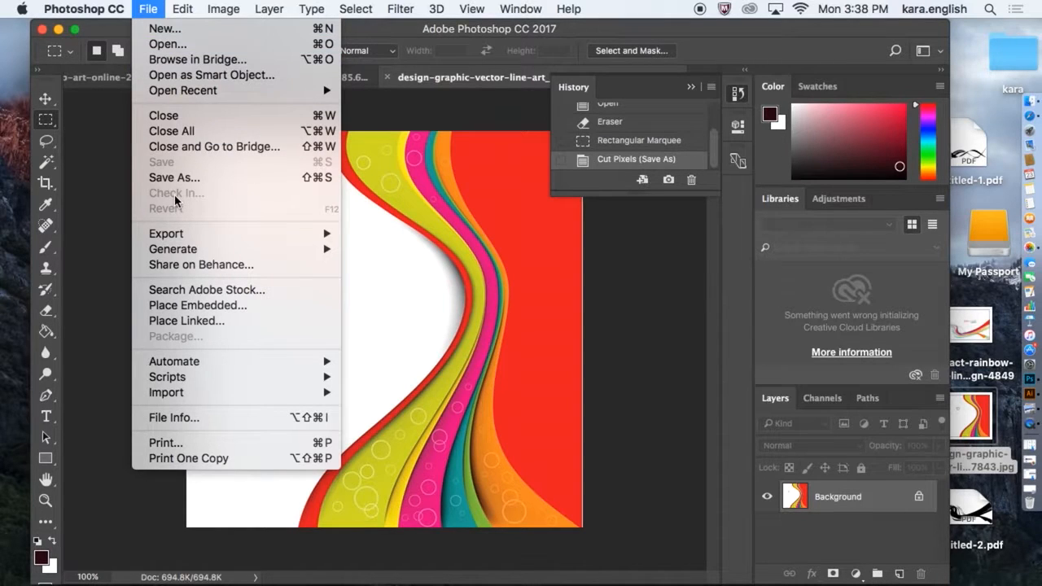
mouse_move(180, 251)
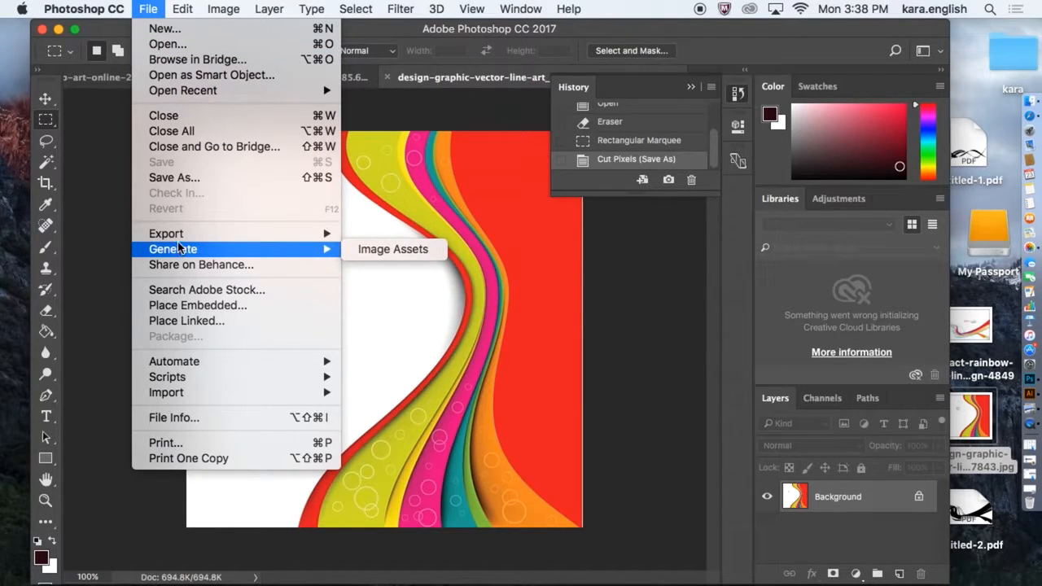
left_click(486, 114)
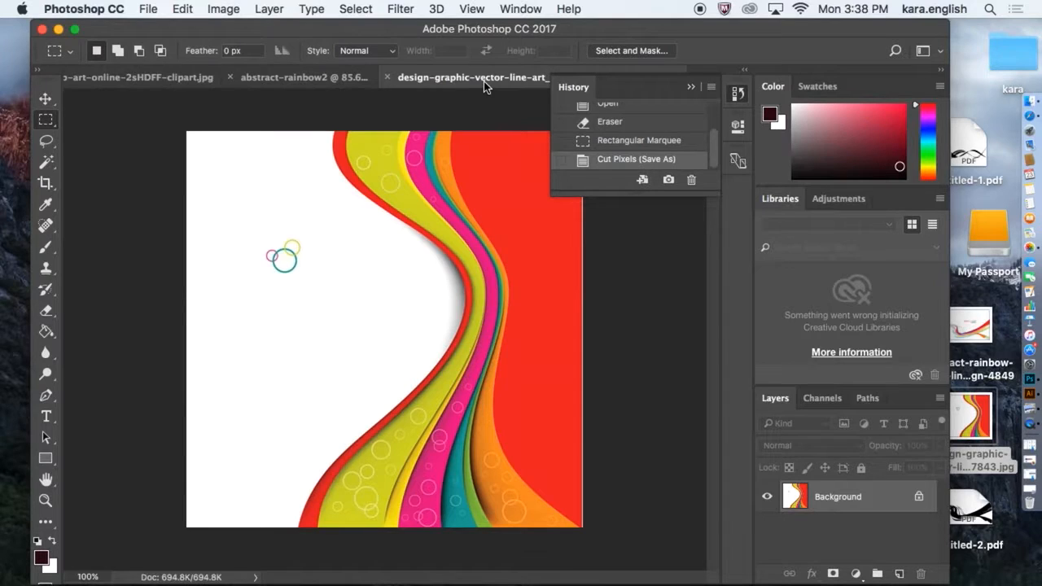
Place line4.pdf from the Desktop as an embedded smart object on the design-graphic-vector-line-art image, at its default size and position.
left_click(182, 9)
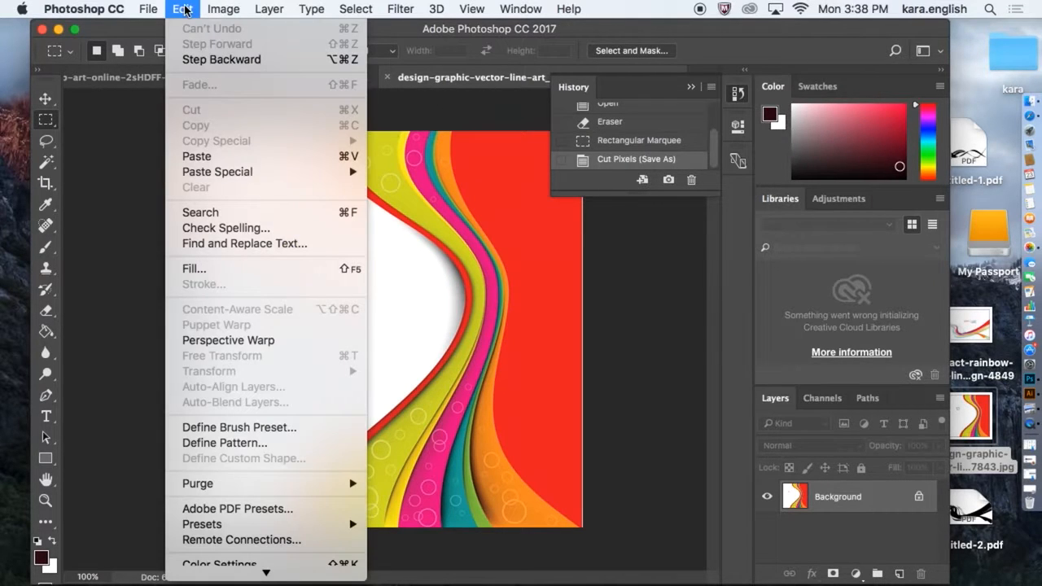
mouse_move(152, 7)
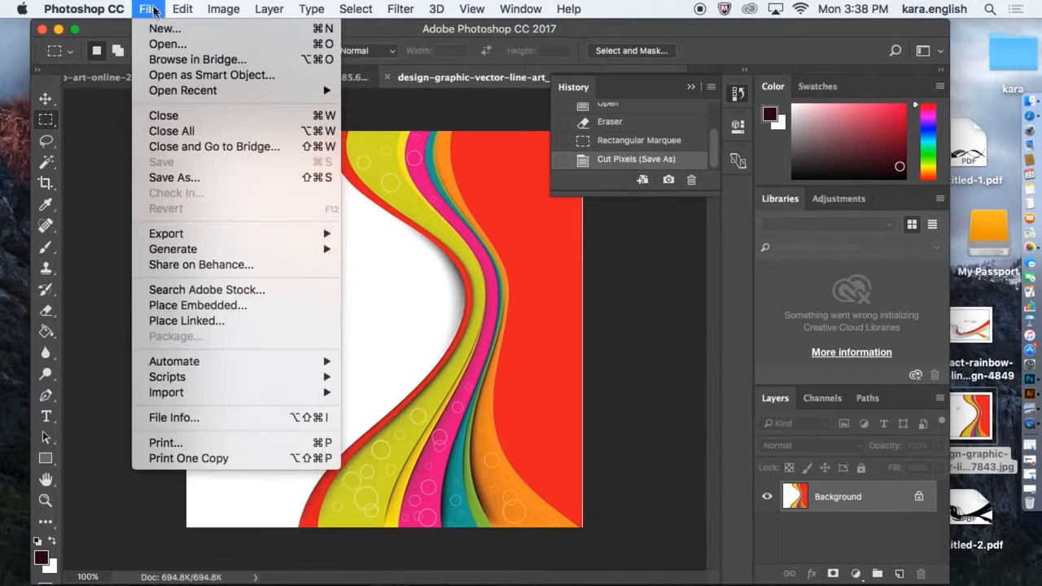
left_click(191, 307)
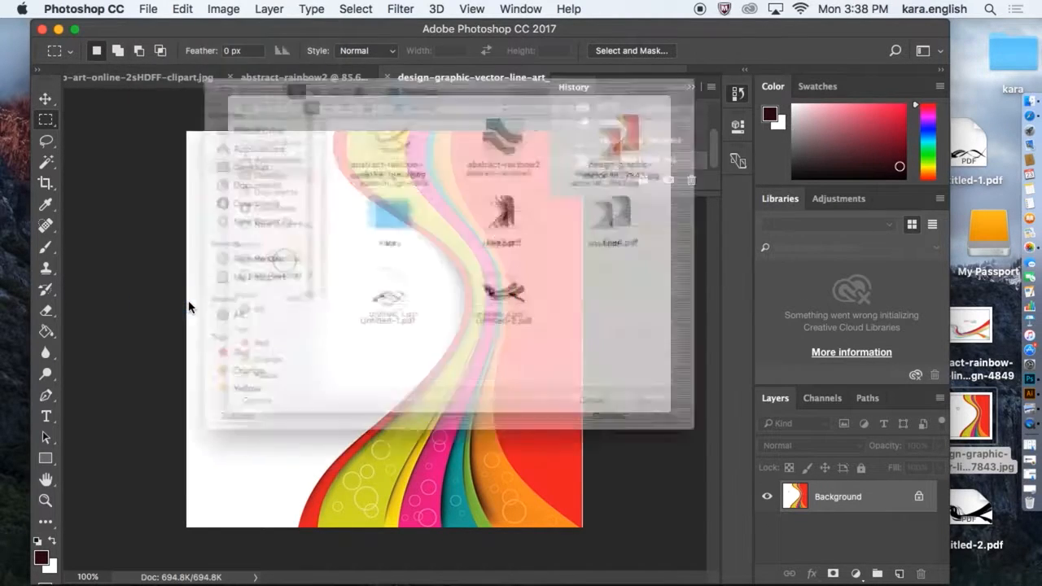
left_click(669, 214)
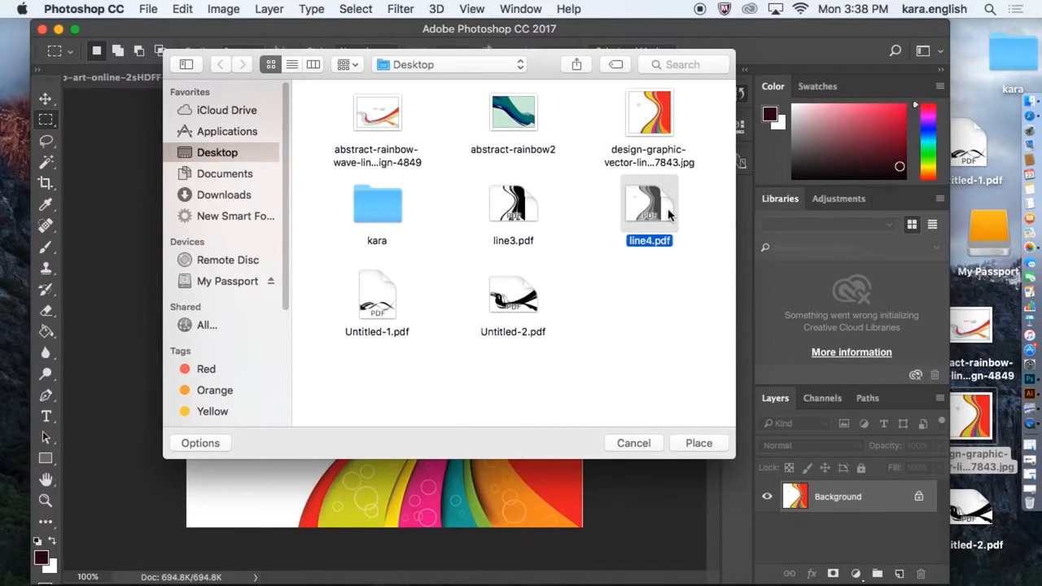
left_click(689, 443)
left_click(692, 434)
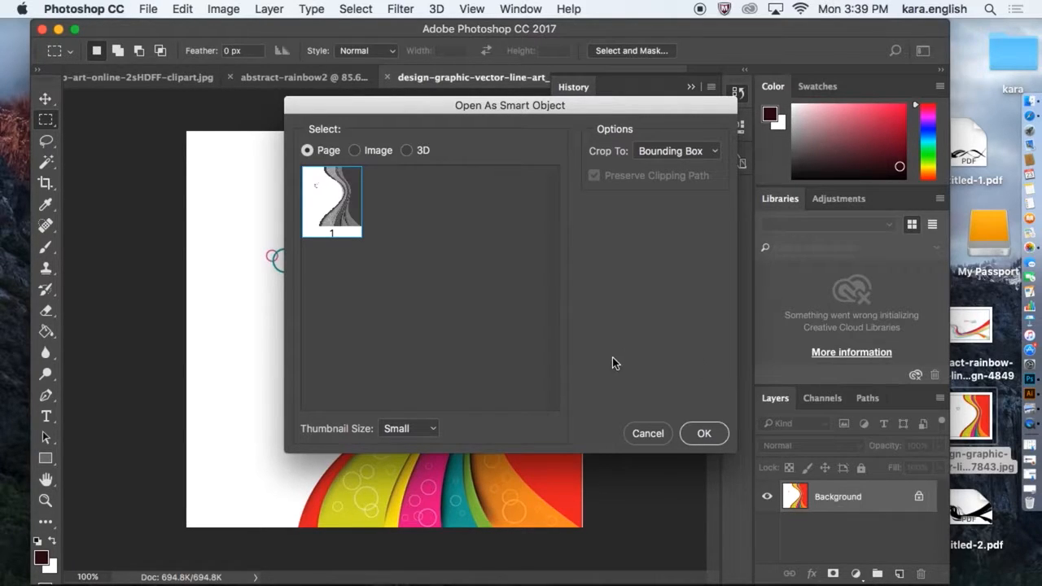
key("Return")
left_click_drag(565, 364, 566, 365)
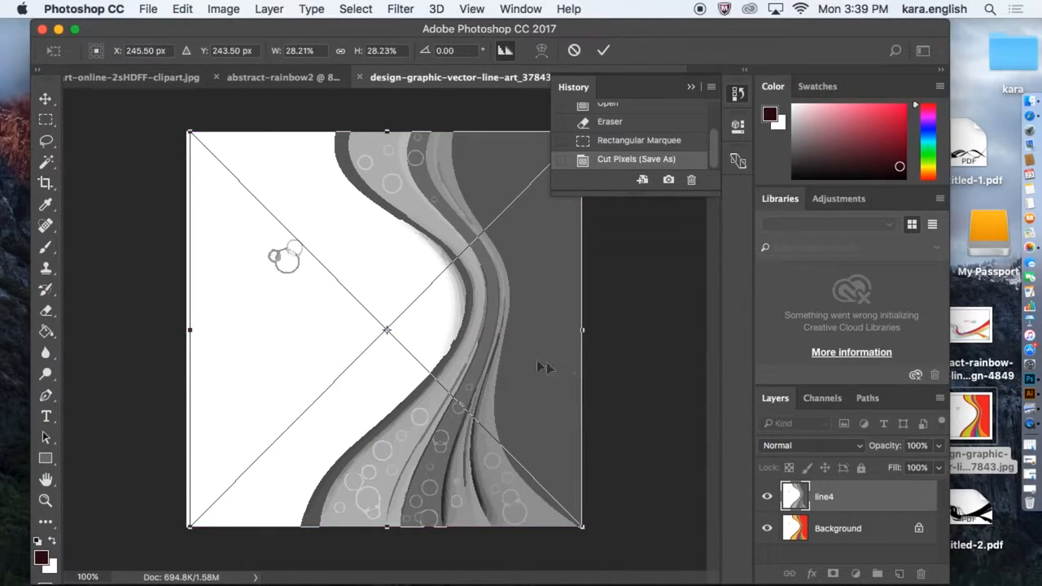
left_click(45, 204)
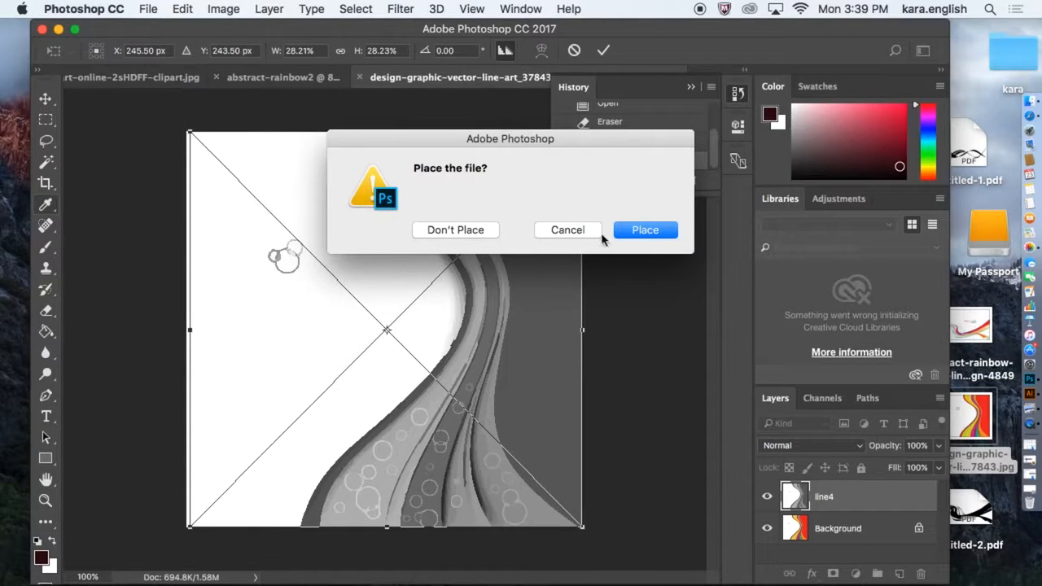
left_click(620, 228)
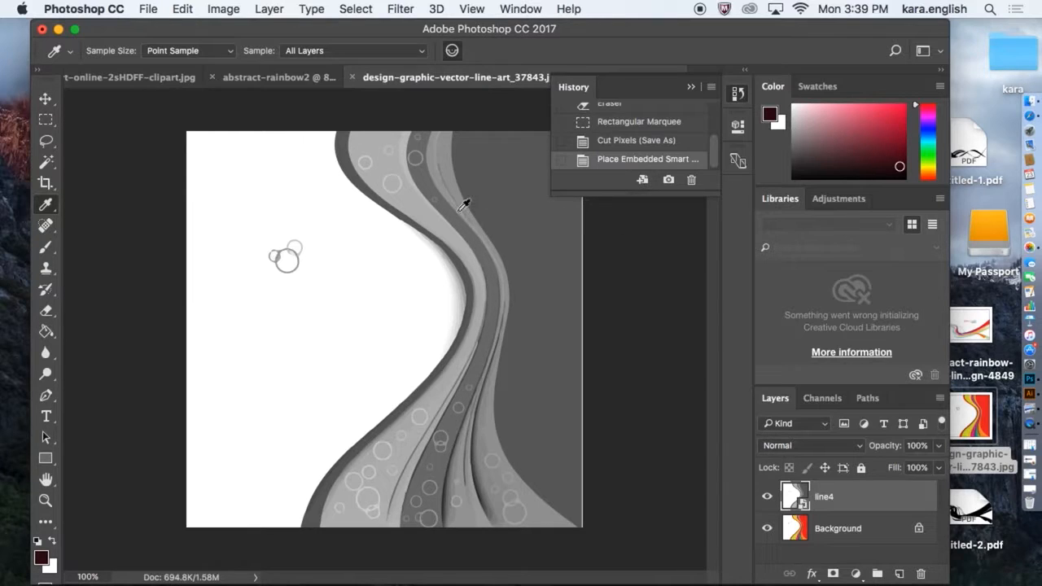
Place line3.pdf from the Desktop as an embedded smart object above the line4 layer.
left_click(161, 12)
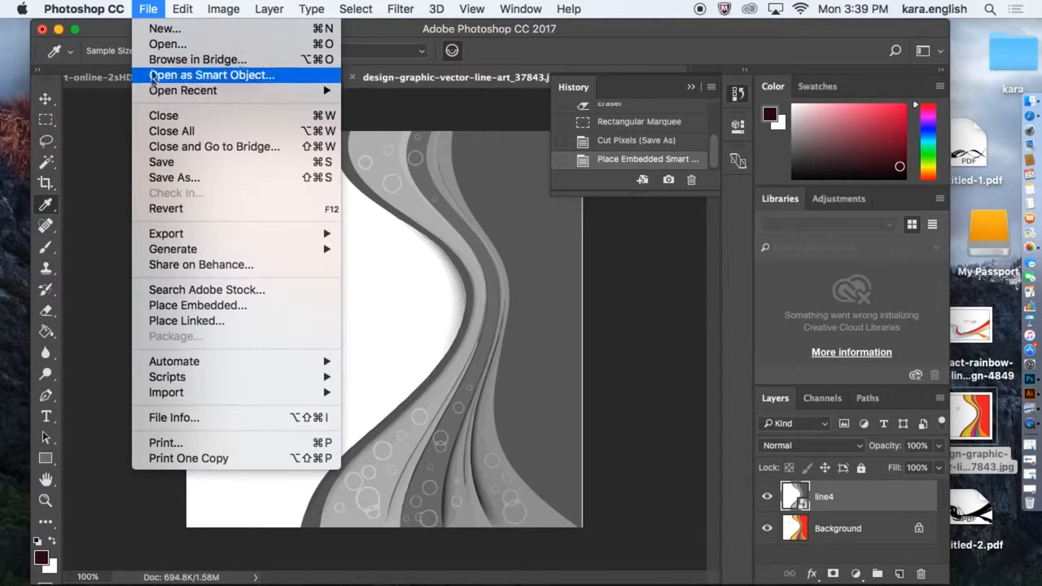
left_click(185, 306)
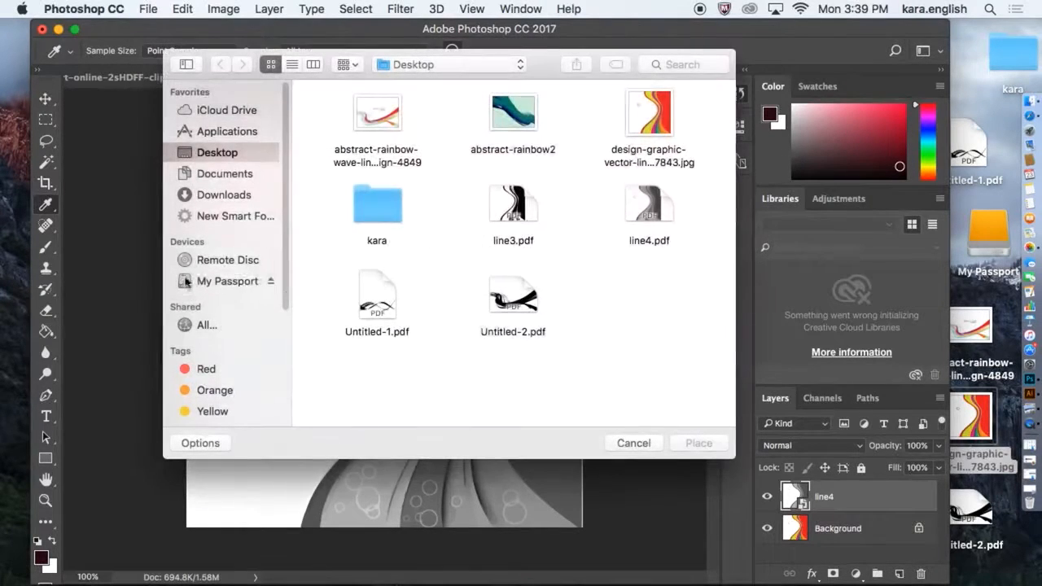
left_click(525, 218)
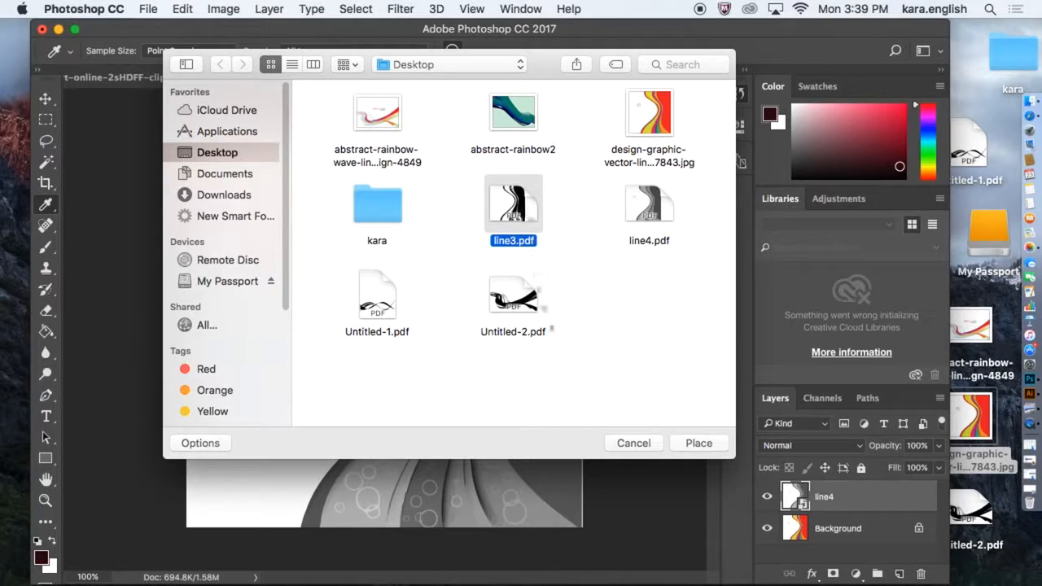
left_click(700, 442)
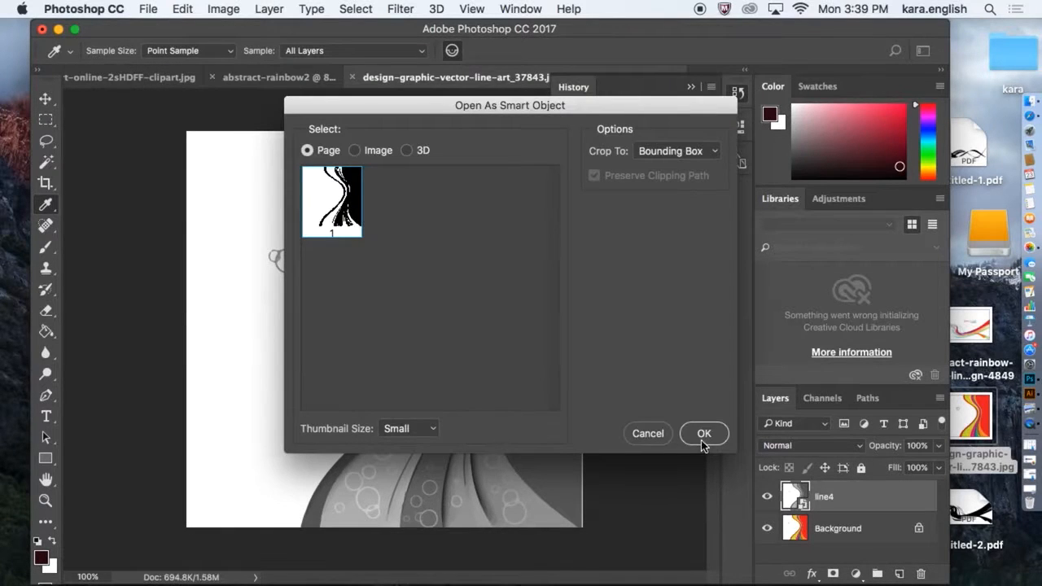
left_click(693, 437)
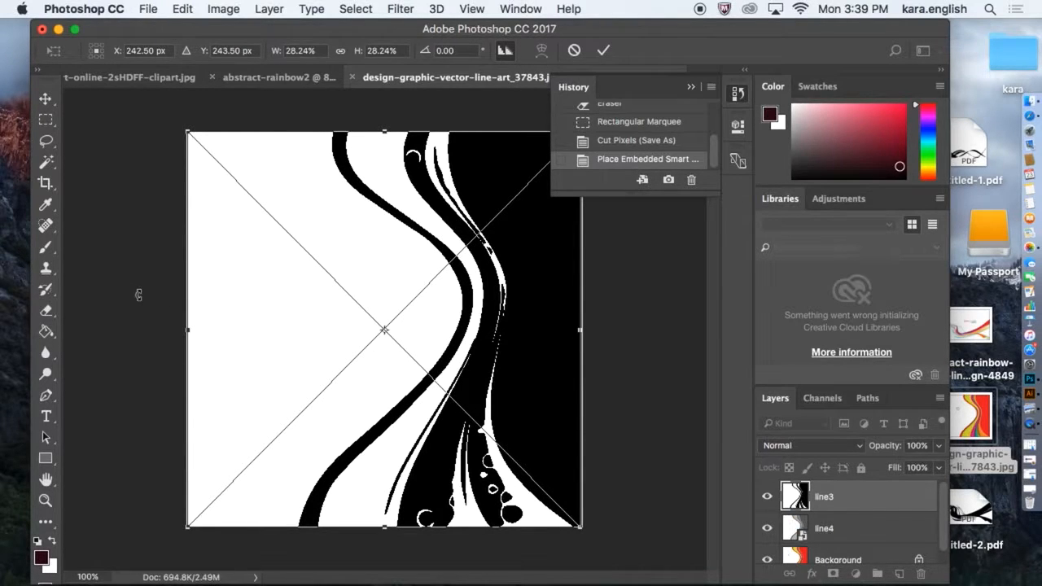
left_click(45, 182)
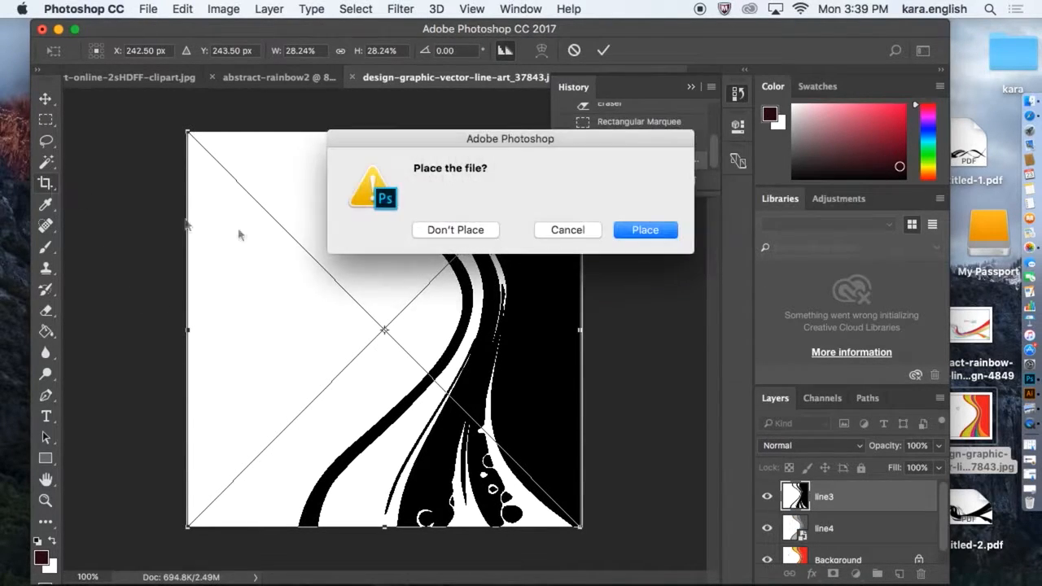
left_click(618, 234)
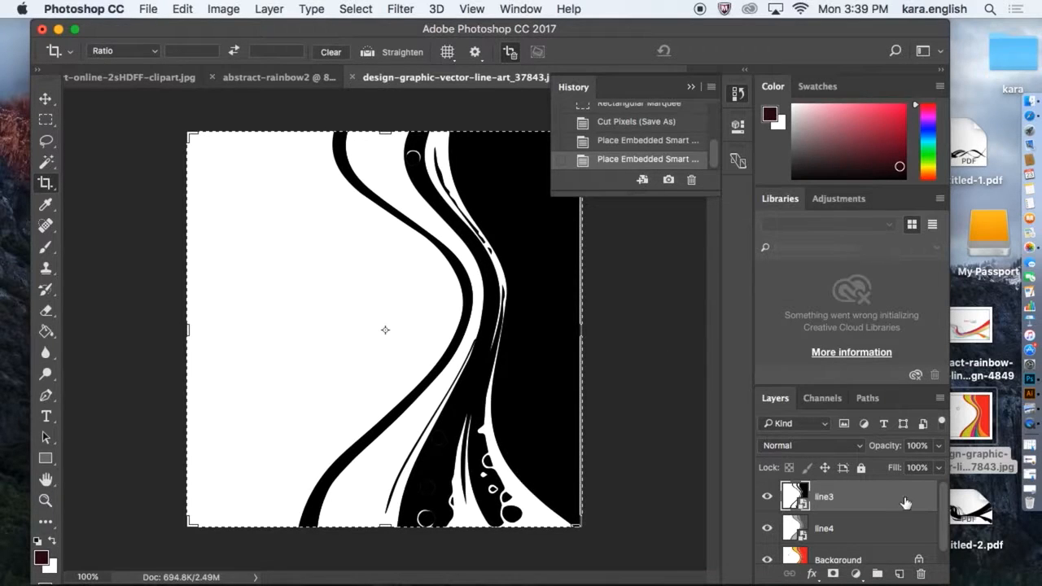
scroll(941, 505, "down", 1)
scroll(941, 521, "up", 1)
scroll(941, 505, "down", 1)
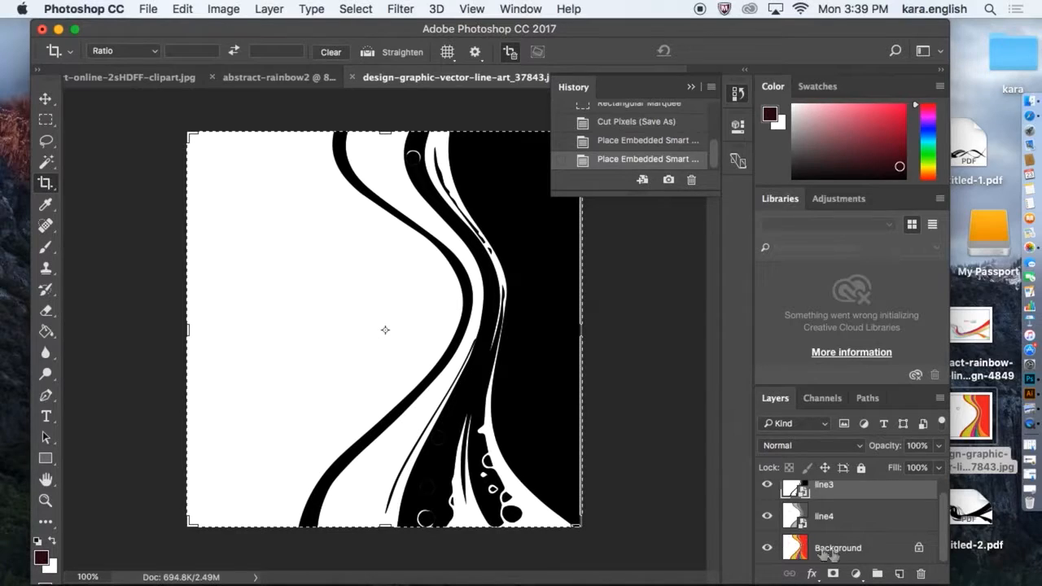
scroll(942, 544, "up", 1)
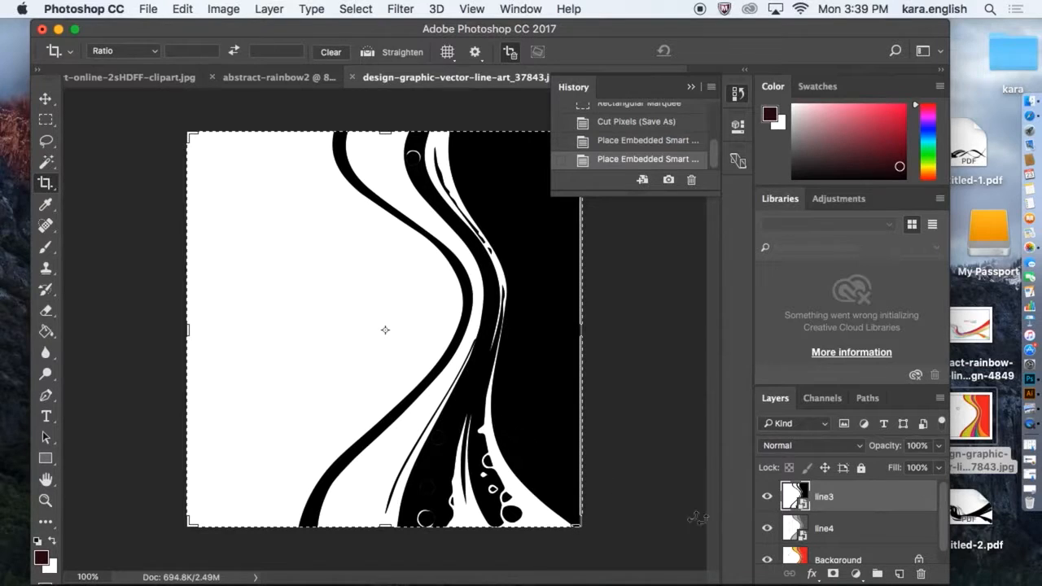
right_click(803, 505)
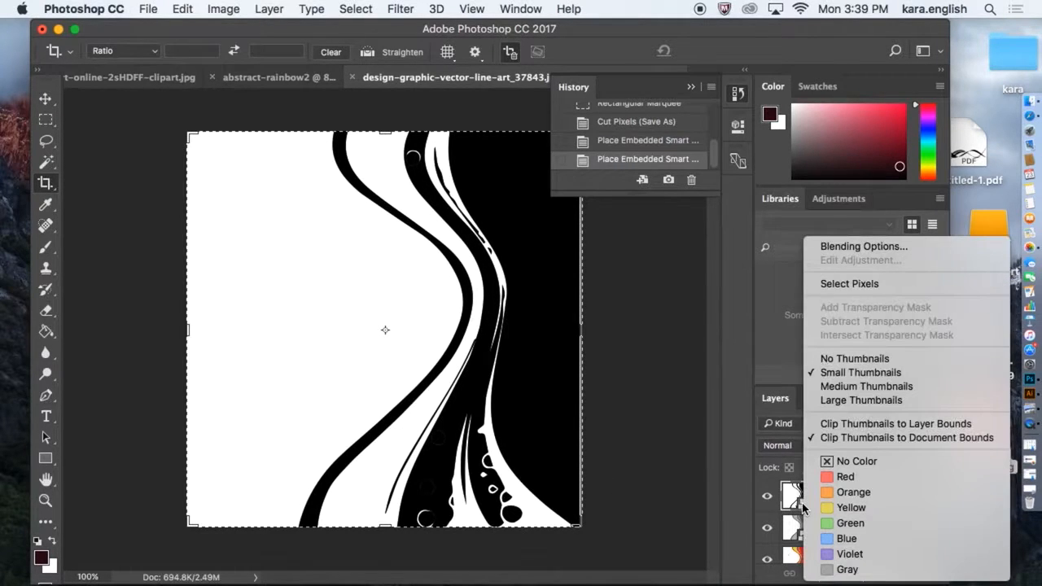
left_click(794, 505)
right_click(797, 505)
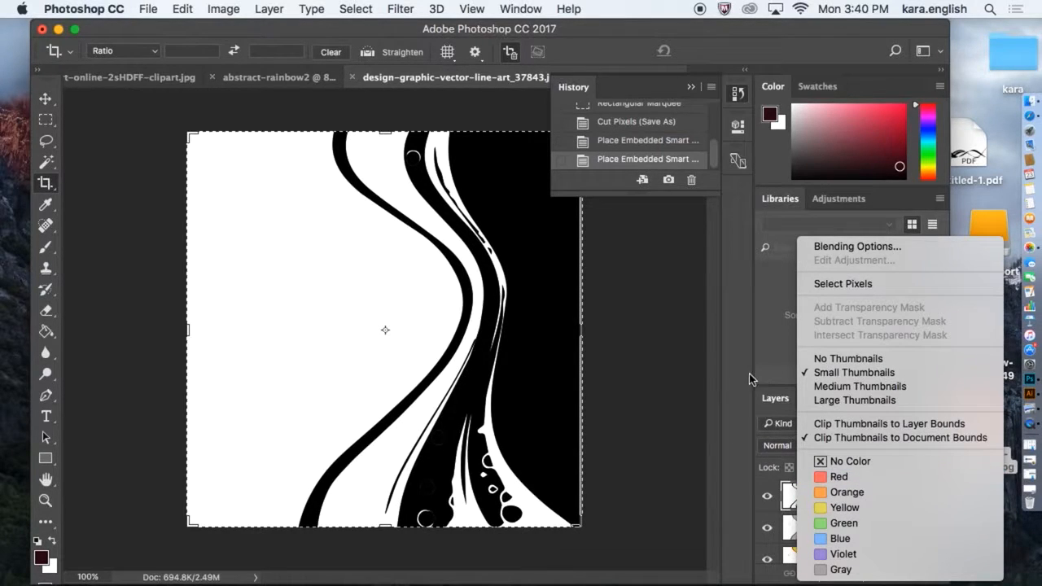
left_click(790, 490)
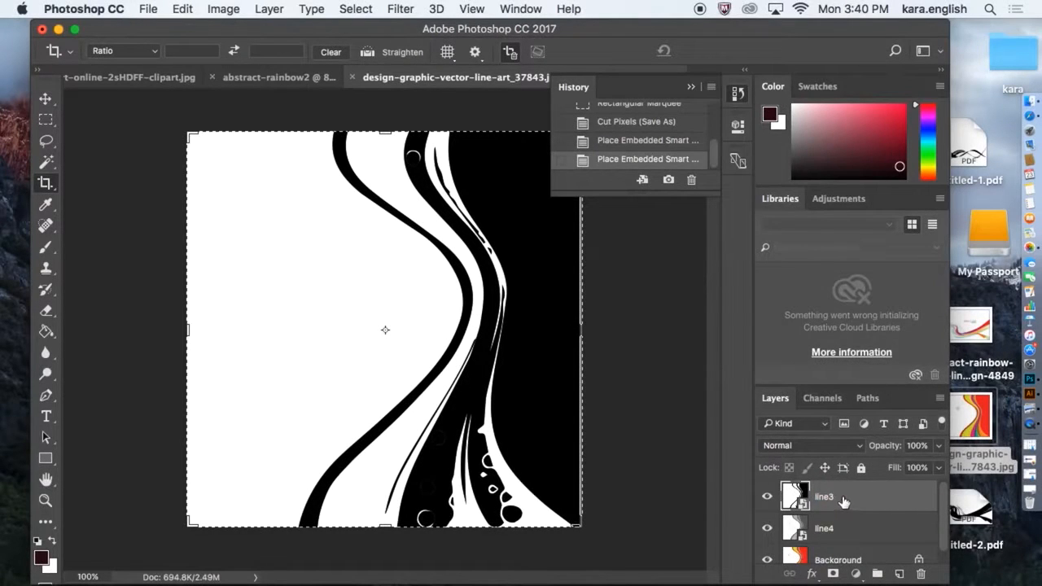
right_click(792, 490)
left_click(790, 488)
right_click(796, 493)
Open the contents of the line3 smart object and close the line3.pdf preview.
double_click(792, 492)
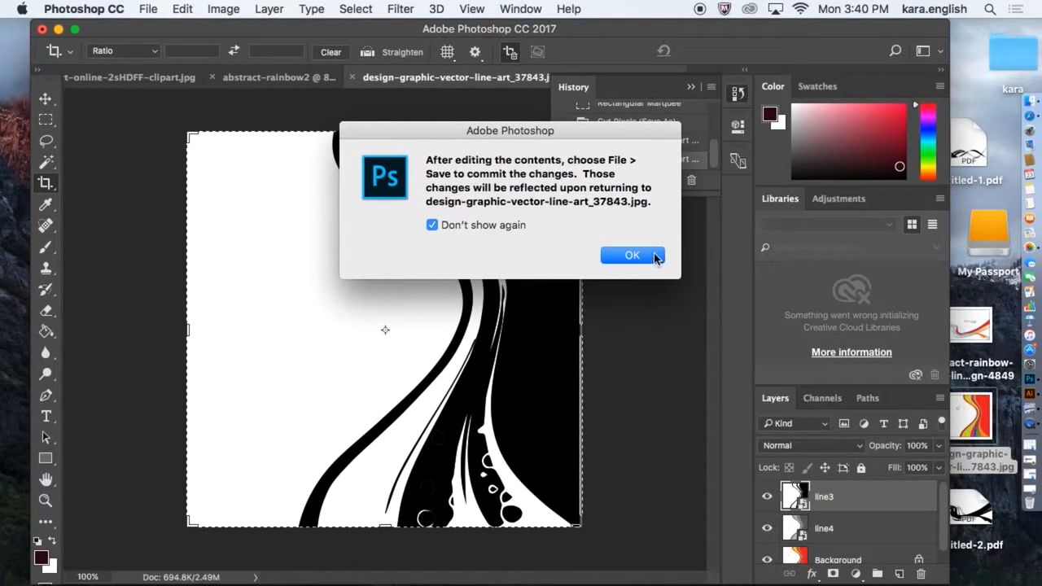
left_click(632, 255)
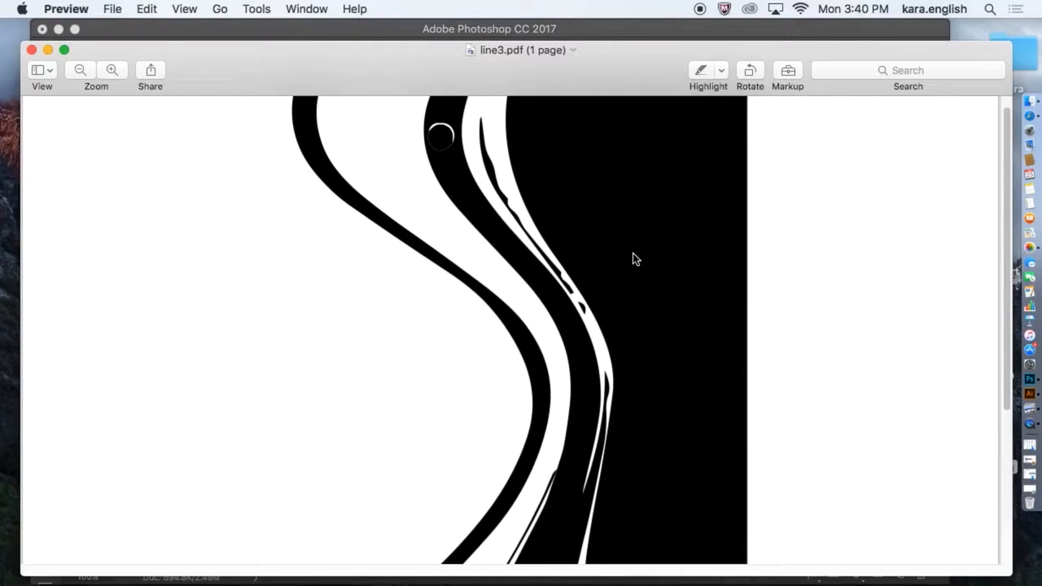
left_click(32, 51)
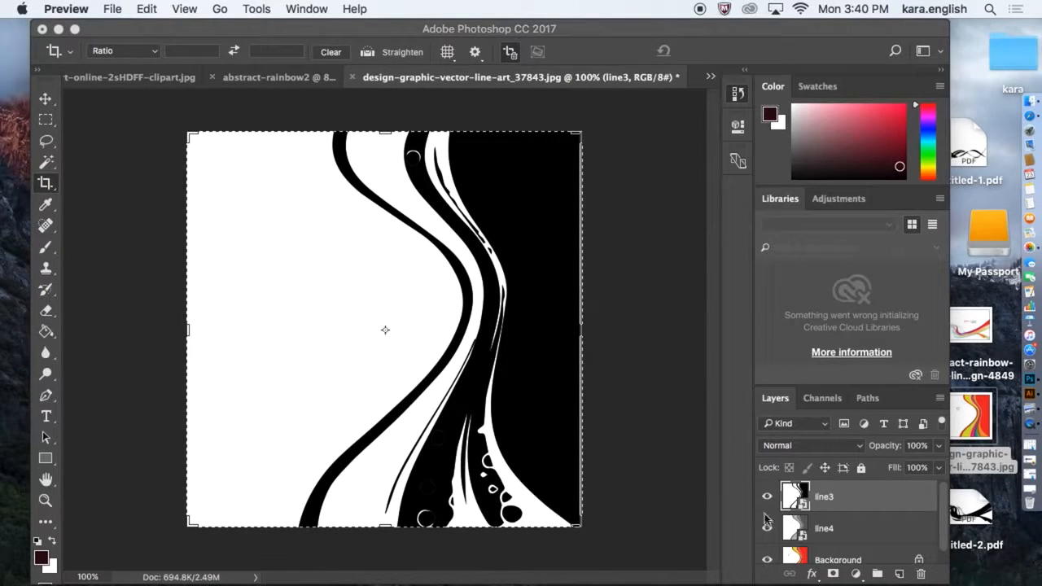
Rasterize the line3 smart object layer.
left_click(793, 498)
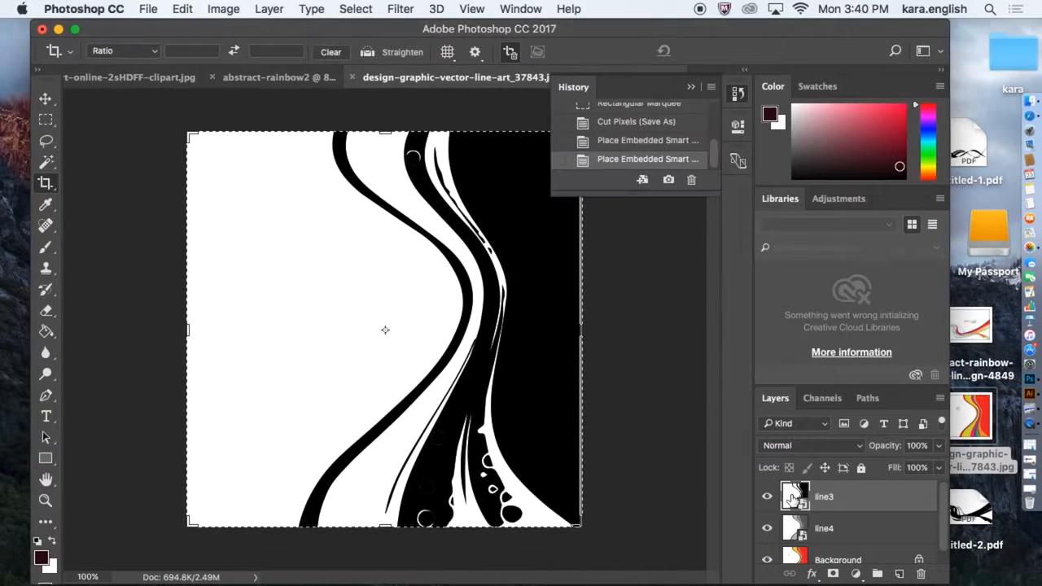
right_click(793, 498)
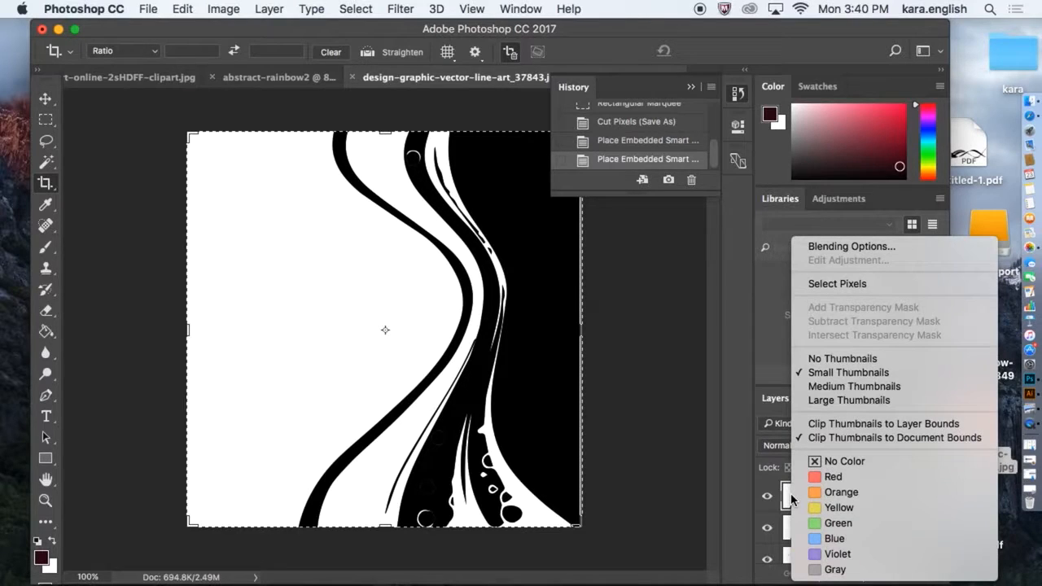
left_click(790, 493)
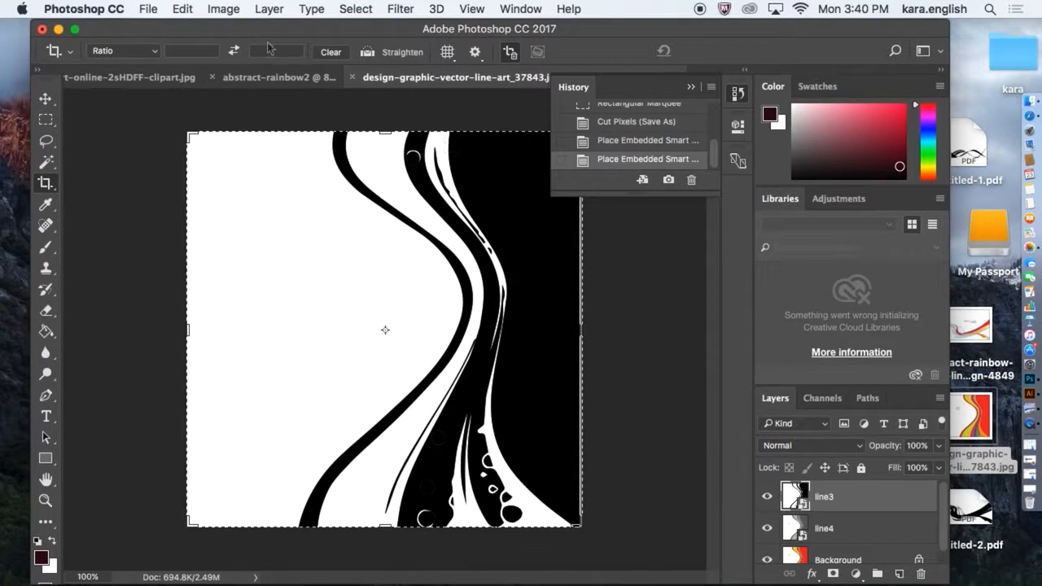
left_click(271, 10)
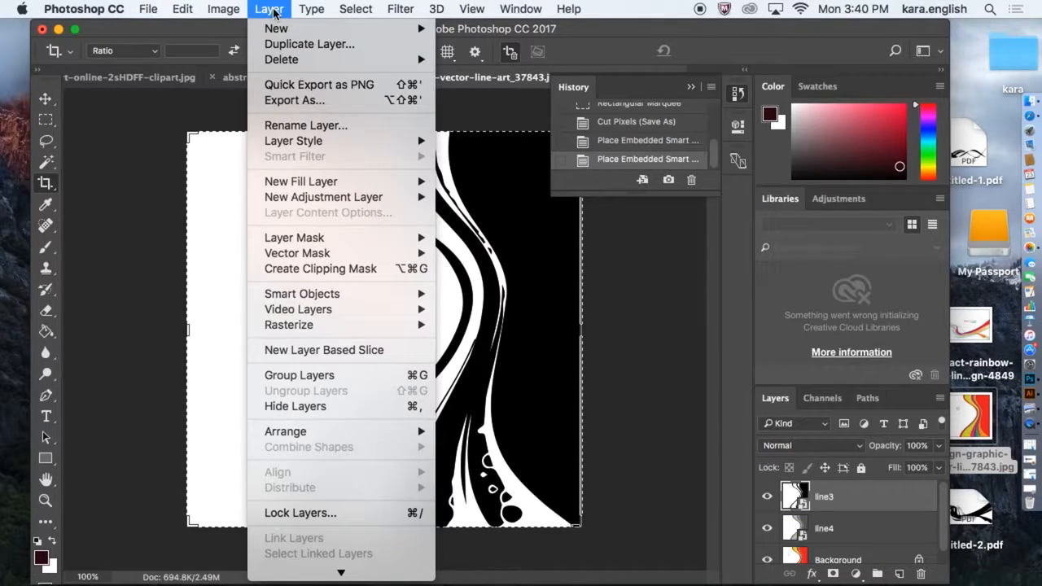
mouse_move(319, 331)
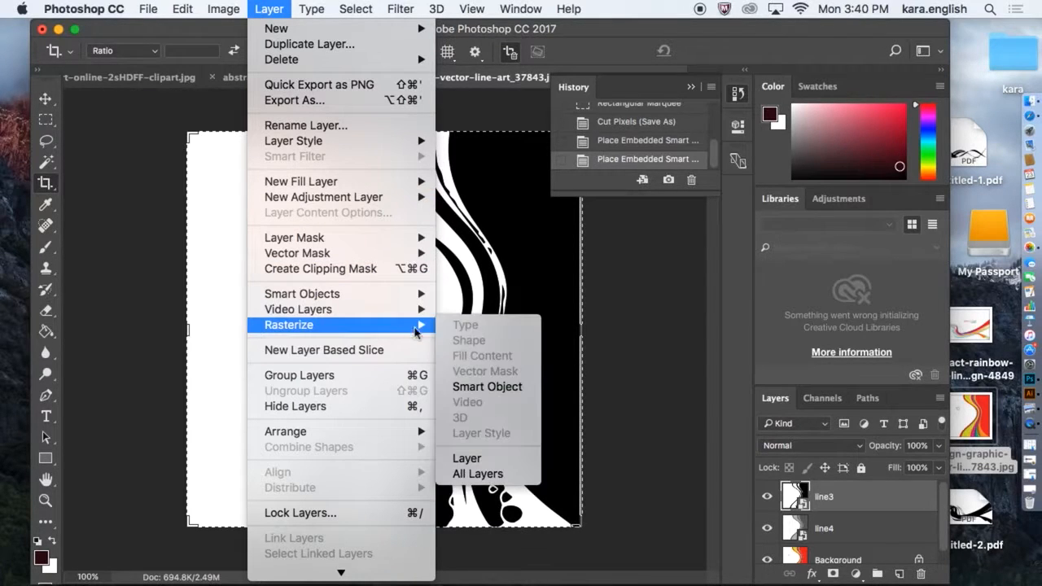
left_click(460, 387)
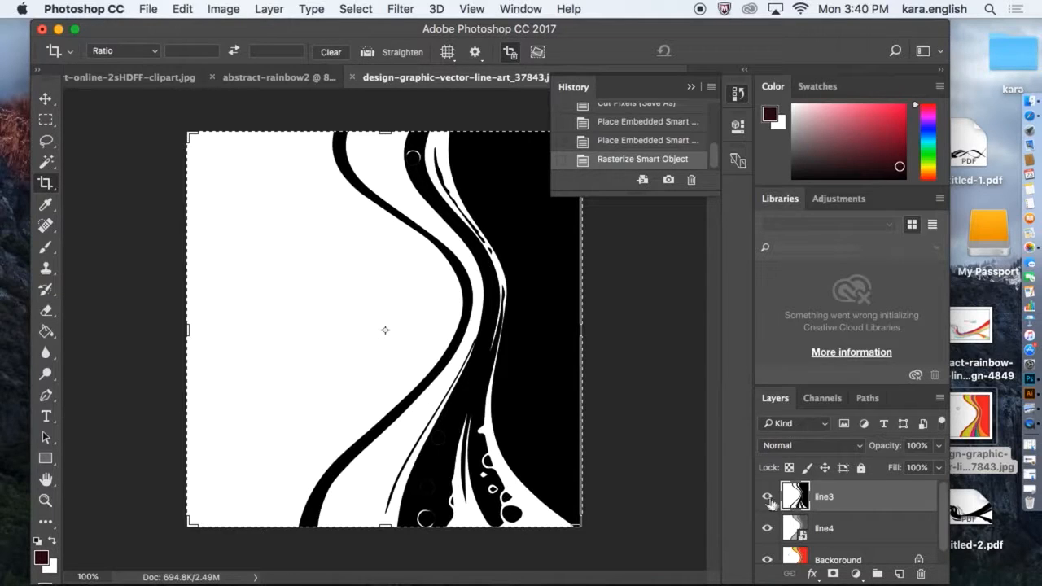
Hide the line3 layer and rasterize the line4 smart object layer.
left_click(766, 498)
left_click(845, 533)
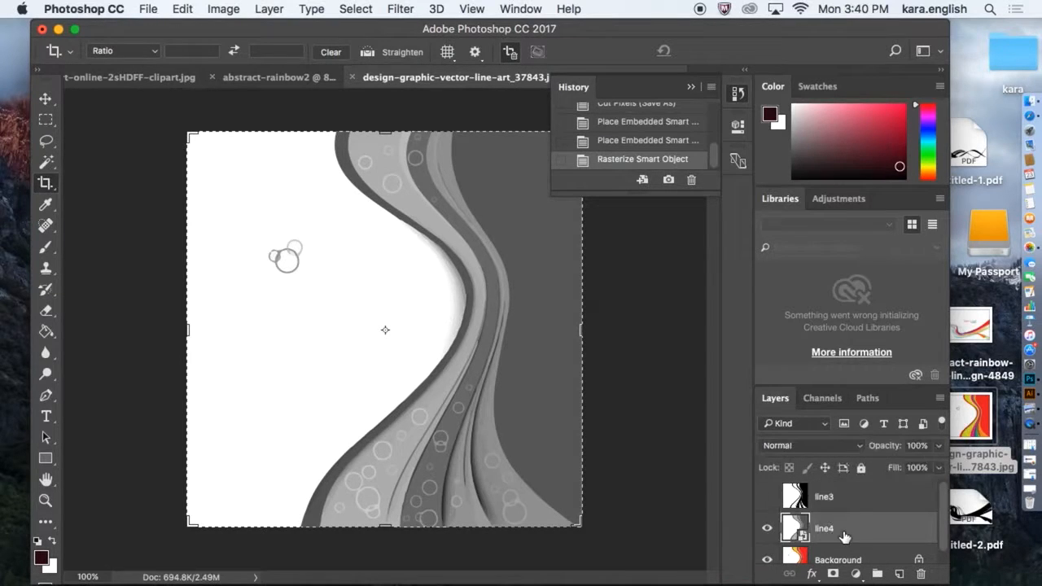
left_click(269, 10)
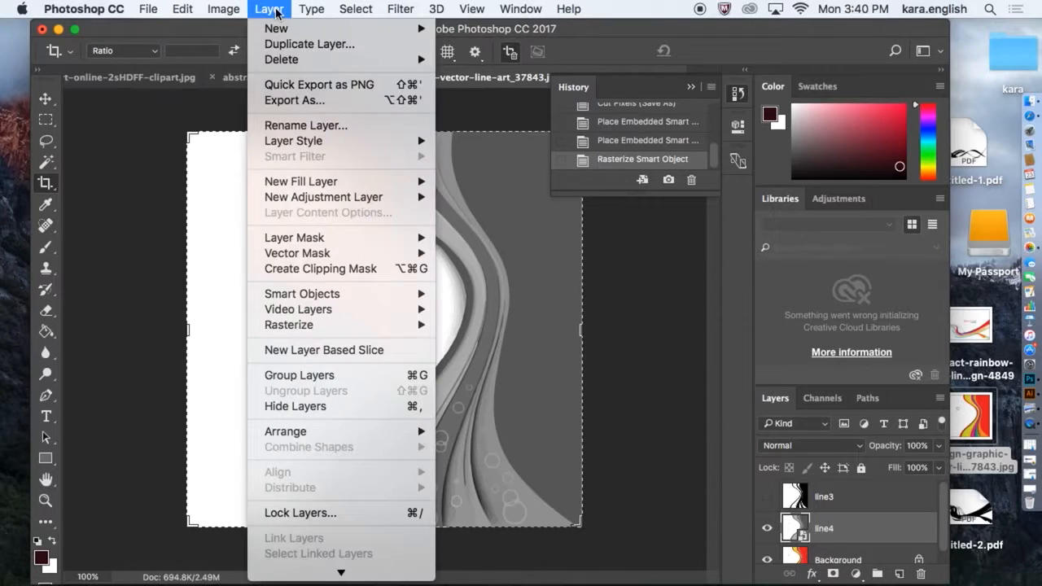
mouse_move(319, 324)
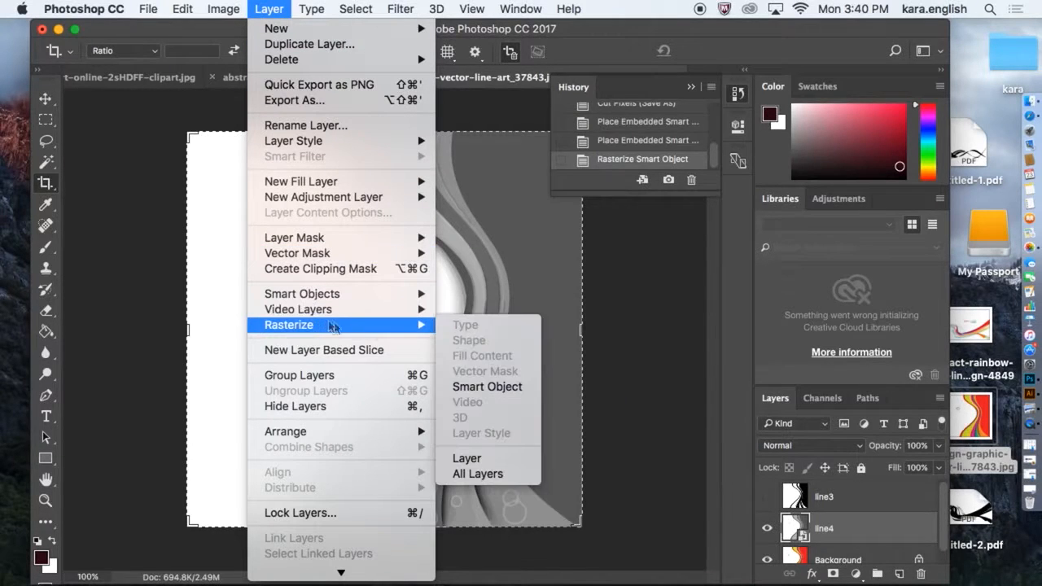
left_click(470, 388)
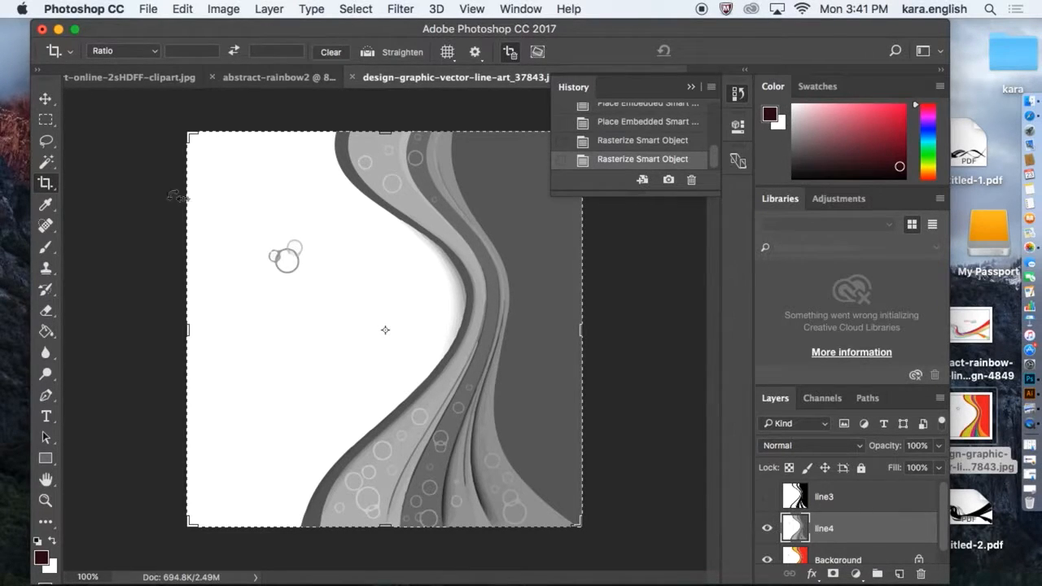
Select the white areas of the line4 layer with Color Range, sampling the blank white region, and cut them.
left_click(349, 10)
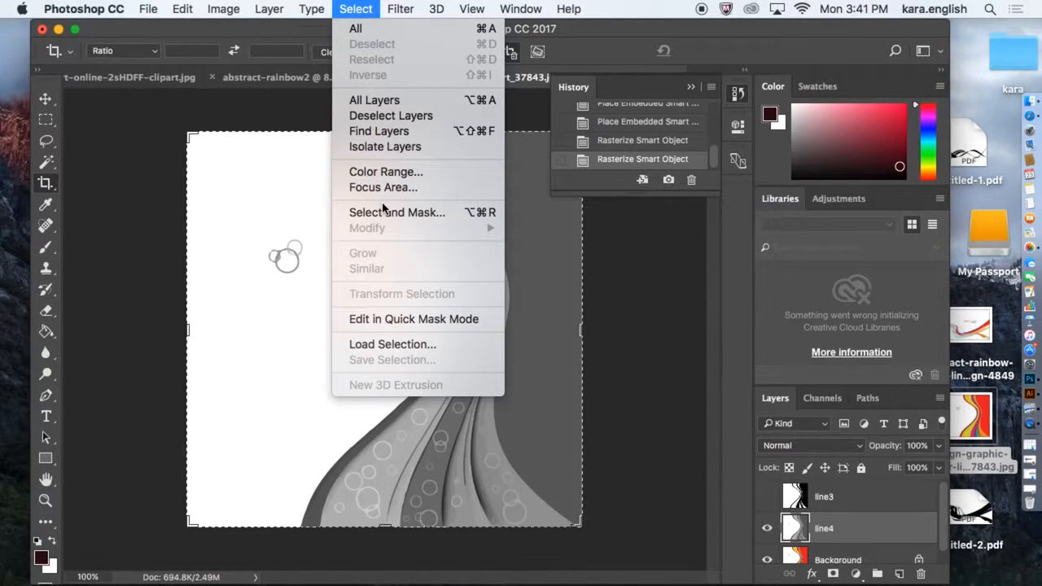
left_click(385, 172)
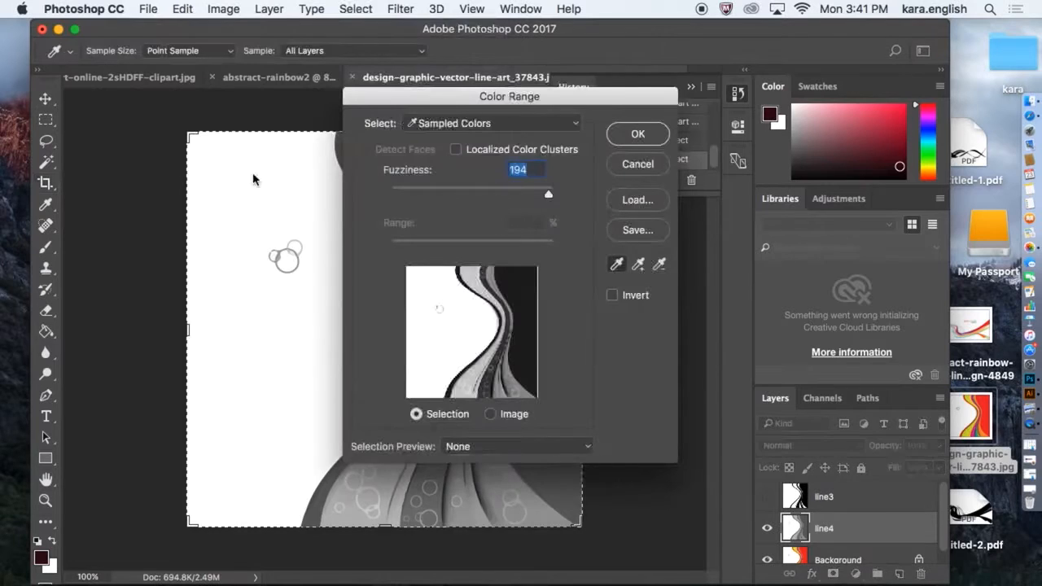
left_click(257, 171)
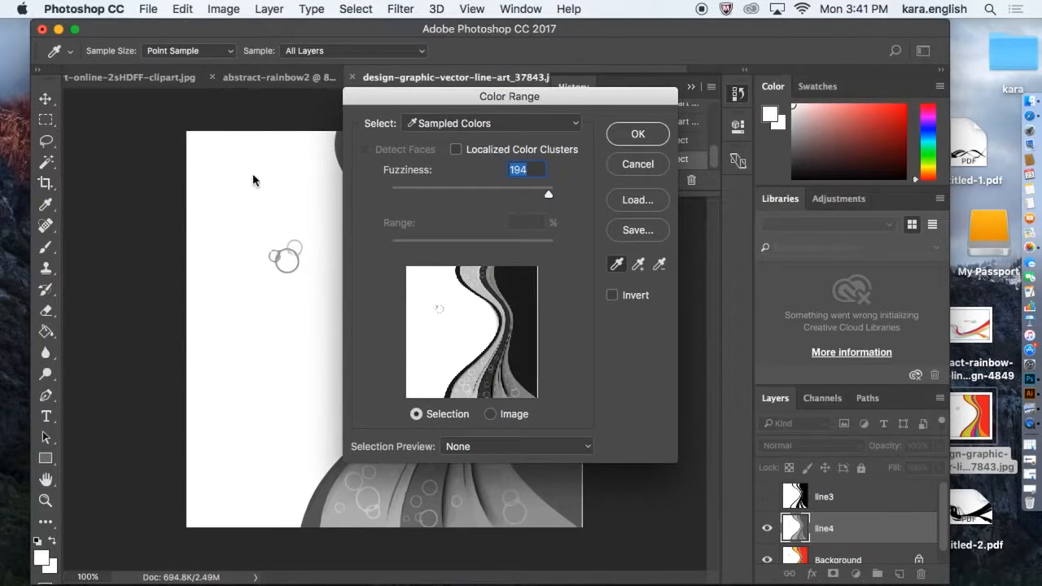
left_click(638, 134)
key("c")
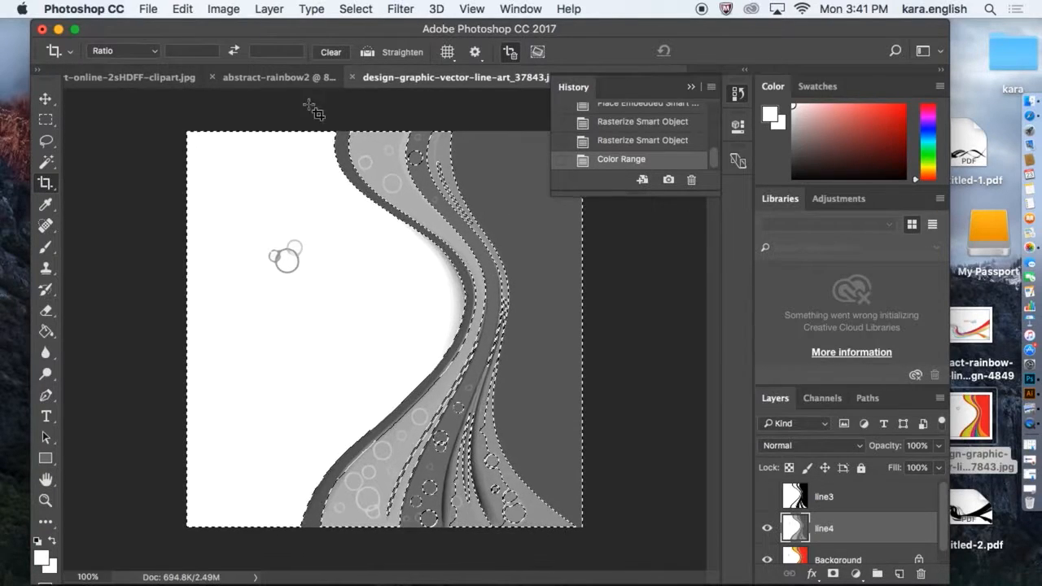
left_click(182, 8)
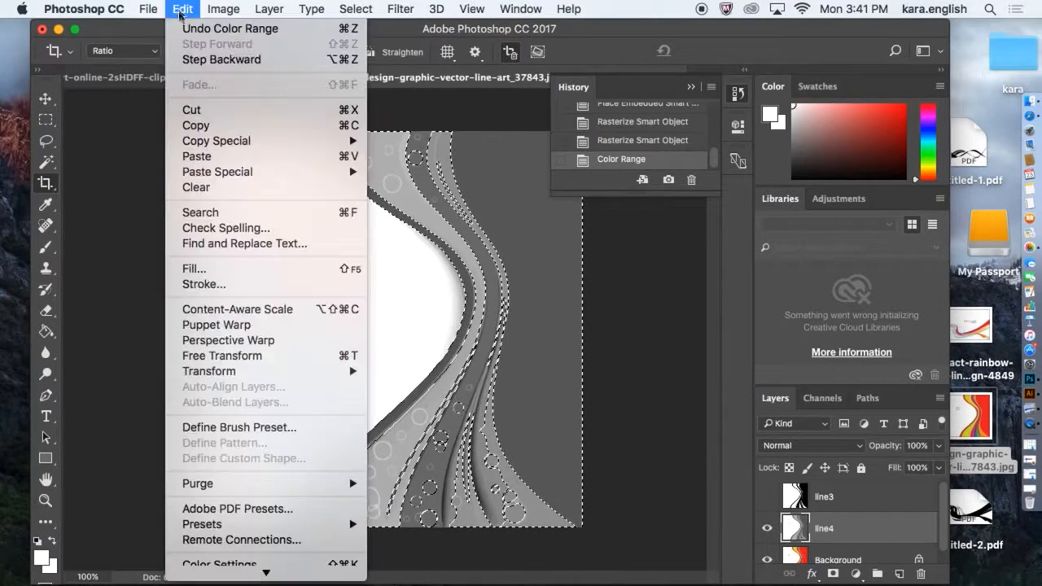
left_click(194, 109)
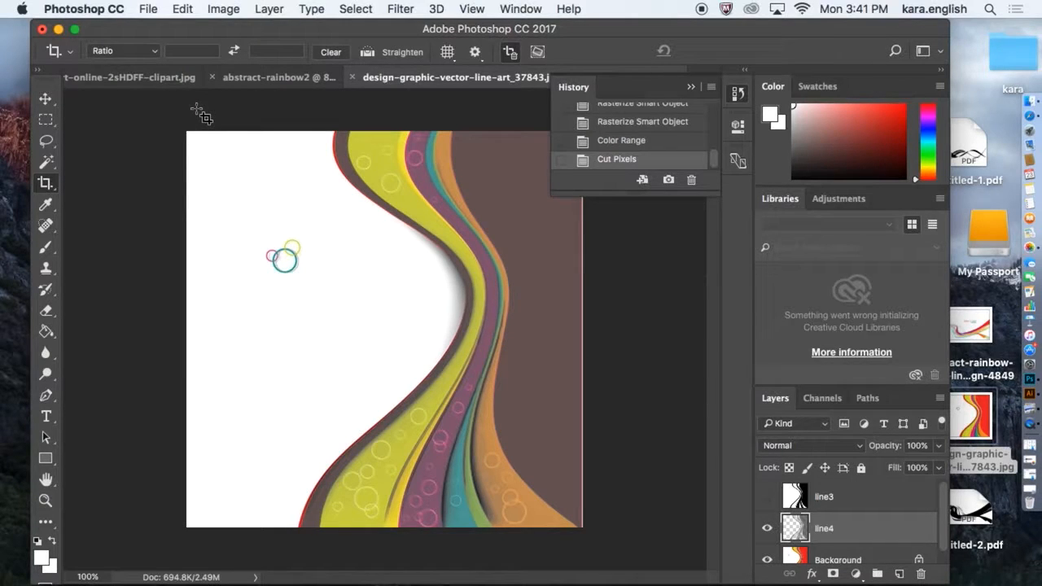
Compare the artwork with and without the line4 overlay by repeatedly hiding and showing that layer.
left_click(767, 530)
left_click(767, 530)
left_click(767, 530)
left_click(767, 530)
left_click(767, 530)
left_click(767, 530)
left_click(766, 531)
left_click(766, 531)
left_click(766, 532)
left_click(766, 531)
left_click(766, 531)
left_click(766, 531)
left_click(766, 531)
left_click(766, 531)
Hide the Background and line4 layers, then show the line3 layer and make it active.
left_click(768, 560)
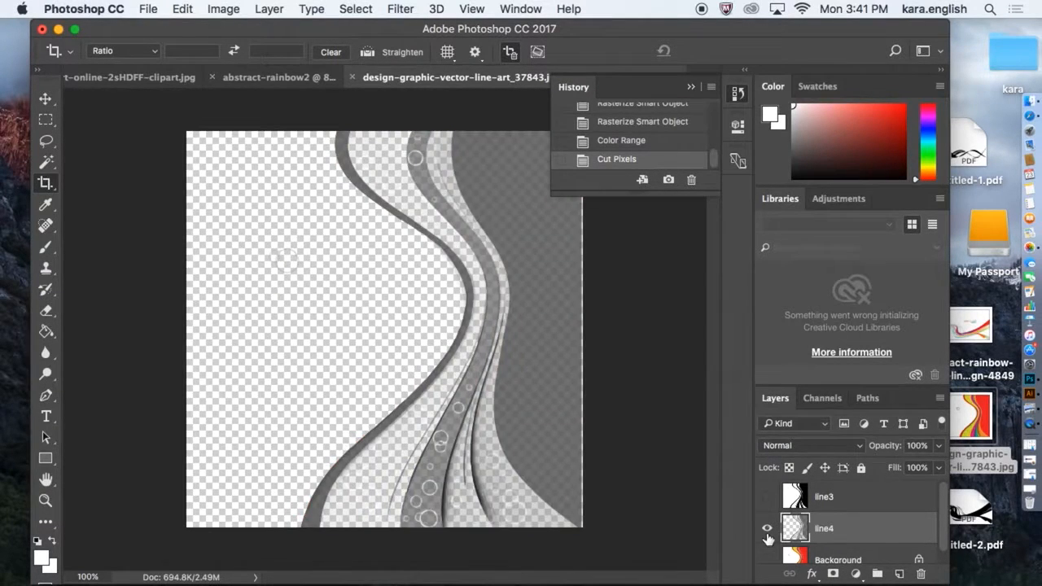
left_click(766, 531)
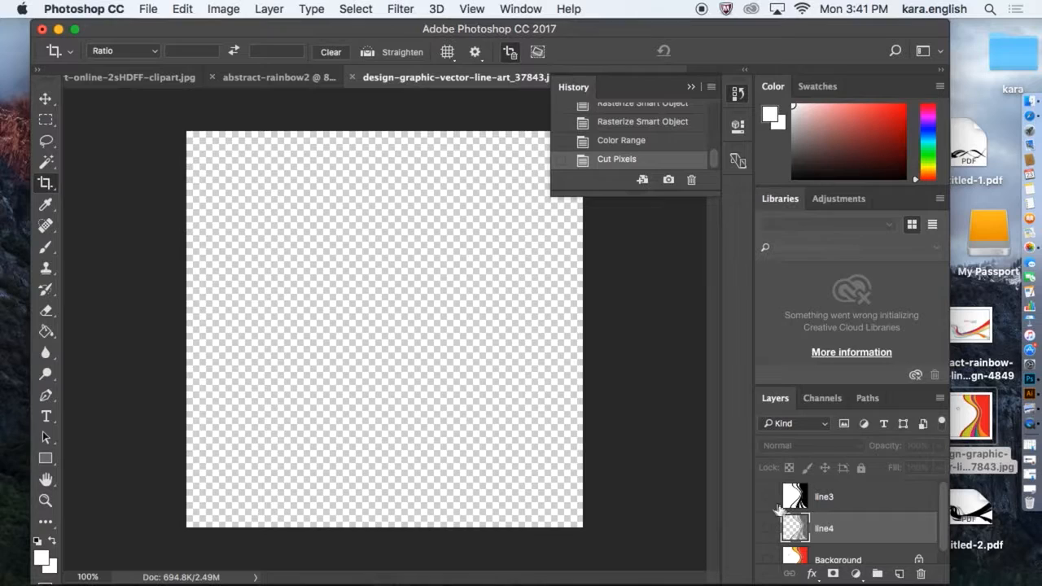
left_click(766, 497)
left_click_drag(778, 496, 410, 379)
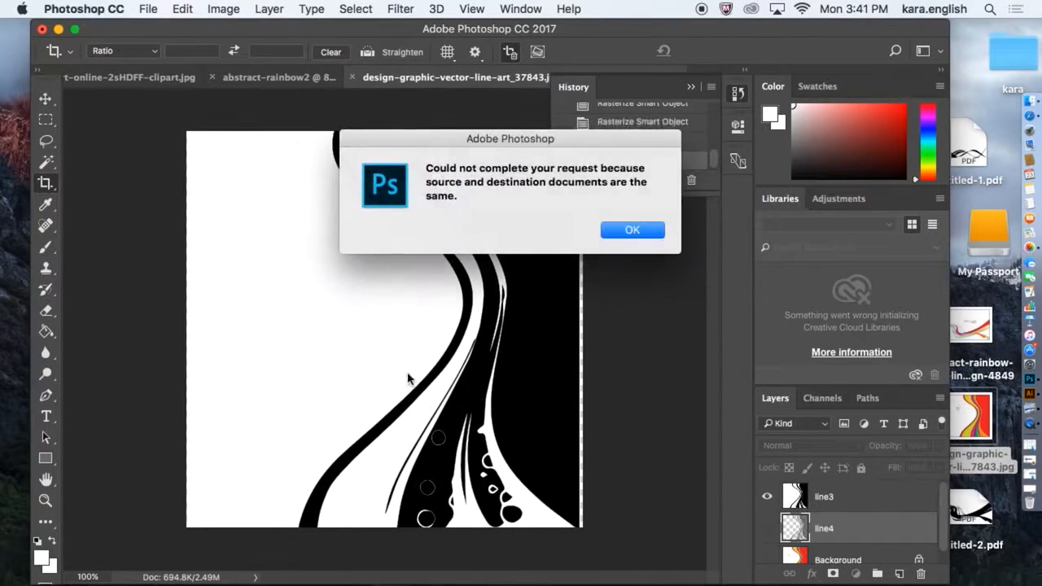
left_click(630, 231)
Select the white areas of the line3 layer with Color Range and cut them.
left_click(356, 9)
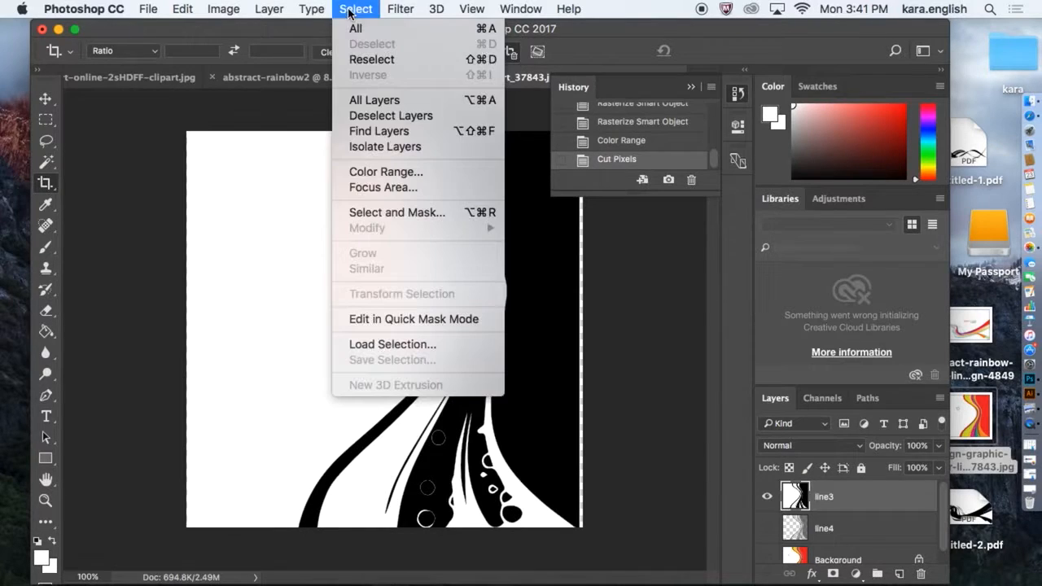
left_click(379, 170)
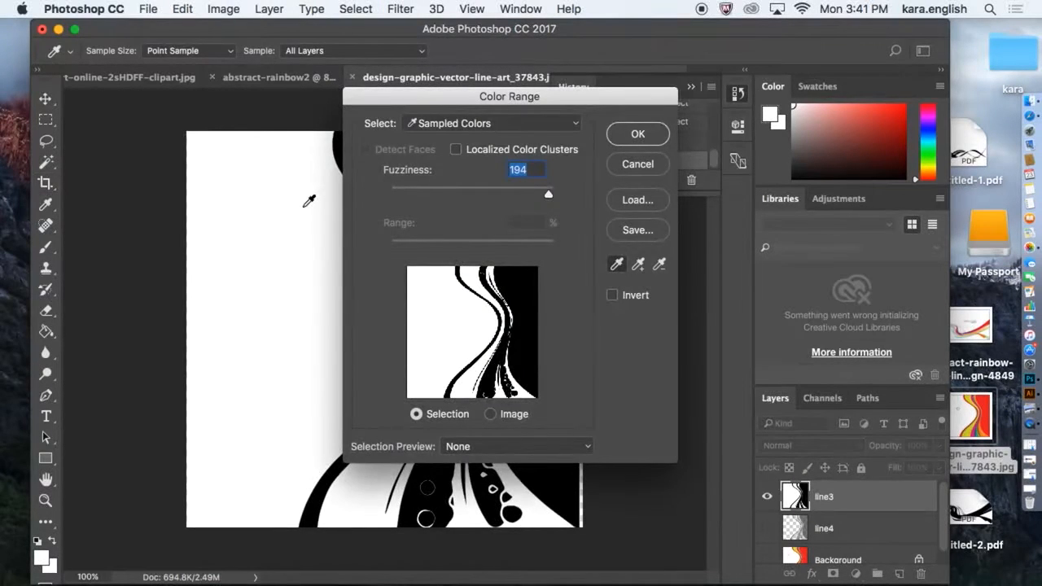
left_click(637, 134)
key("c")
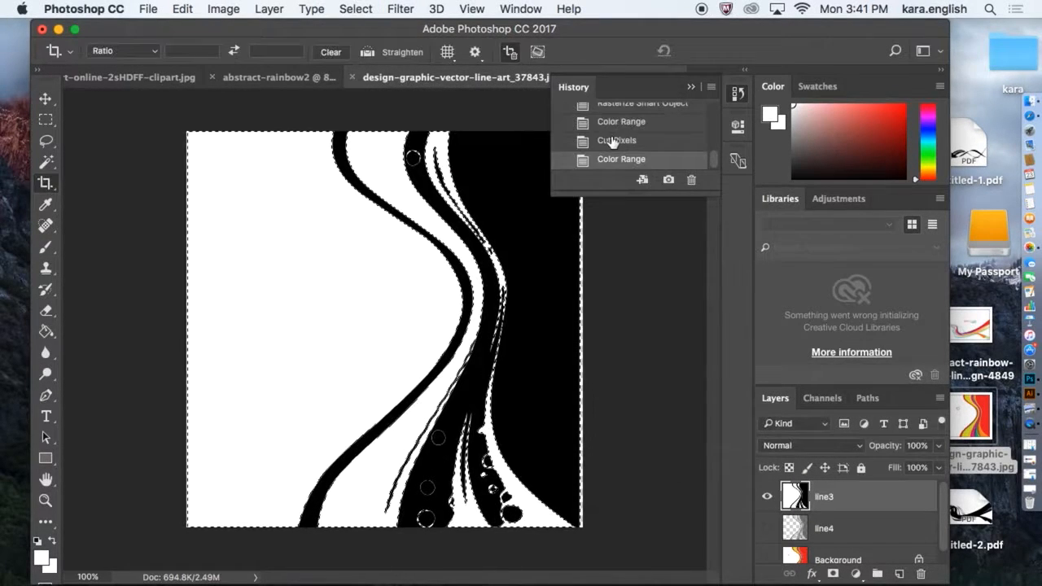
left_click(182, 9)
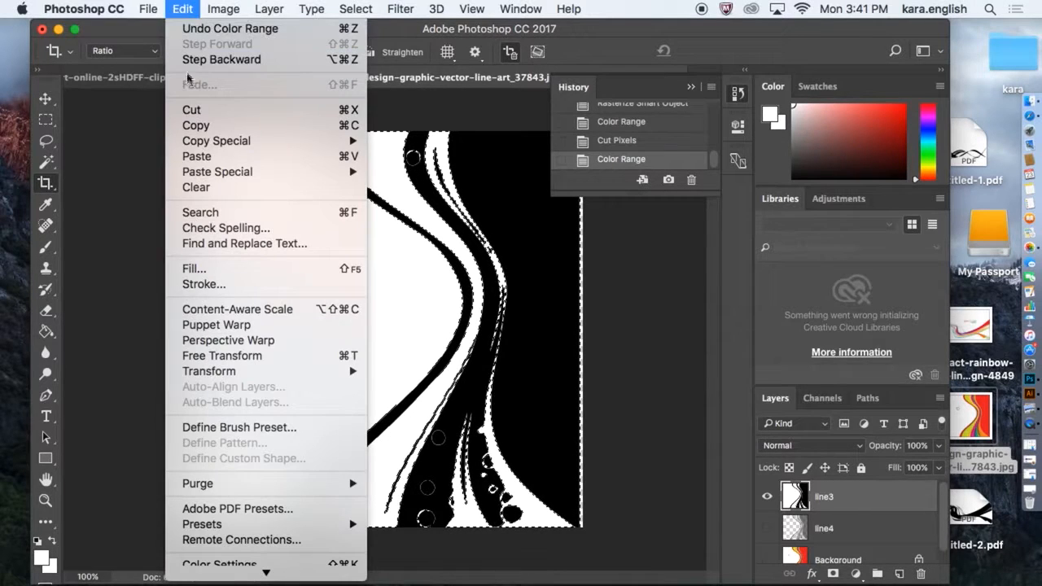
left_click(201, 108)
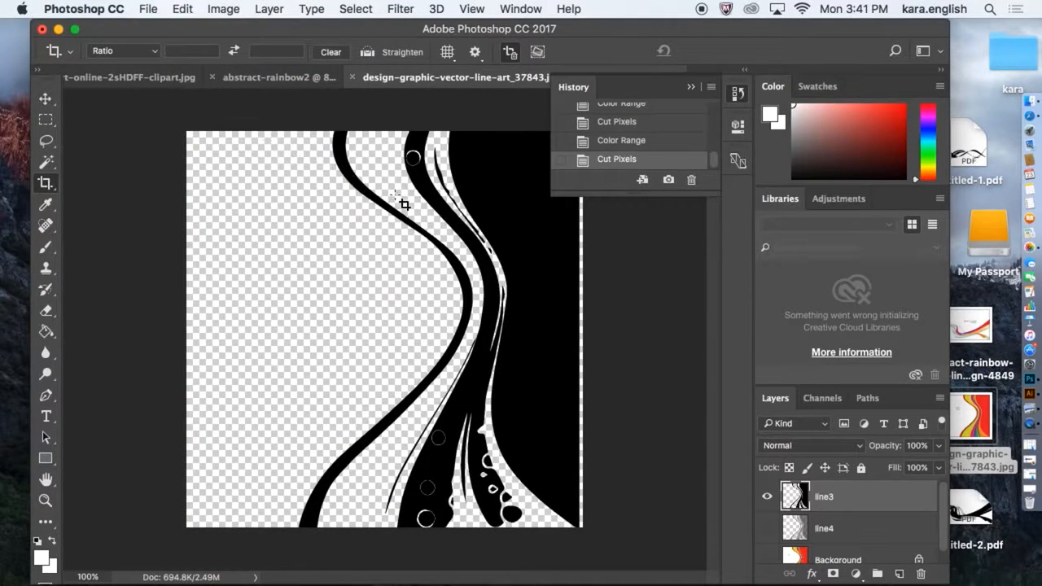
Reorder line3 beneath line4 and make the line4 and Background layers visible again.
left_click_drag(824, 503, 815, 533)
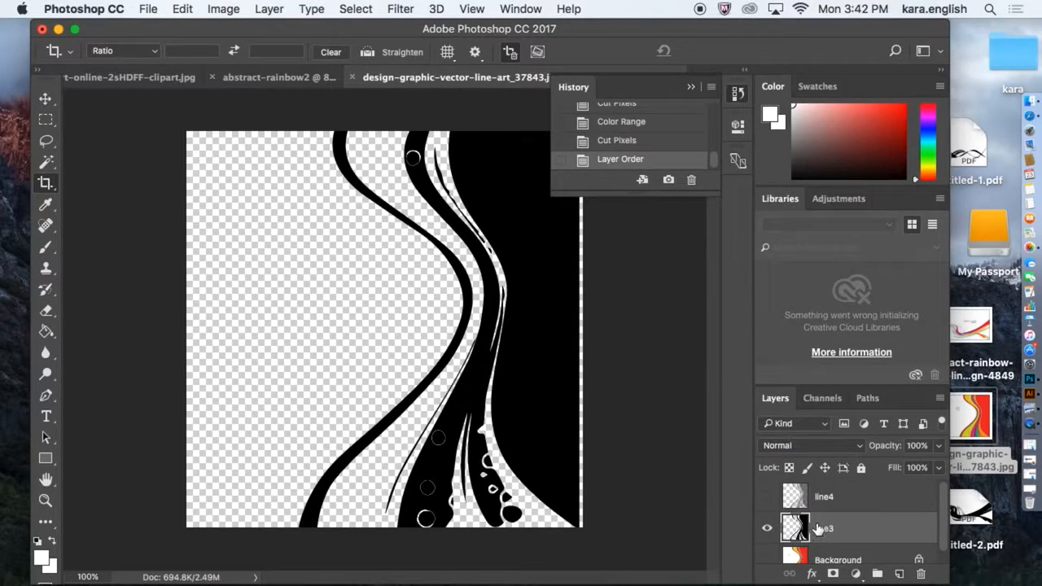
left_click(767, 496)
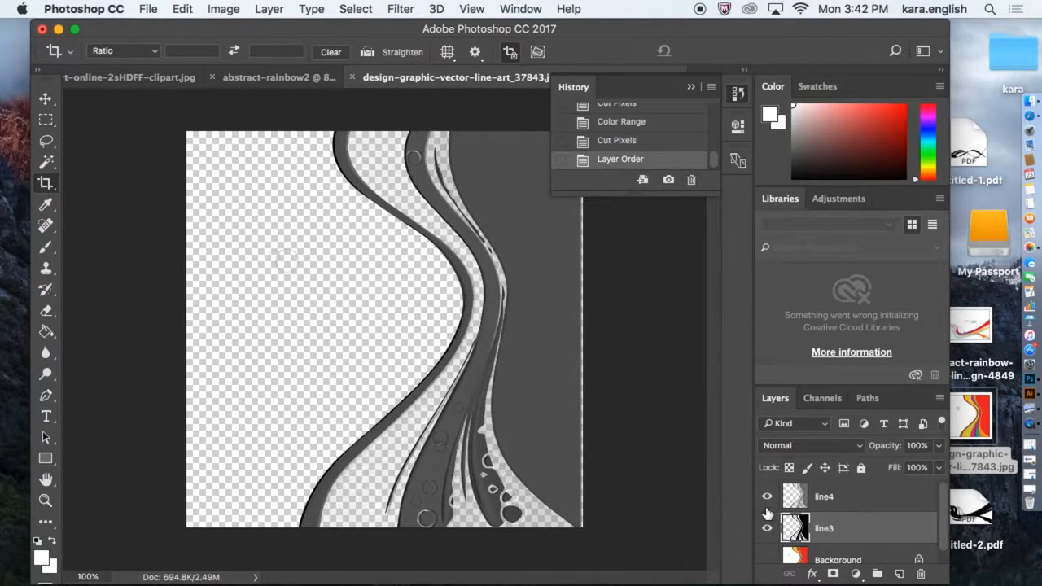
left_click_drag(945, 525, 946, 542)
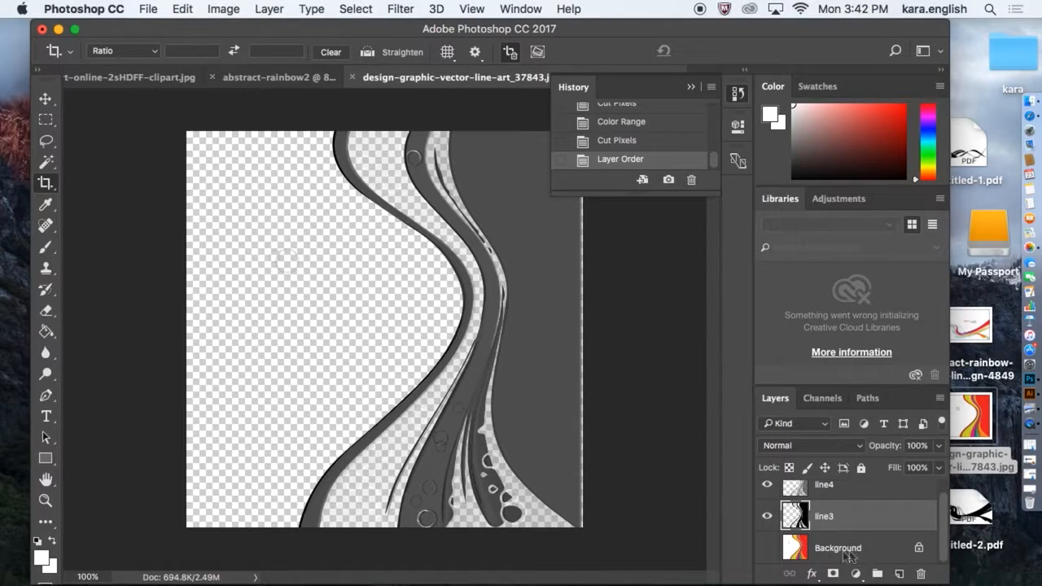
left_click(766, 553)
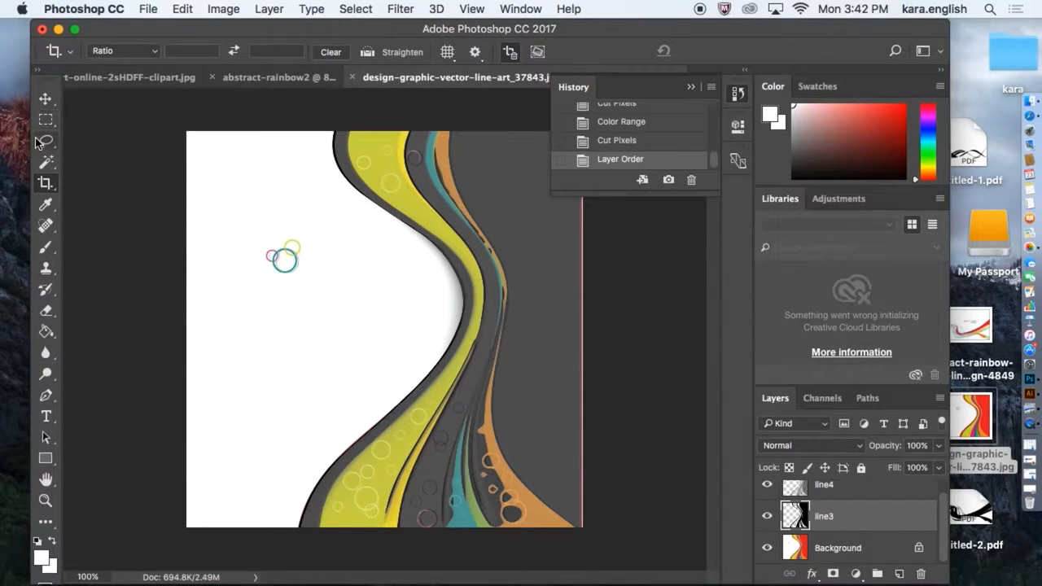
Shift the line4 layer slightly to the right with the Move tool so it is offset from the line3 artwork.
left_click(46, 99)
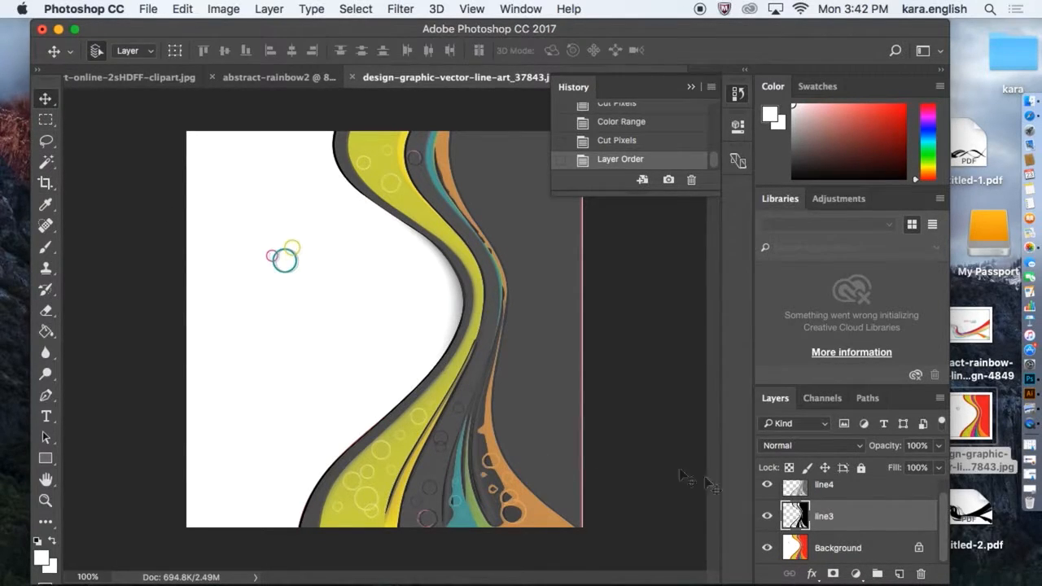
left_click_drag(848, 527, 827, 527)
mouse_move(528, 471)
left_mouse_down()
mouse_move(529, 461)
mouse_move(488, 466)
mouse_move(529, 473)
left_mouse_up()
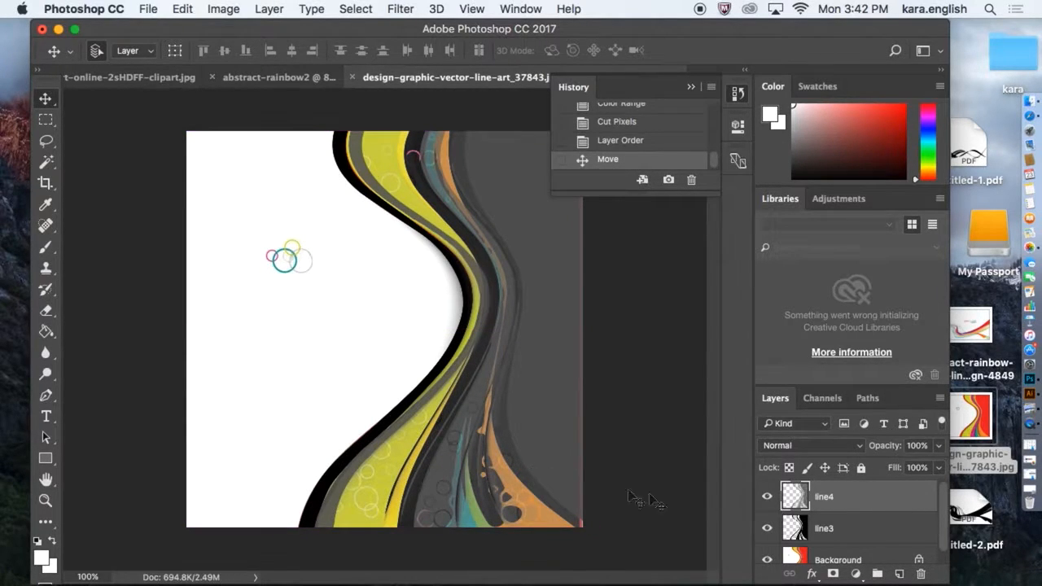
left_click(824, 529)
mouse_move(519, 440)
left_mouse_down()
mouse_move(465, 441)
mouse_move(531, 443)
left_mouse_up()
Select the white area of the Background layer with Color Range using sampled colors.
left_click(835, 560)
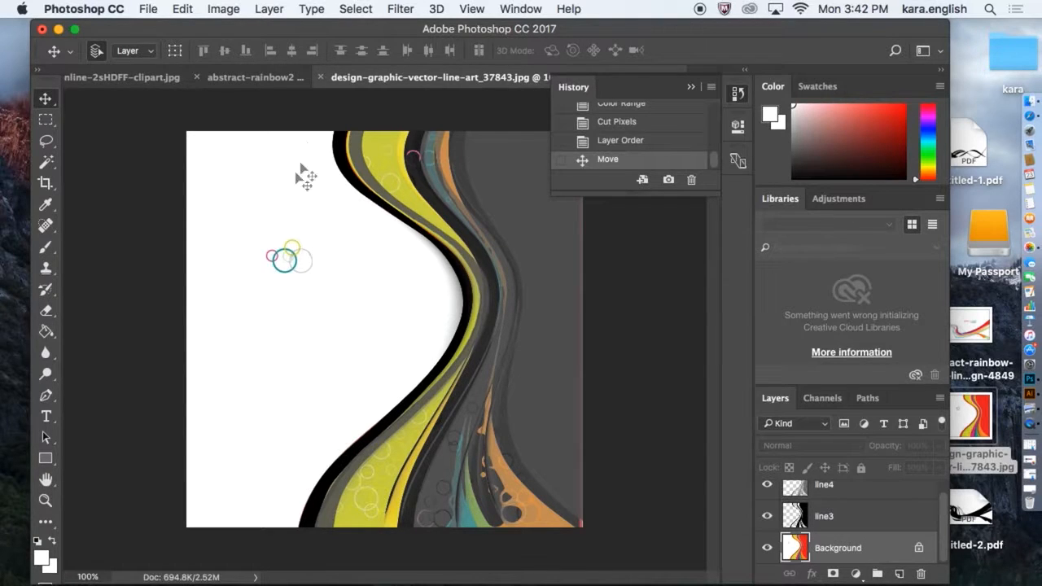
left_click(355, 9)
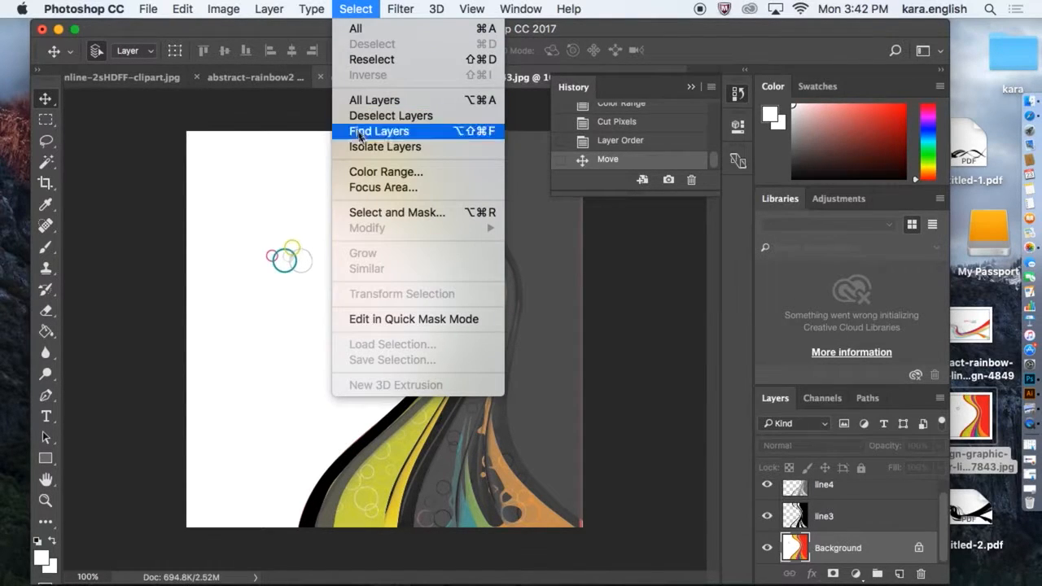
left_click(365, 170)
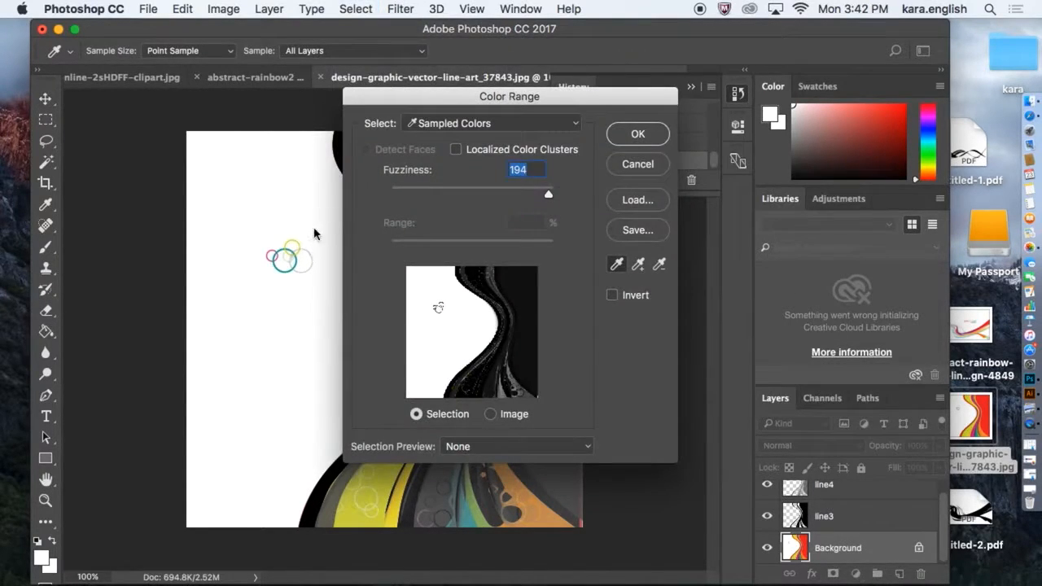
left_click(637, 133)
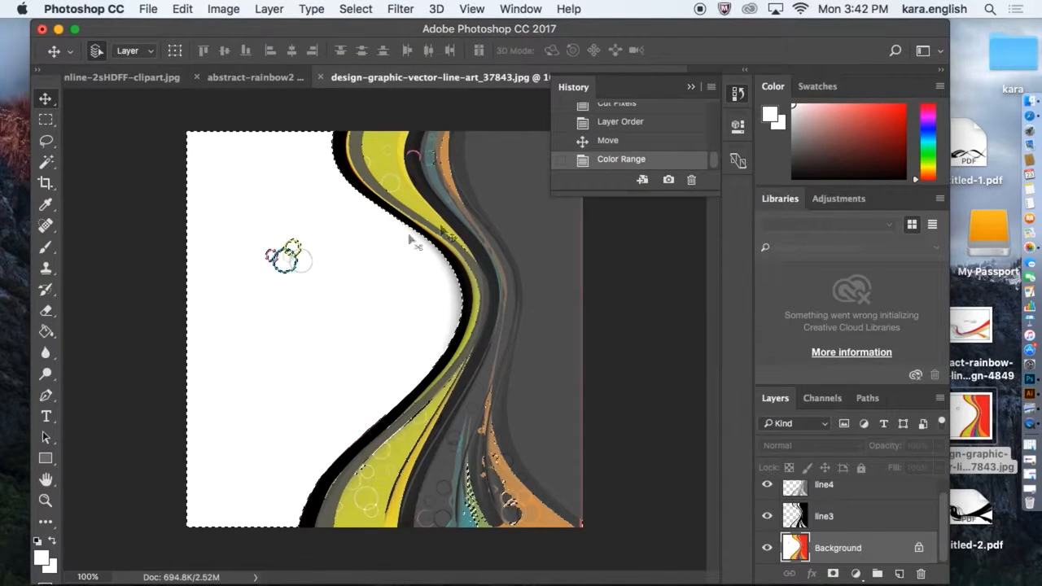
Switch to the Gradient tool and set the foreground color to pale beige ebdecf, starting from a sample of the orange stripe.
left_click(46, 332)
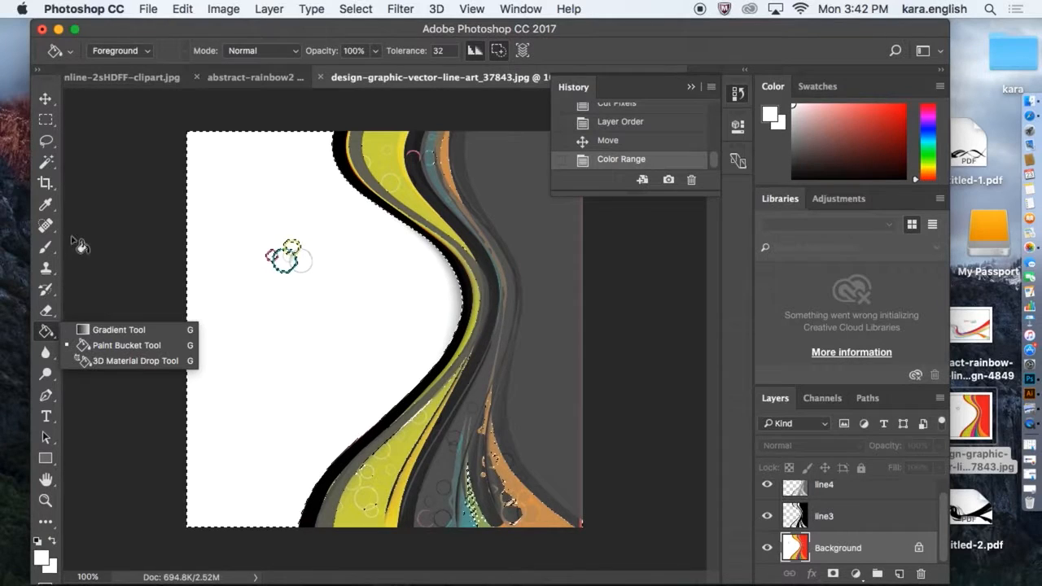
left_click(154, 335)
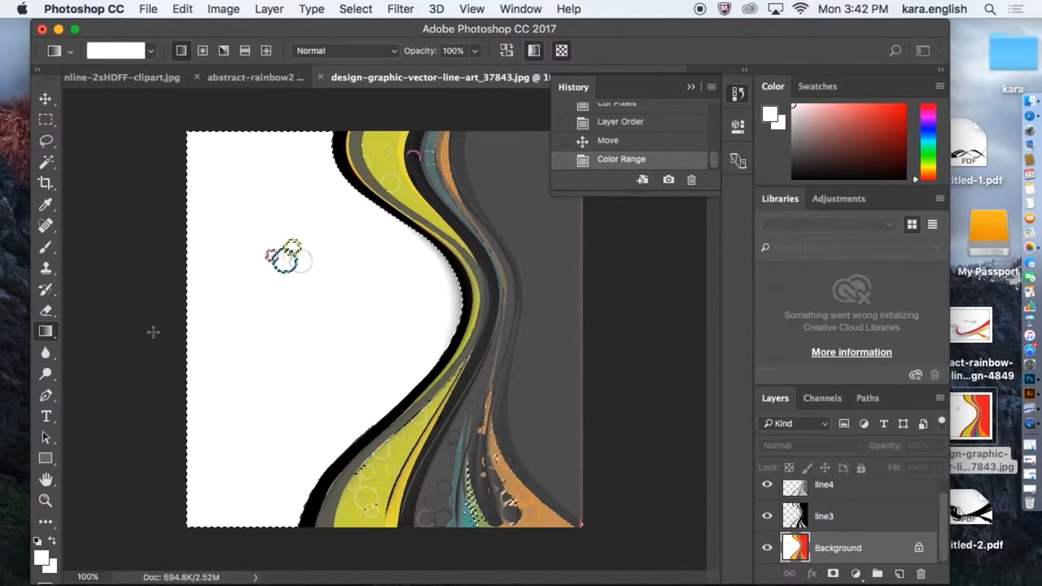
left_click(42, 557)
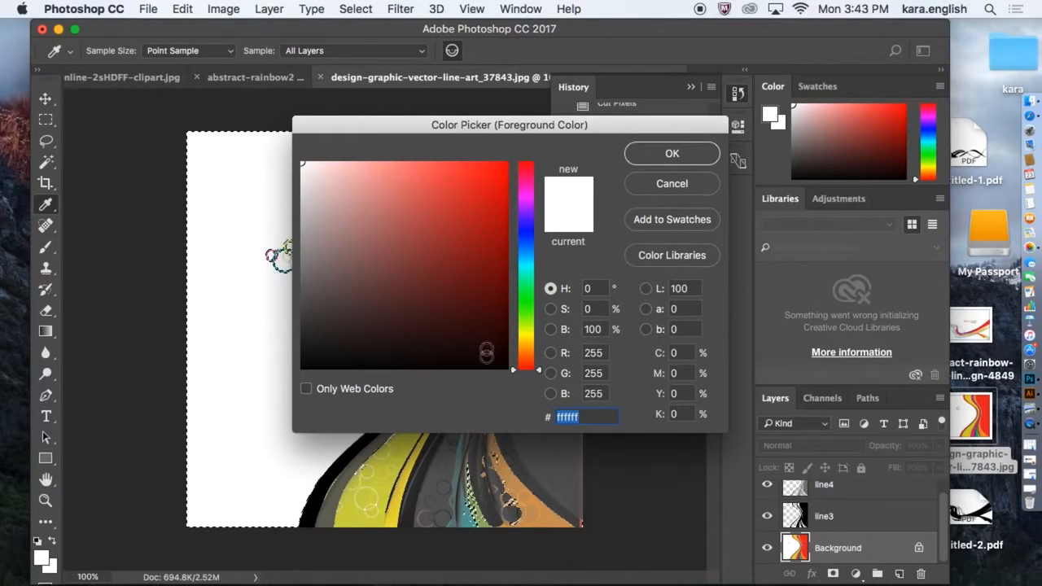
right_click(527, 498)
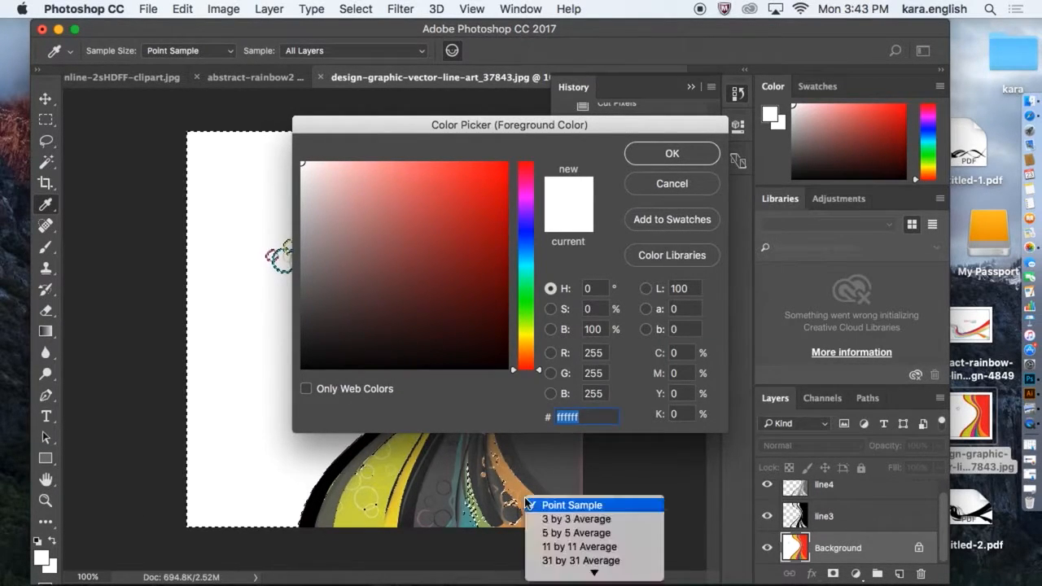
left_click(538, 505)
left_click(526, 495)
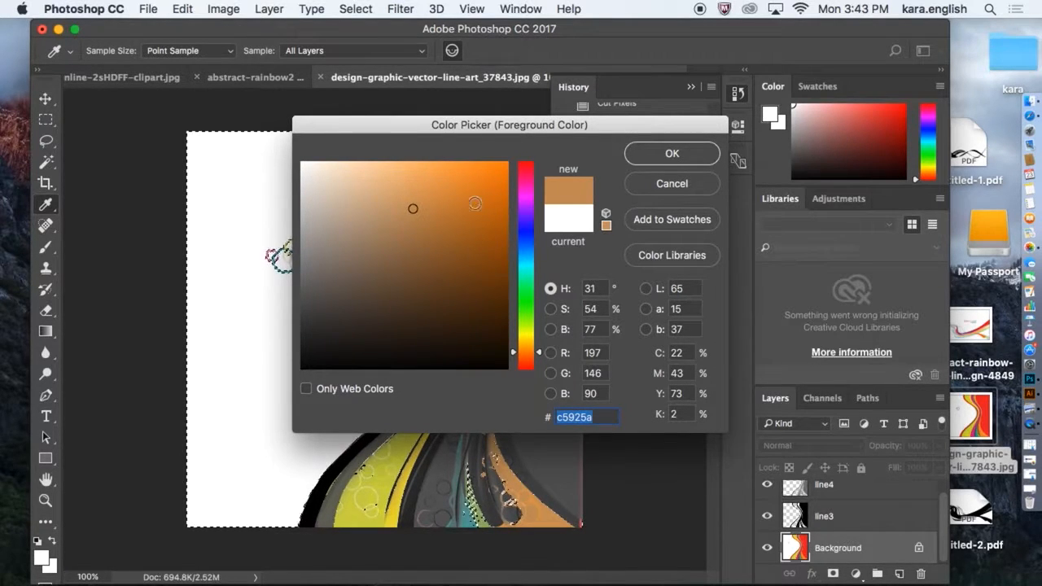
left_click_drag(414, 209, 327, 180)
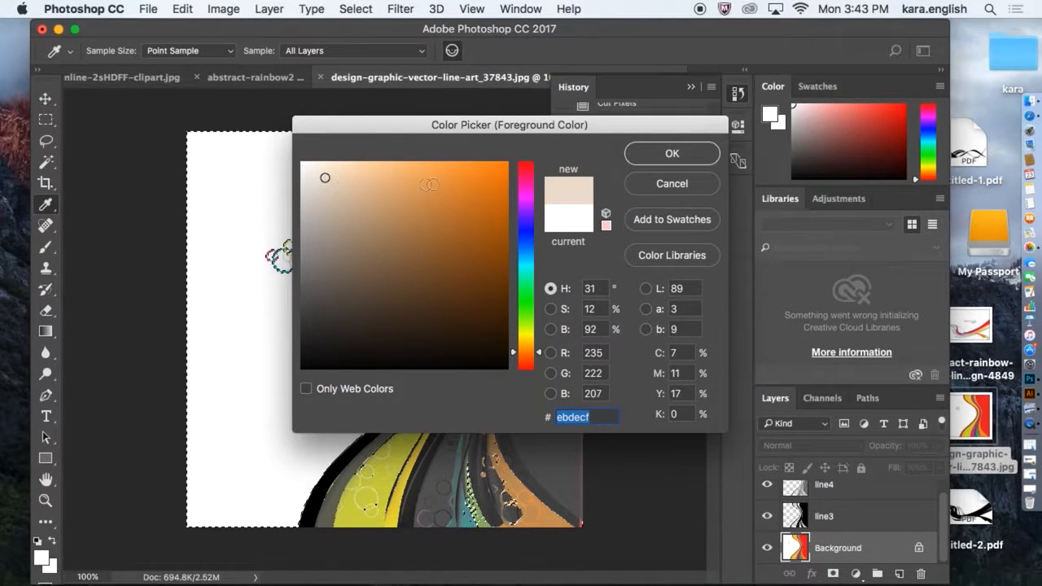
left_click(664, 156)
key("g")
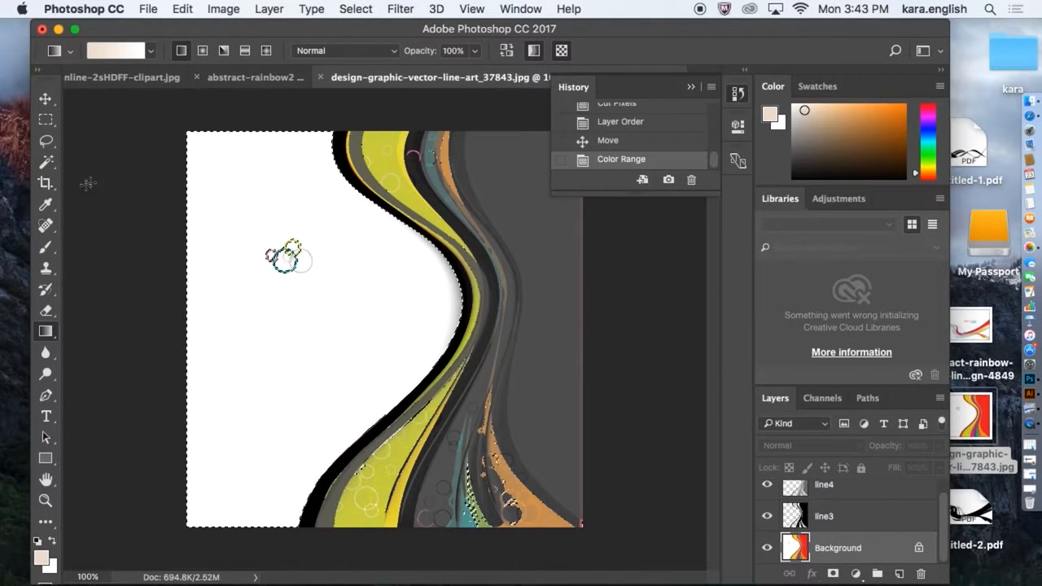
Fill the selected Background area with a linear beige-to-white gradient, redrawing it until beige at the left edge fades to white toward the curve.
left_click_drag(131, 243, 391, 329)
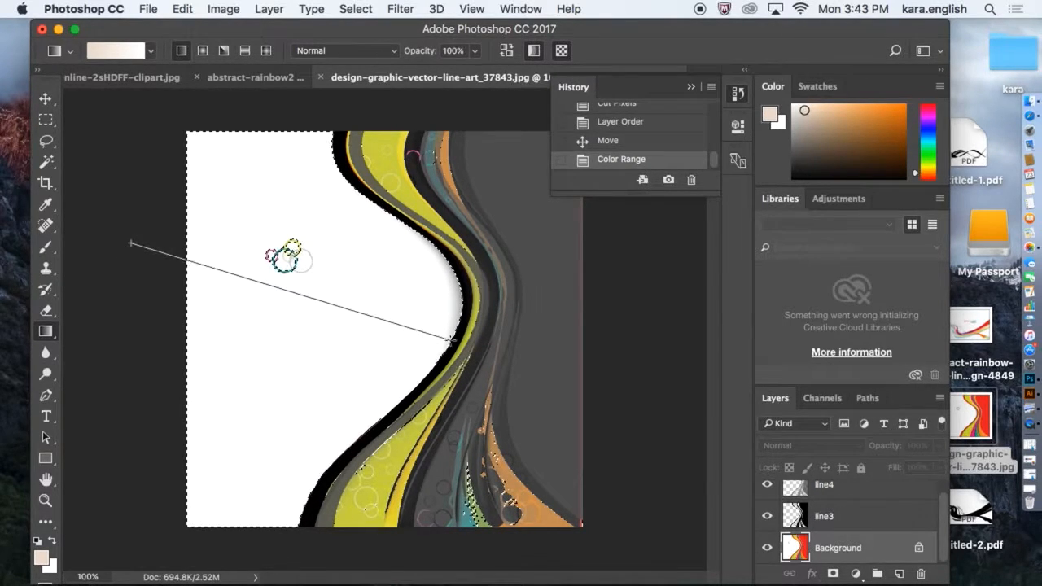
left_click_drag(452, 340, 453, 342)
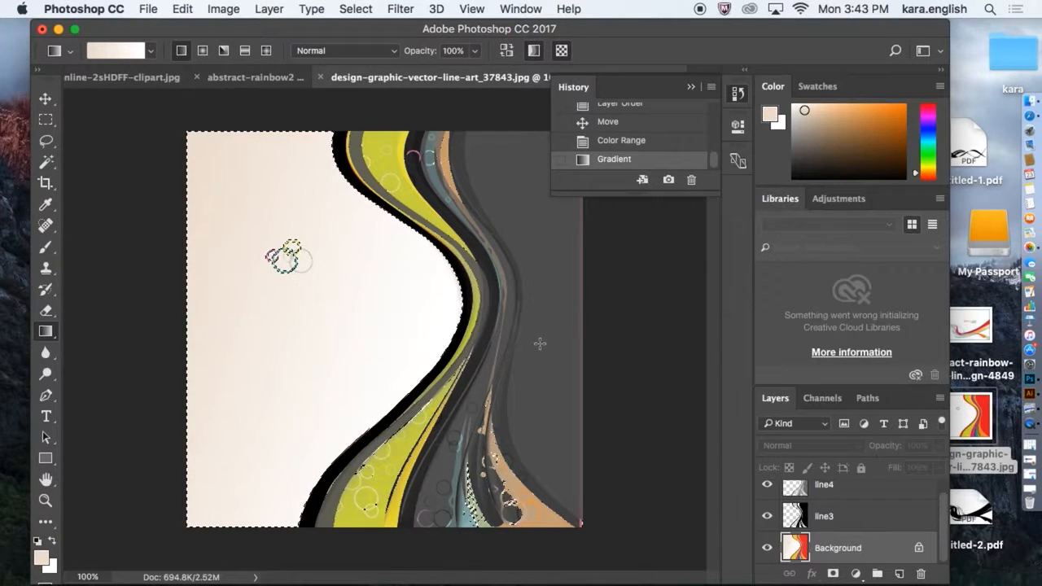
left_click_drag(419, 284, 47, 283)
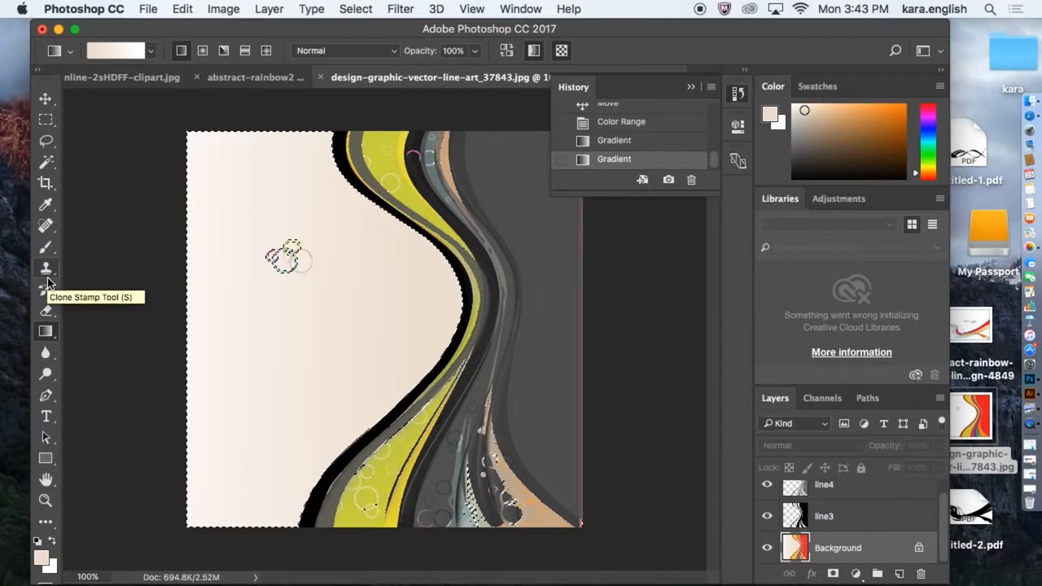
left_click_drag(366, 360, 122, 289)
left_click_drag(527, 381, 527, 383)
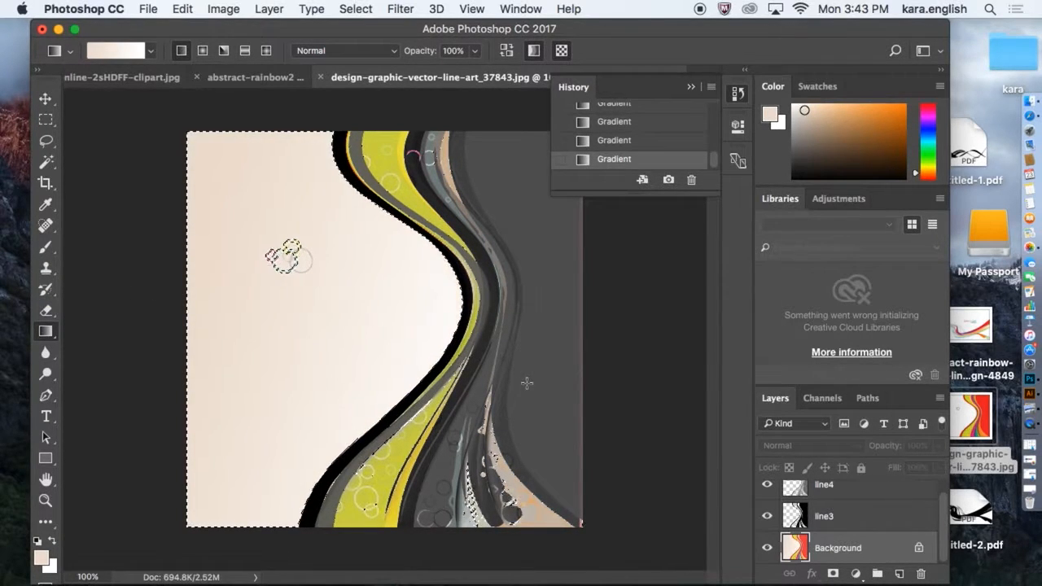
Redraw the linear gradient in the selected Background area, replacing it with a radial gradient from beige near the curve to white at the left edge.
left_click_drag(303, 96, 318, 577)
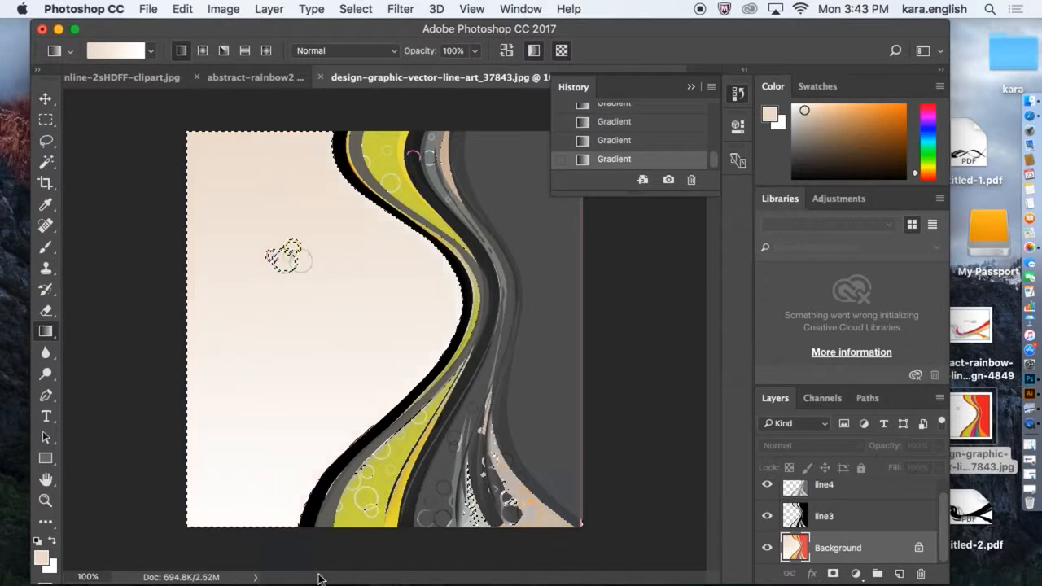
left_click_drag(410, 166, 409, 167)
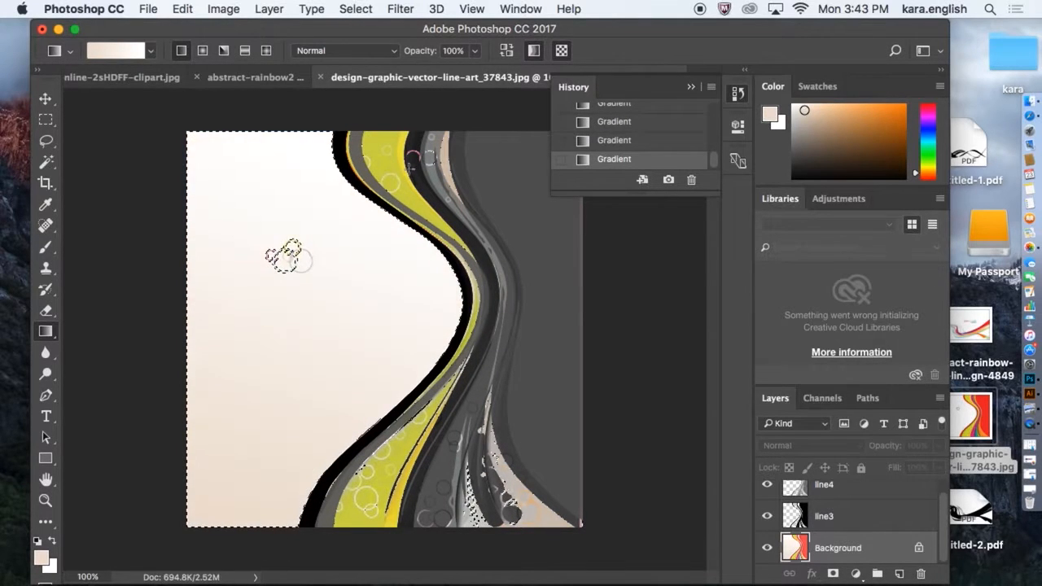
left_click(203, 51)
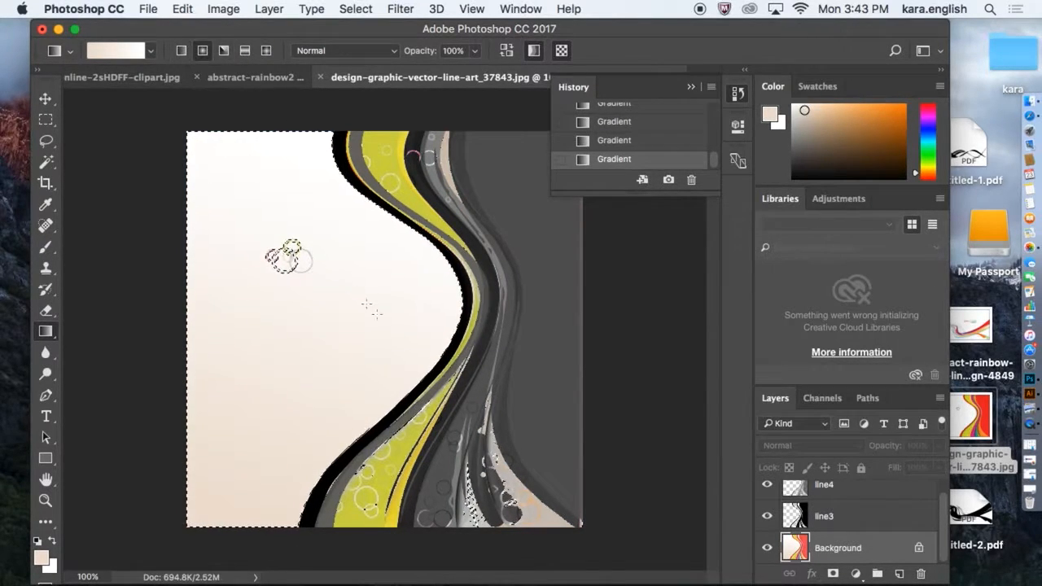
left_click_drag(423, 328, 128, 271)
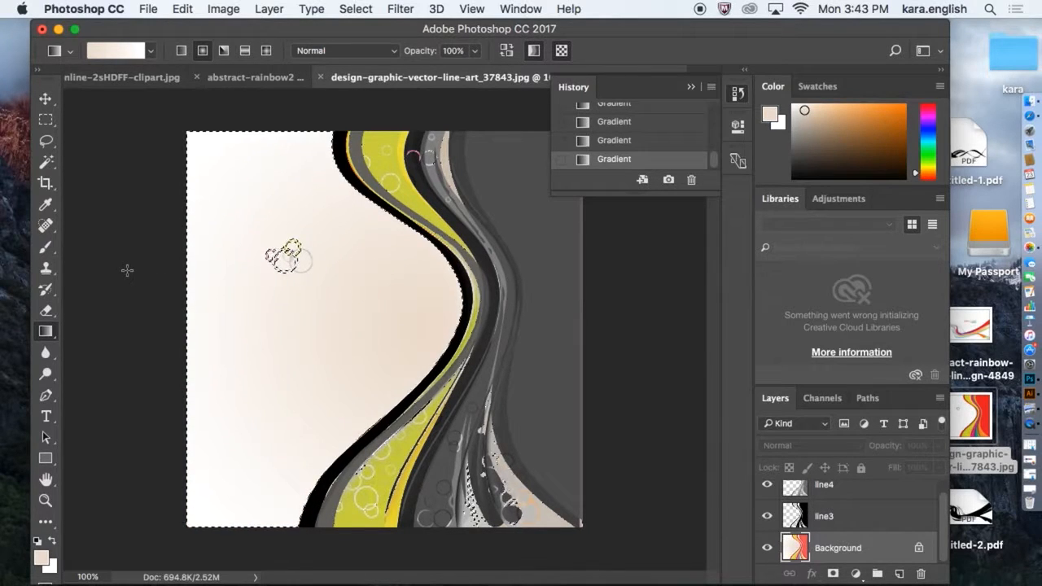
Try an angle gradient from near the curve toward the left edge of the Background selection and undo it.
left_click(224, 50)
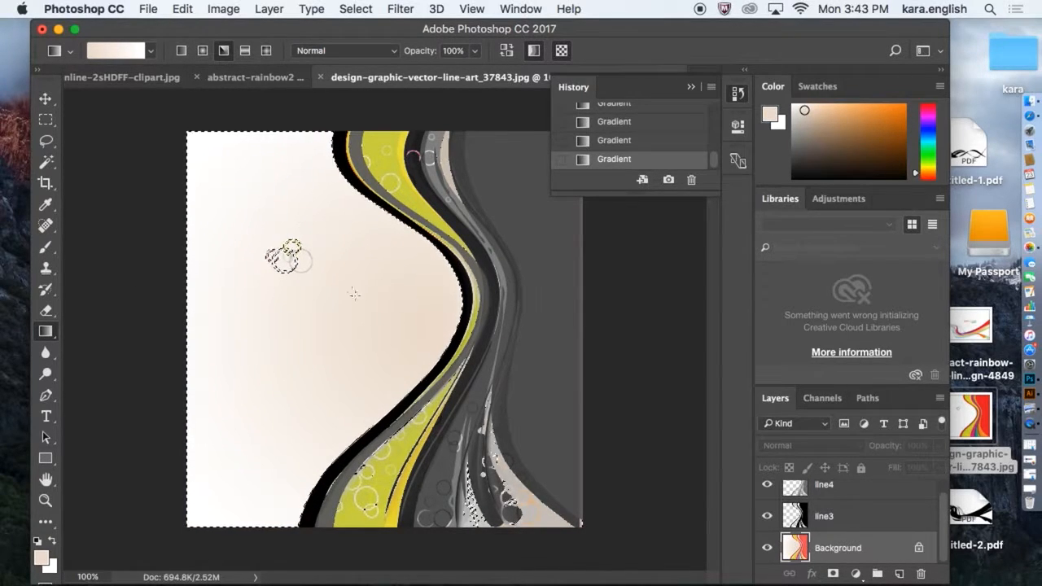
left_click_drag(383, 309, 382, 309)
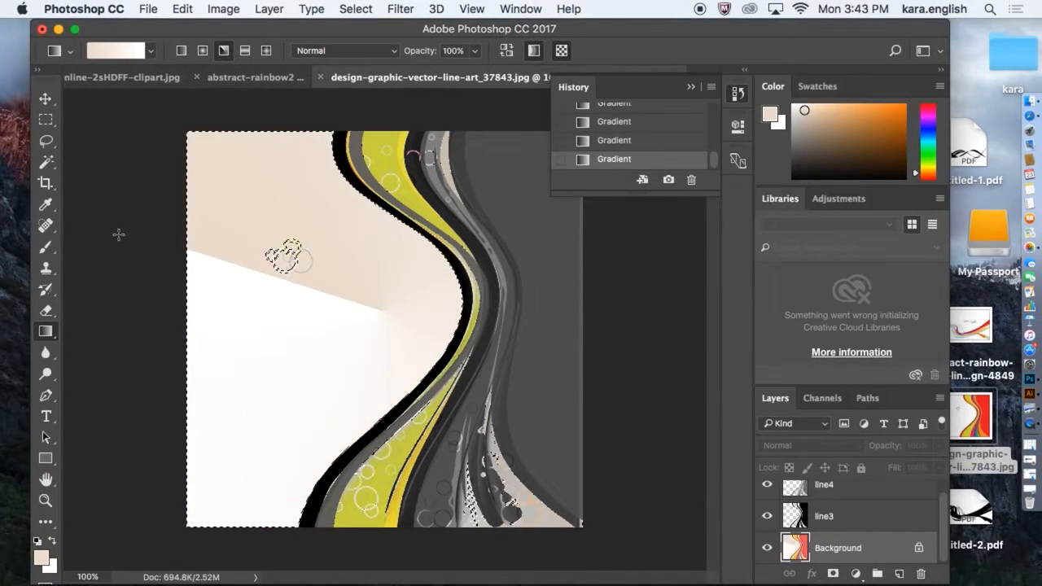
left_click(183, 9)
left_click(223, 30)
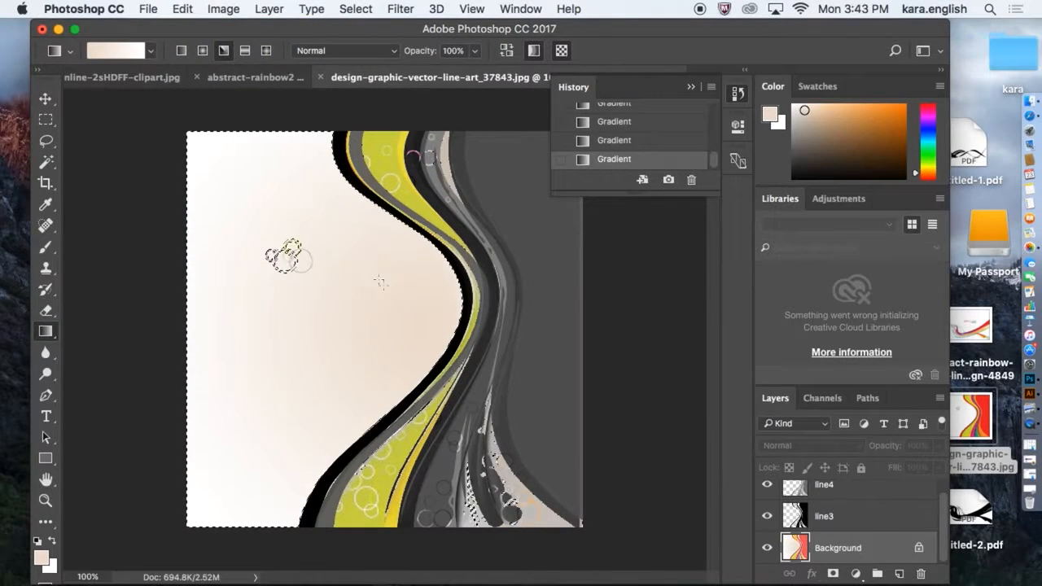
Try a reflected gradient and a diamond gradient in the selected Background area, undoing each one.
left_click(245, 50)
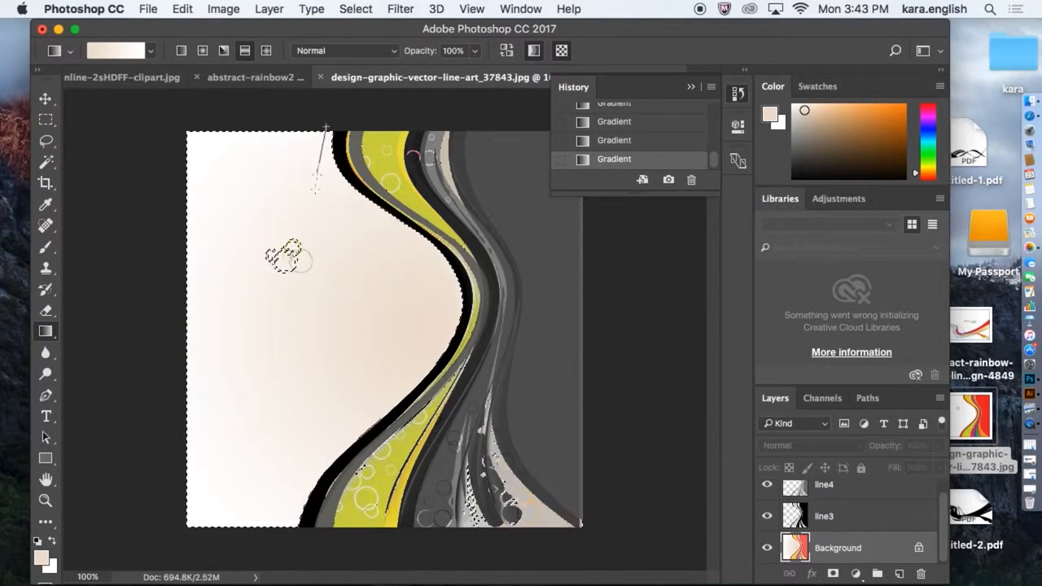
left_click_drag(326, 133, 309, 393)
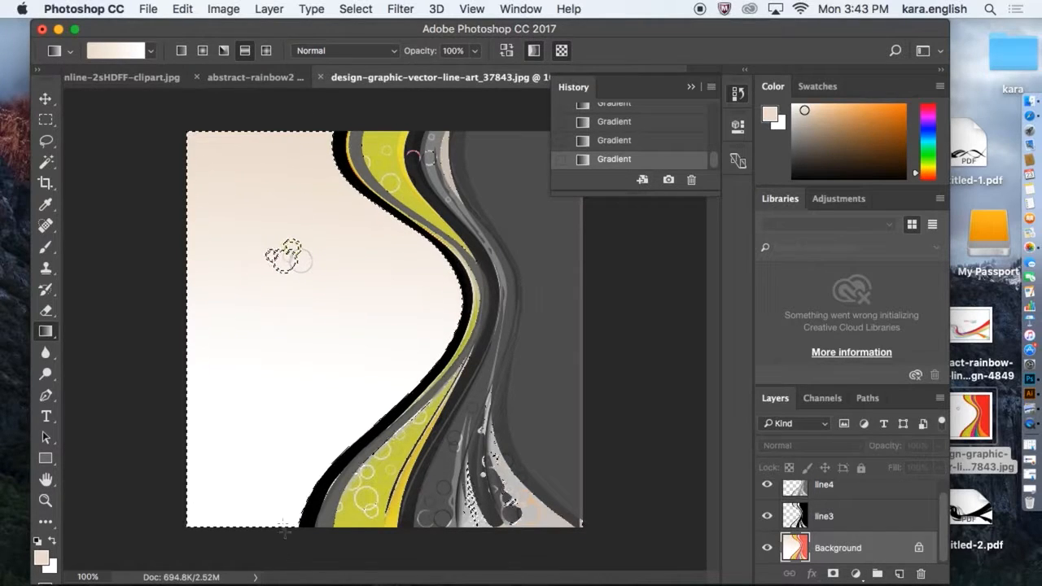
left_click(174, 12)
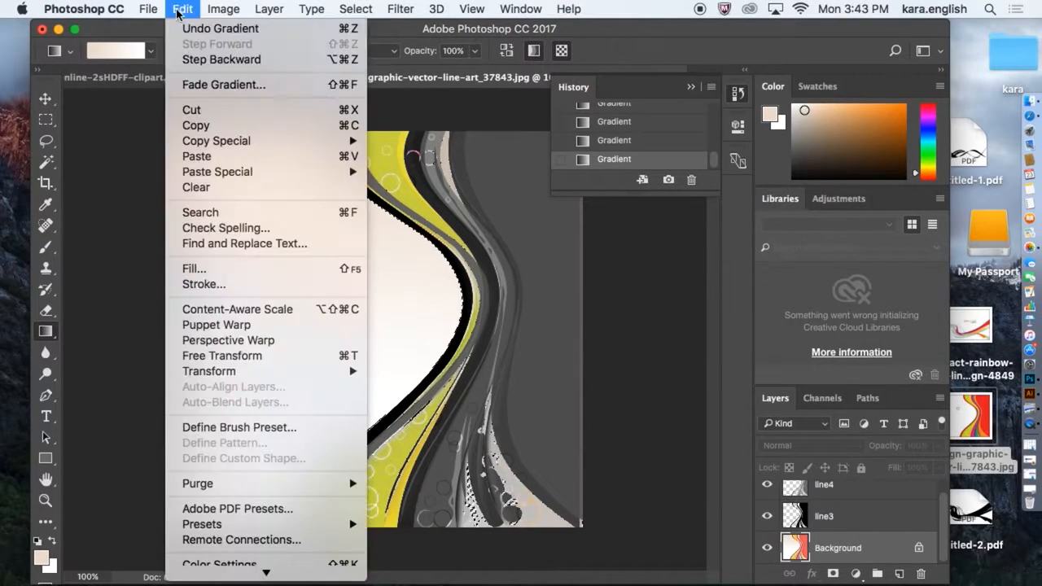
key("Escape")
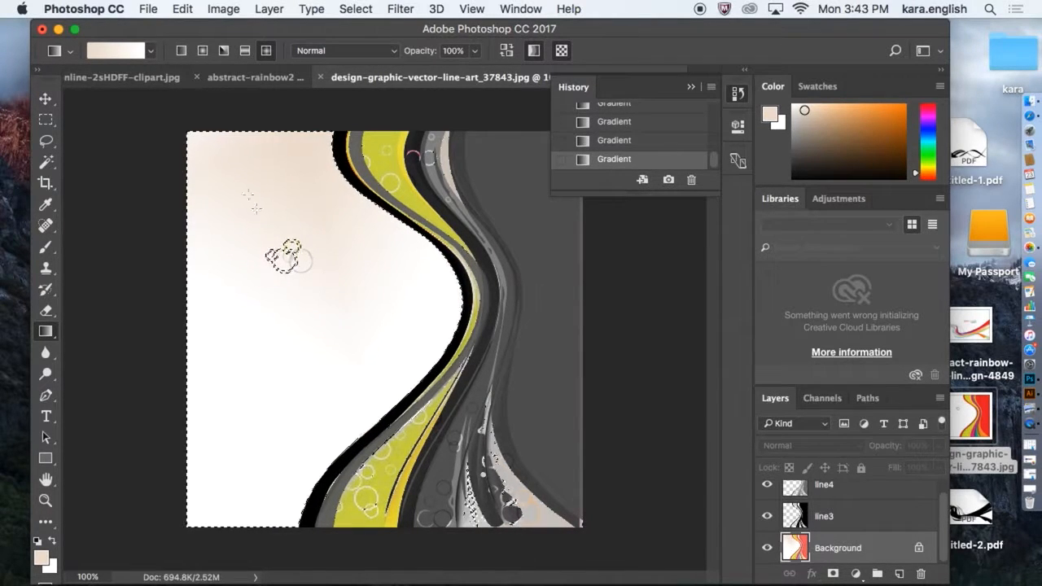
left_click(190, 9)
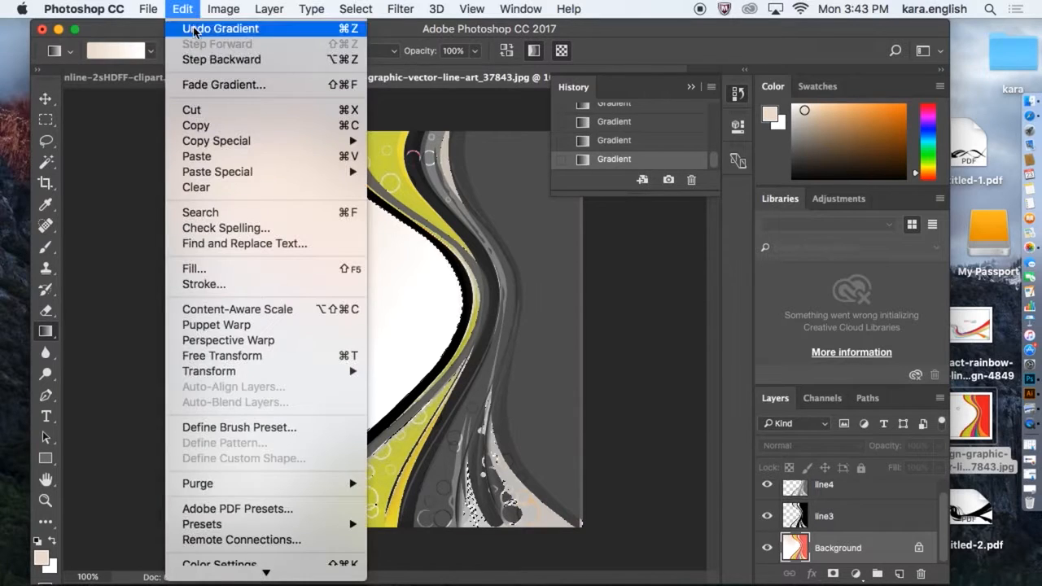
left_click(195, 34)
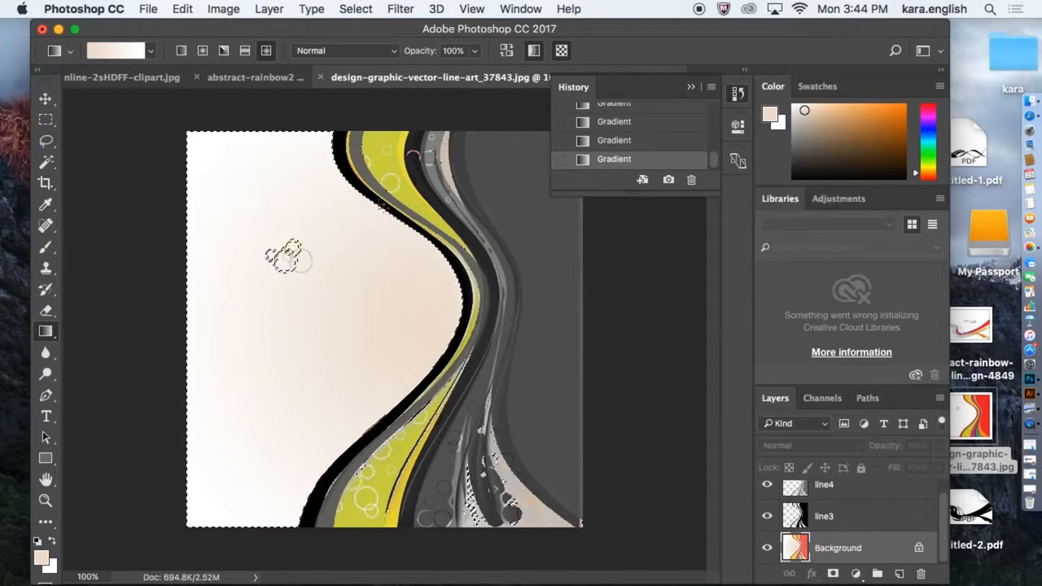
Deselect the gradient-filled area of the Background layer.
left_click_drag(941, 524, 958, 508)
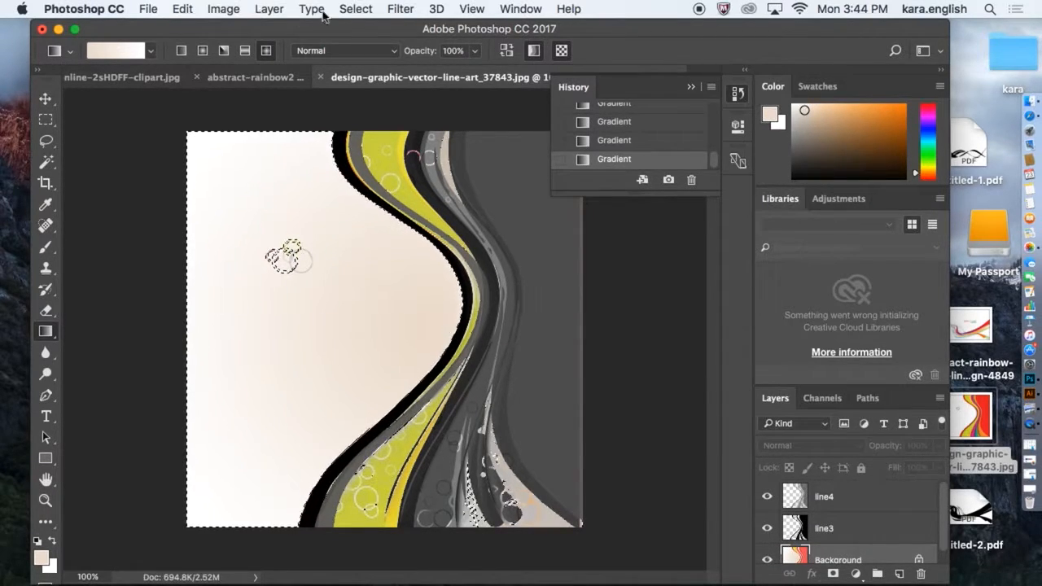
left_click(355, 9)
left_click(370, 44)
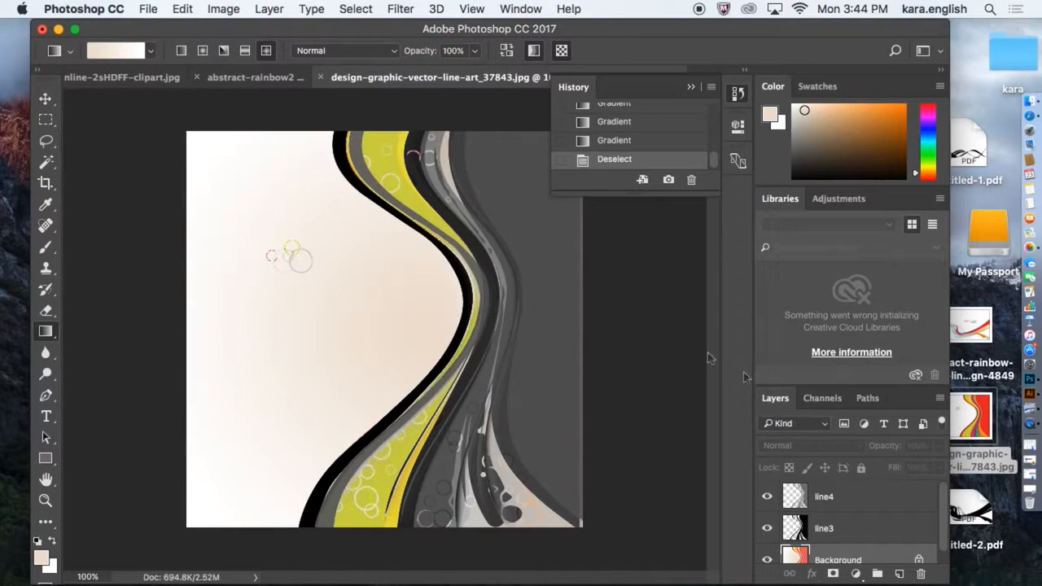
Check the line3 layer by toggling its visibility, and set its opacity to 64% after trying values between 0% and 100%.
left_click(911, 509)
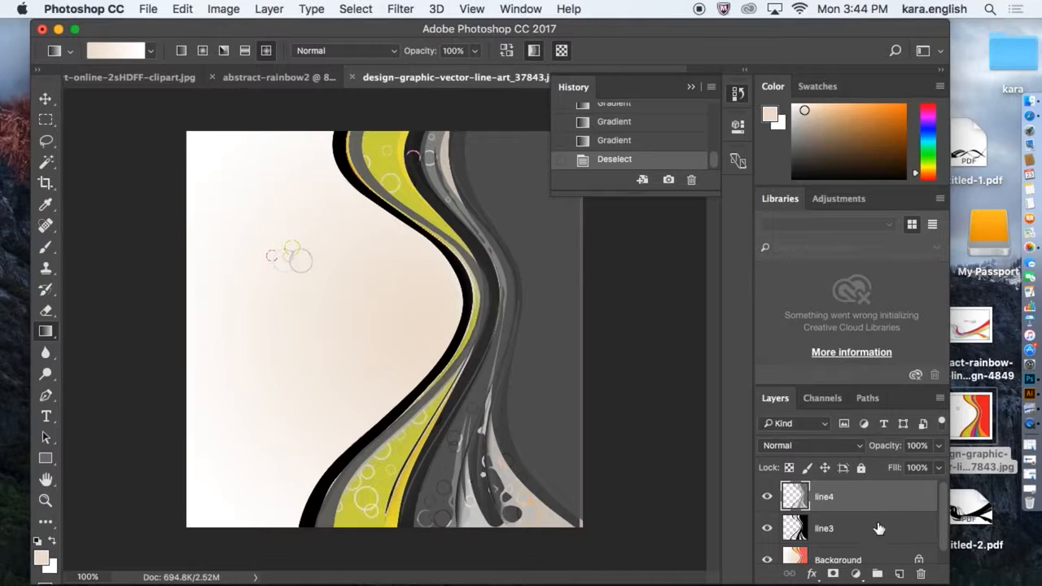
left_click(879, 528)
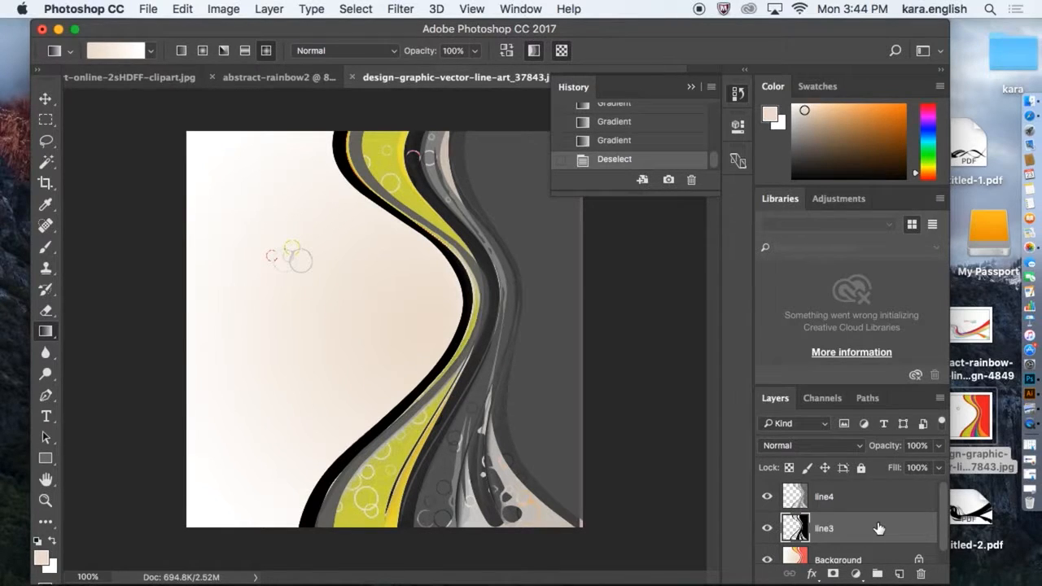
left_click(769, 530)
left_click(768, 529)
left_click(938, 447)
left_click_drag(936, 465, 914, 466)
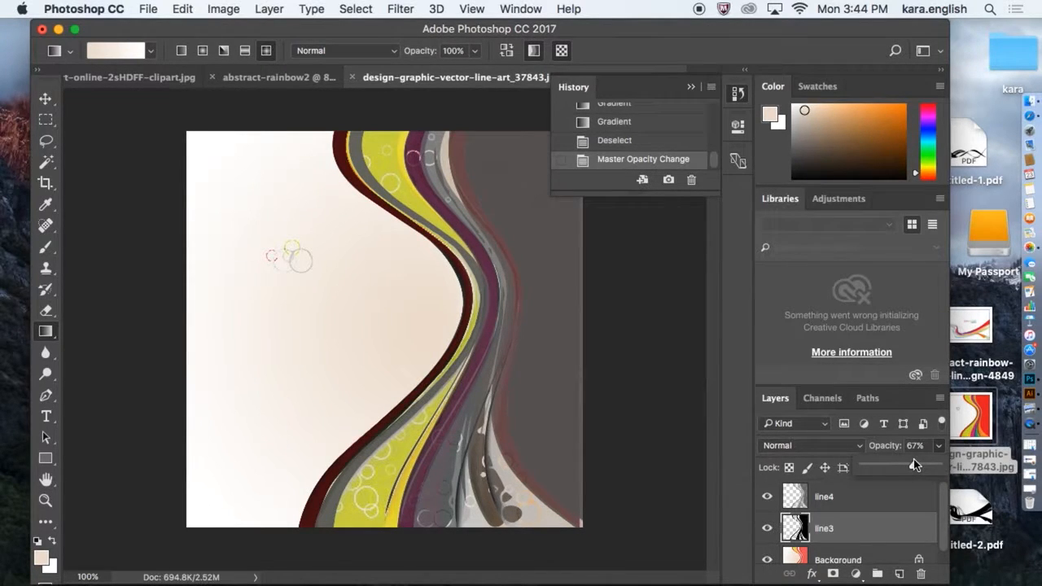
left_click_drag(926, 459, 852, 451)
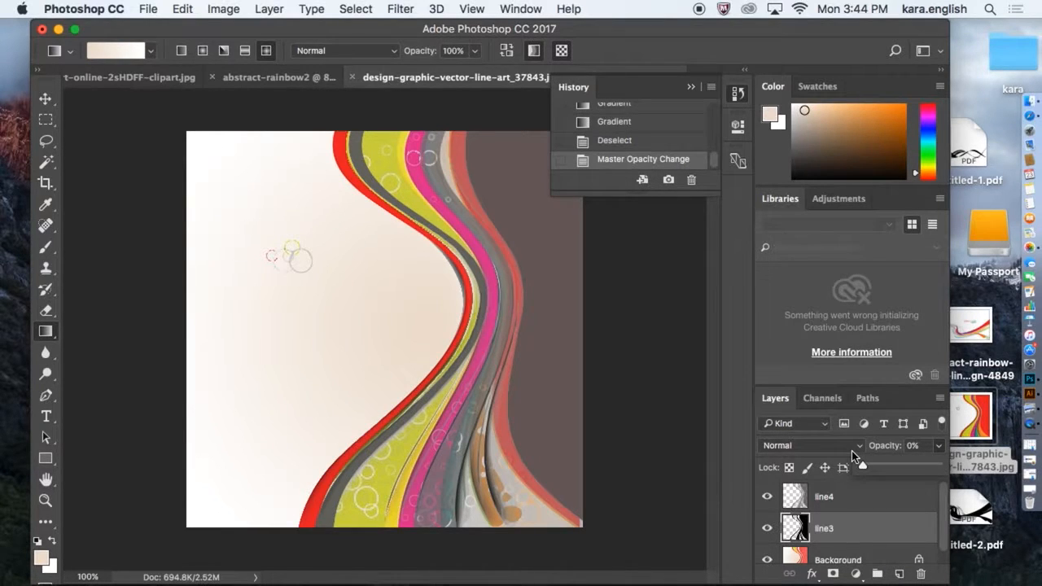
left_click_drag(862, 467, 902, 472)
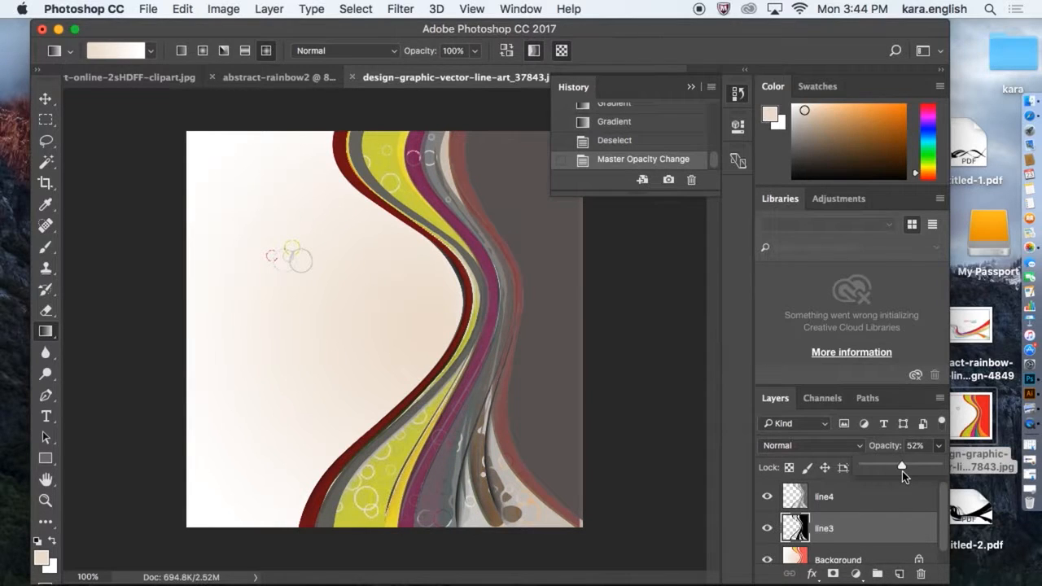
left_click_drag(906, 465, 948, 473)
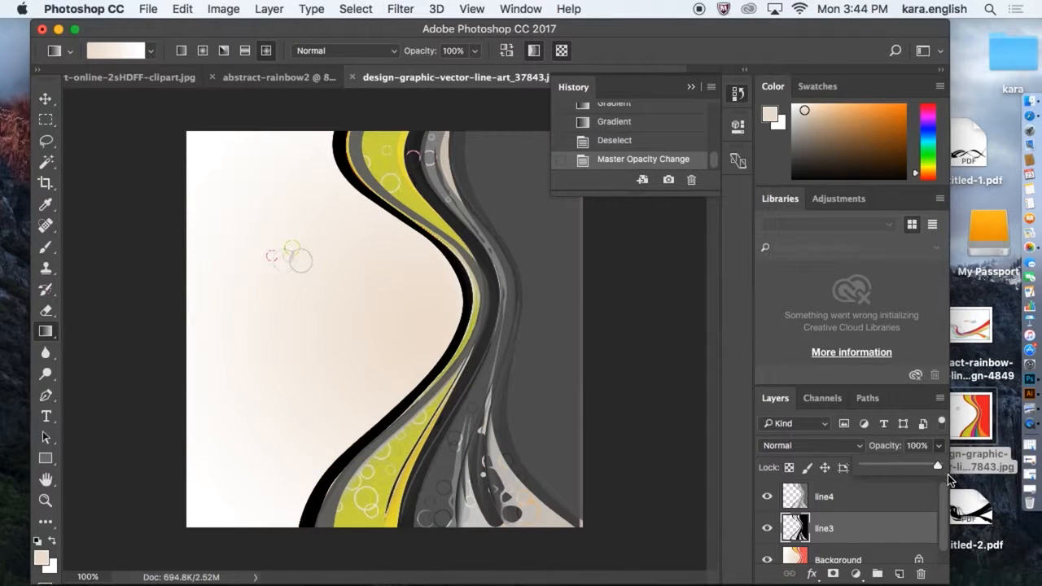
left_click_drag(926, 472, 912, 469)
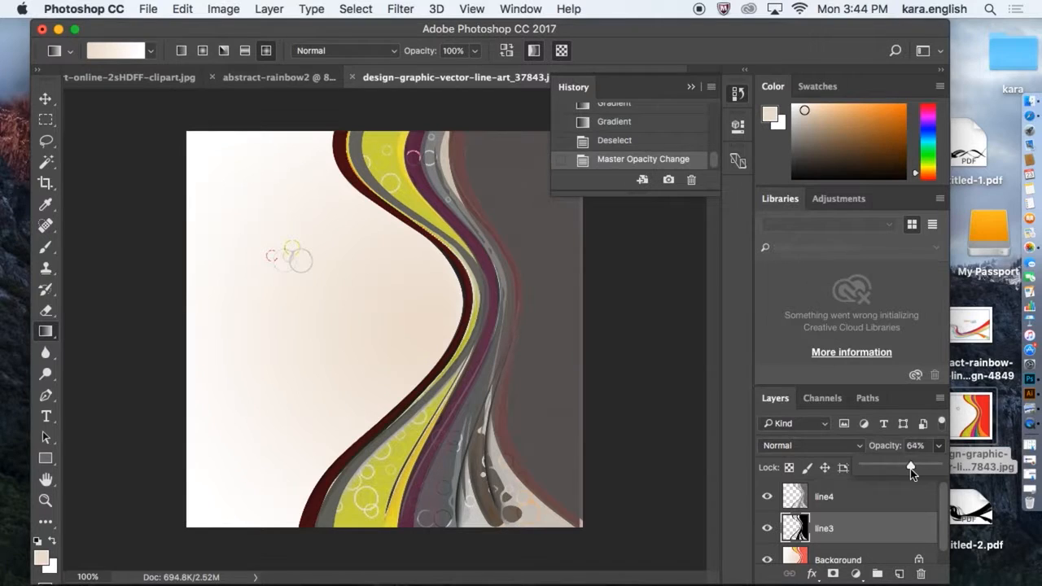
Set the opacity of the line4 layer to 63%.
left_click(916, 500)
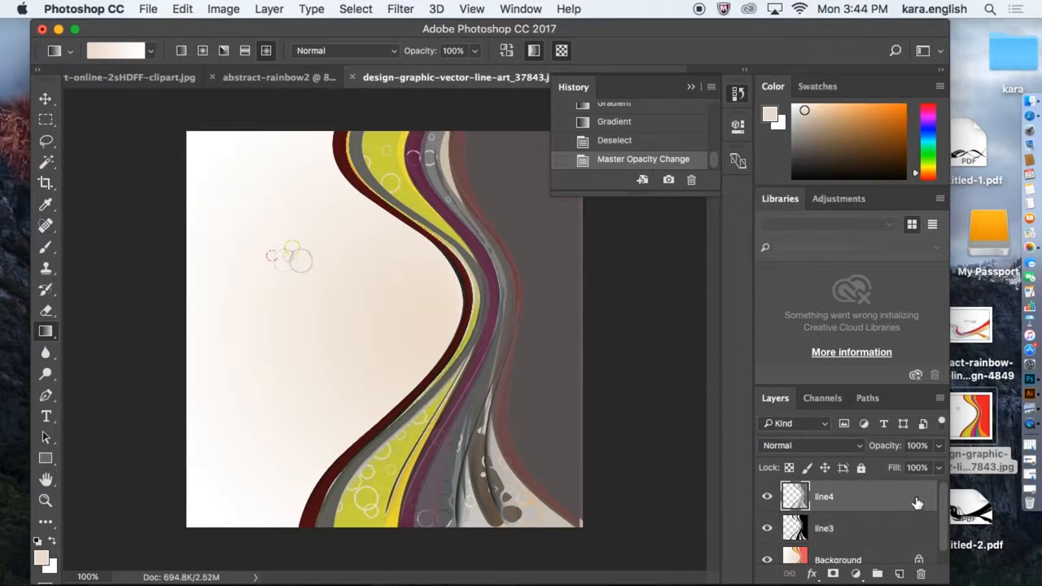
left_click(939, 446)
left_click_drag(945, 468, 910, 468)
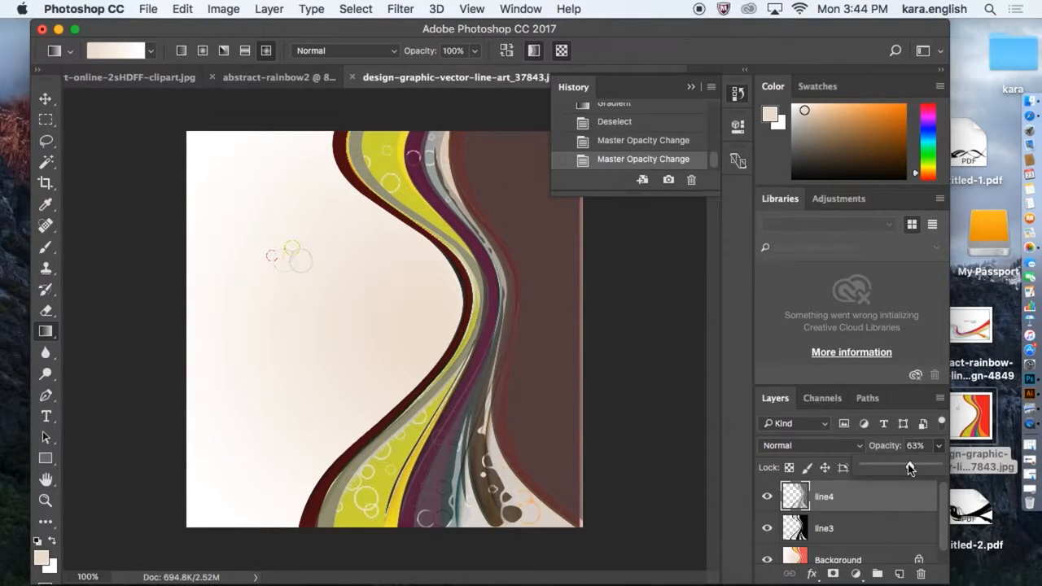
Apply Color Balance to the Background layer's midtones with color levels +32, -70 and -7, keeping Preserve Luminosity on.
left_click(889, 551)
left_click(887, 552)
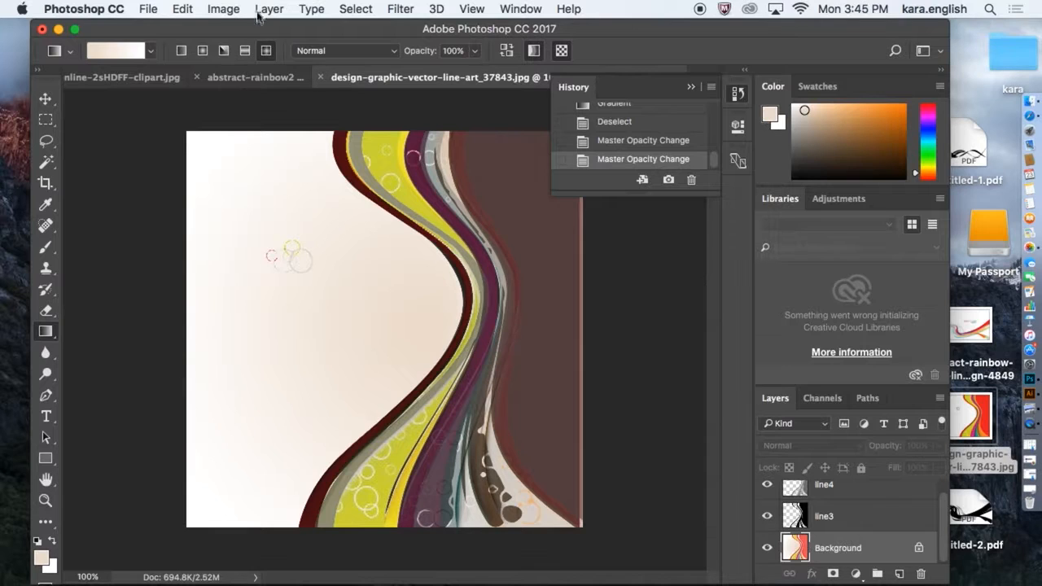
left_click(223, 9)
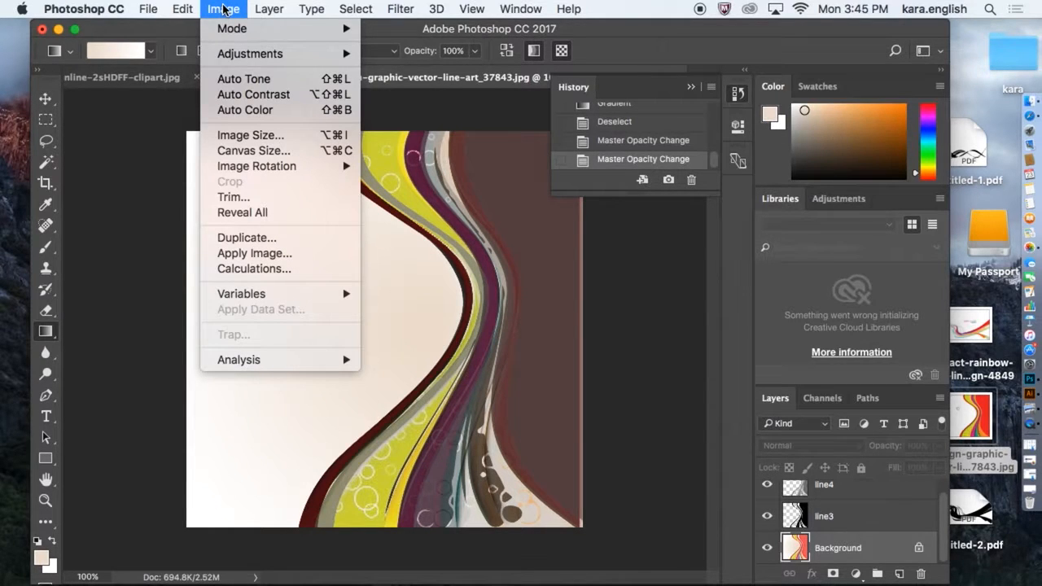
mouse_move(222, 54)
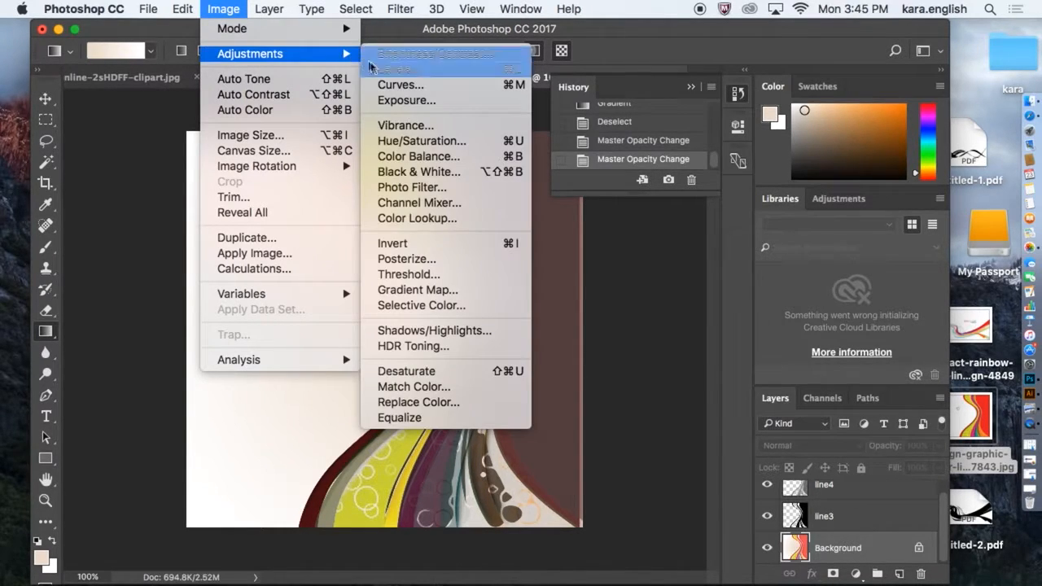
left_click(399, 157)
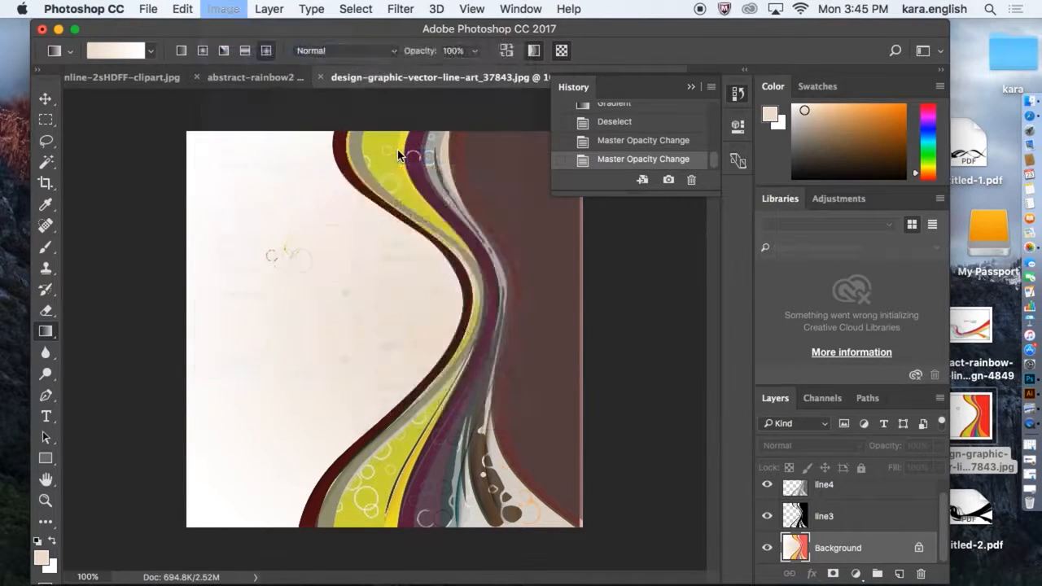
left_click_drag(468, 176, 567, 159)
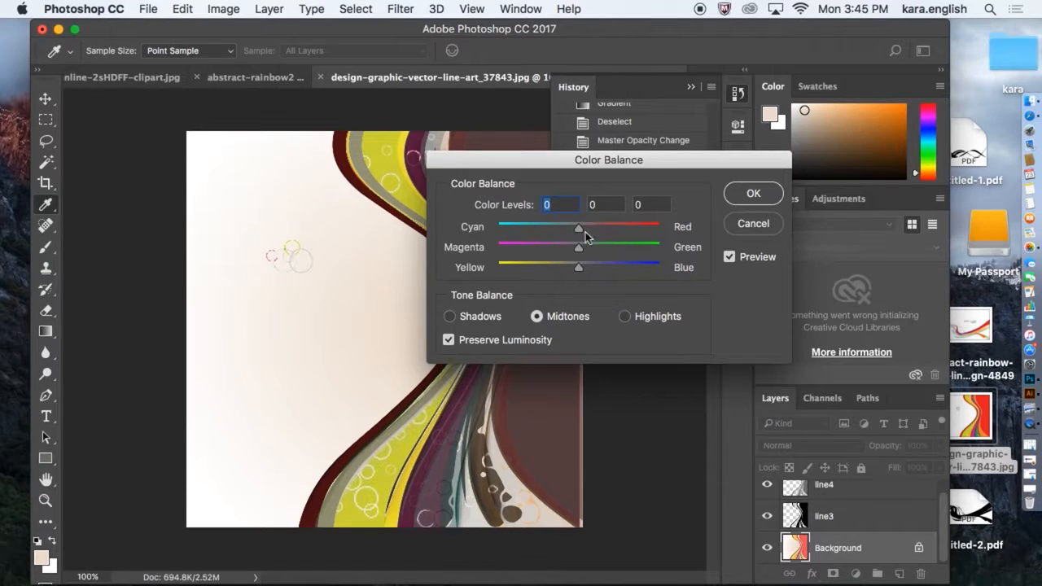
left_click_drag(616, 231, 579, 229)
left_click_drag(581, 270, 605, 226)
left_click_drag(589, 163, 689, 100)
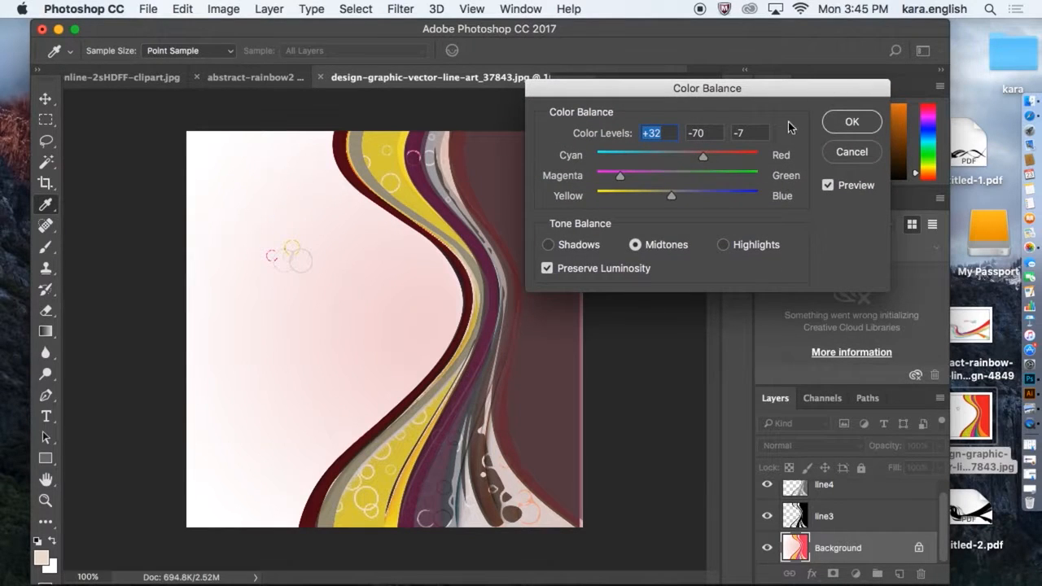
left_click(851, 121)
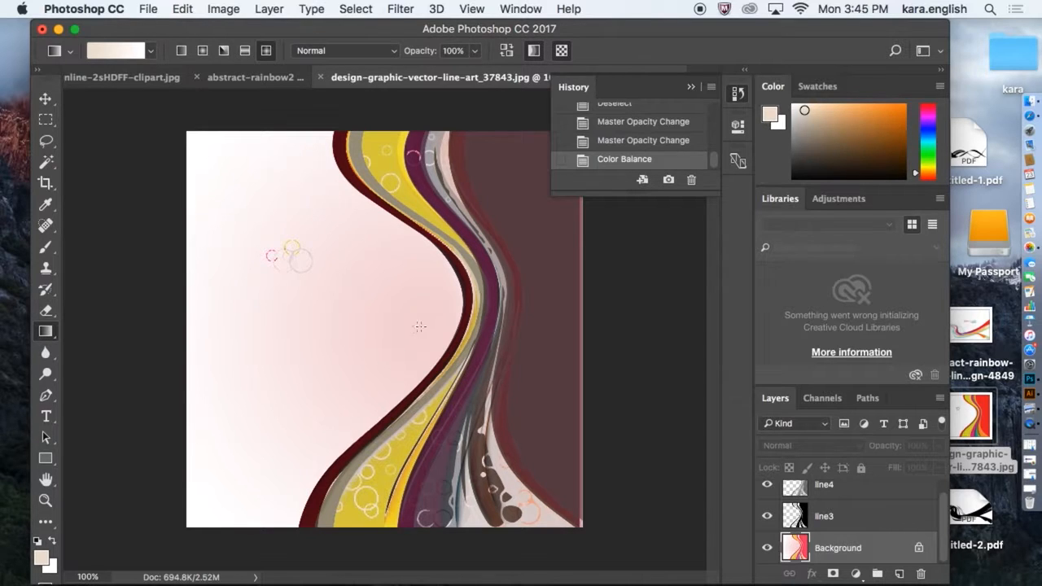
Duplicate the line4 layer within the same document, keeping the suggested name line4 copy.
right_click(854, 493)
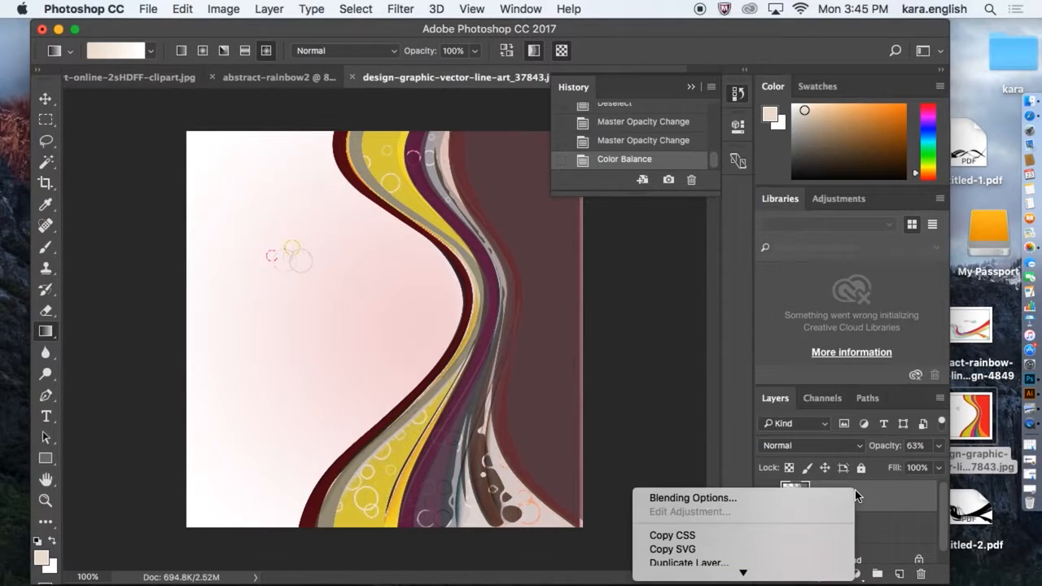
left_click(951, 550)
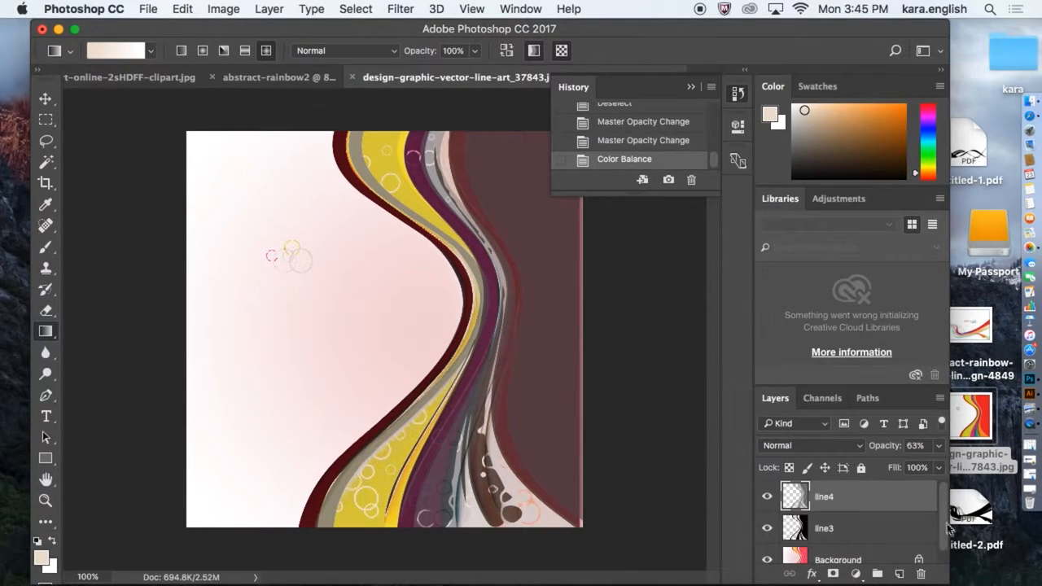
right_click(901, 498)
mouse_move(790, 574)
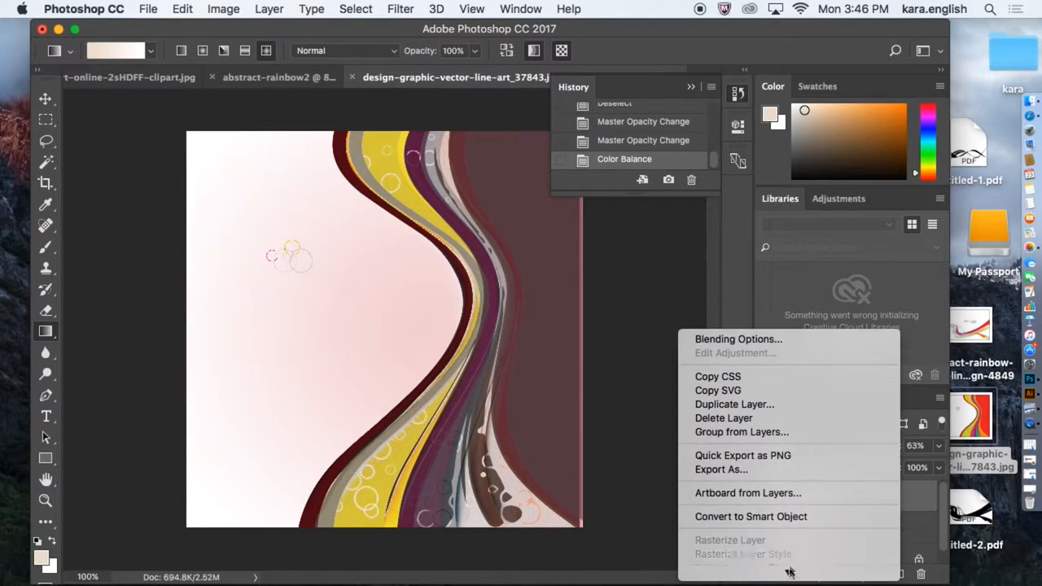
left_click(786, 402)
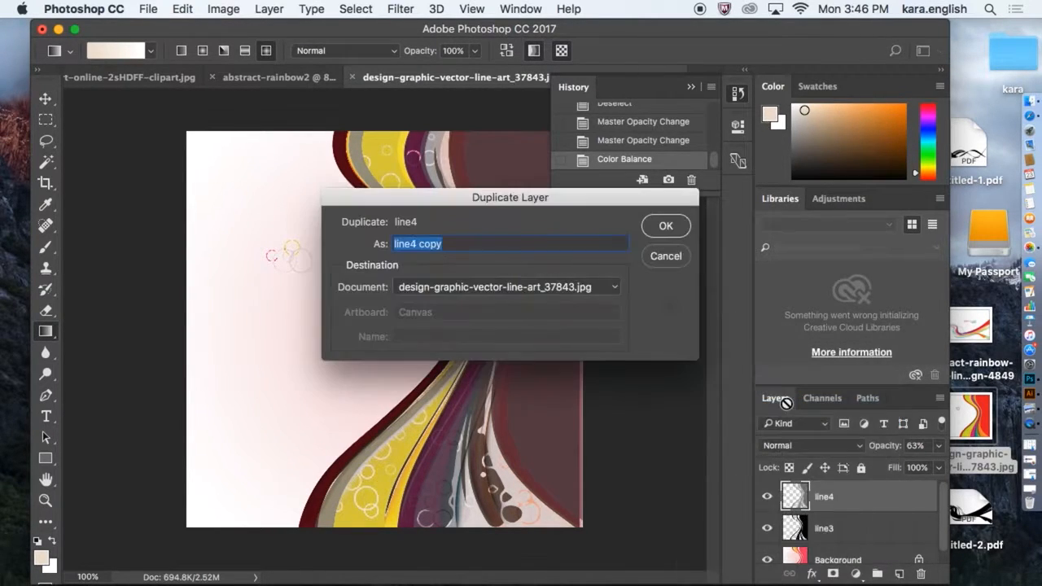
left_click(665, 225)
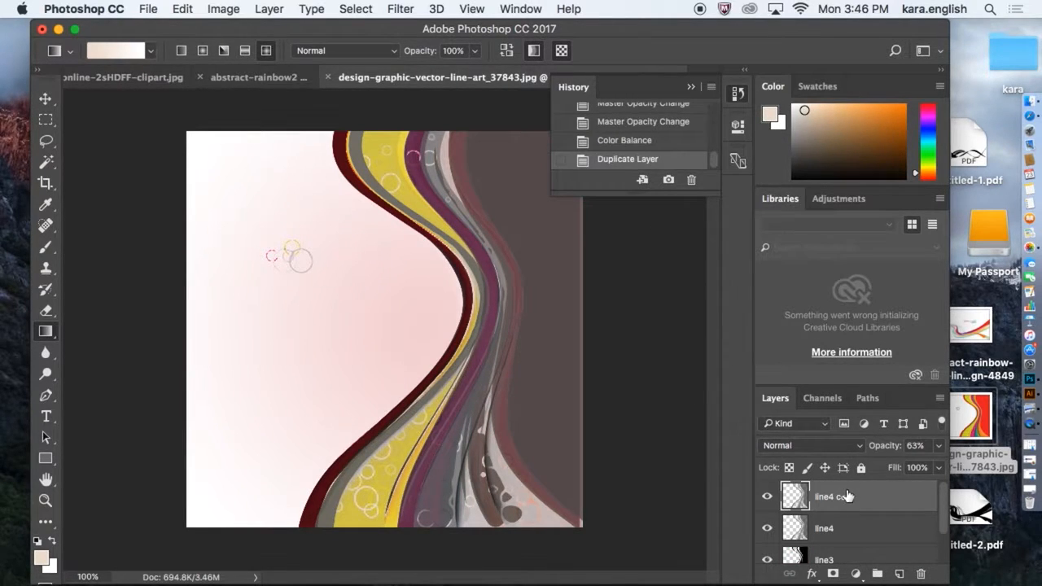
Apply Color Balance to the line4 copy layer's midtones with levels 0, 0 and +57, and shift the layer slightly to the left.
left_click(211, 10)
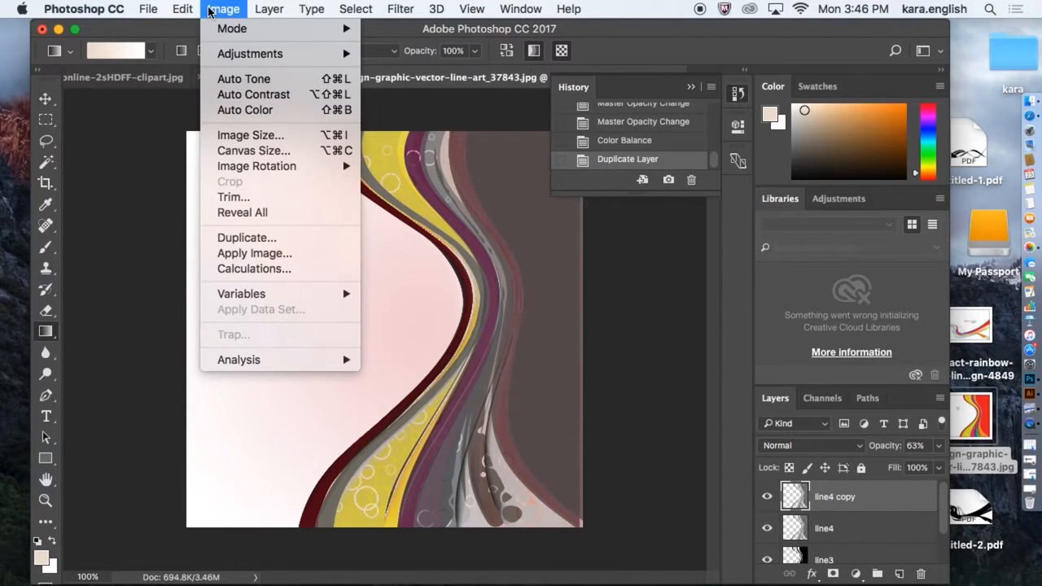
mouse_move(222, 54)
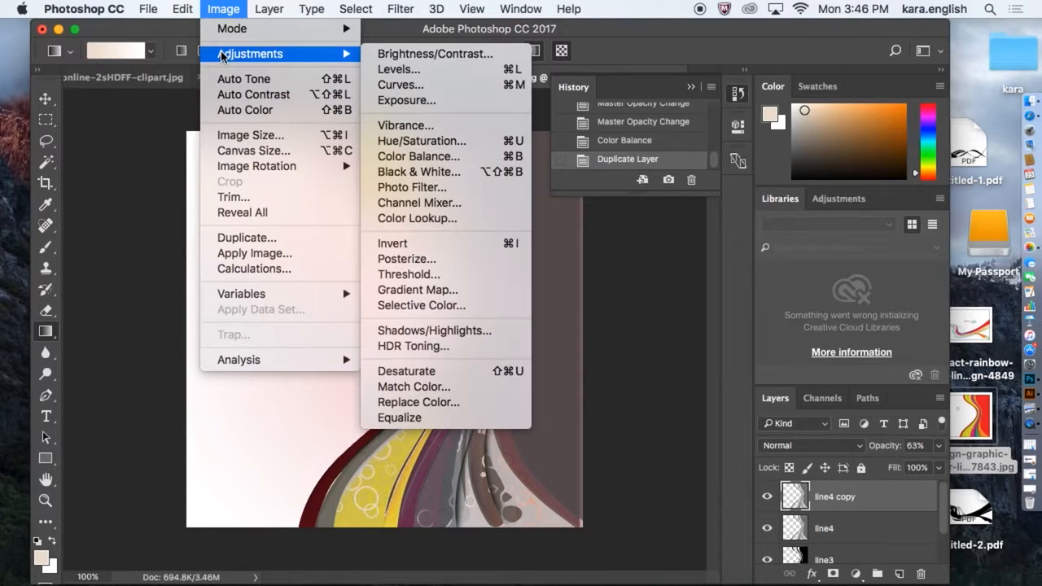
left_click(408, 155)
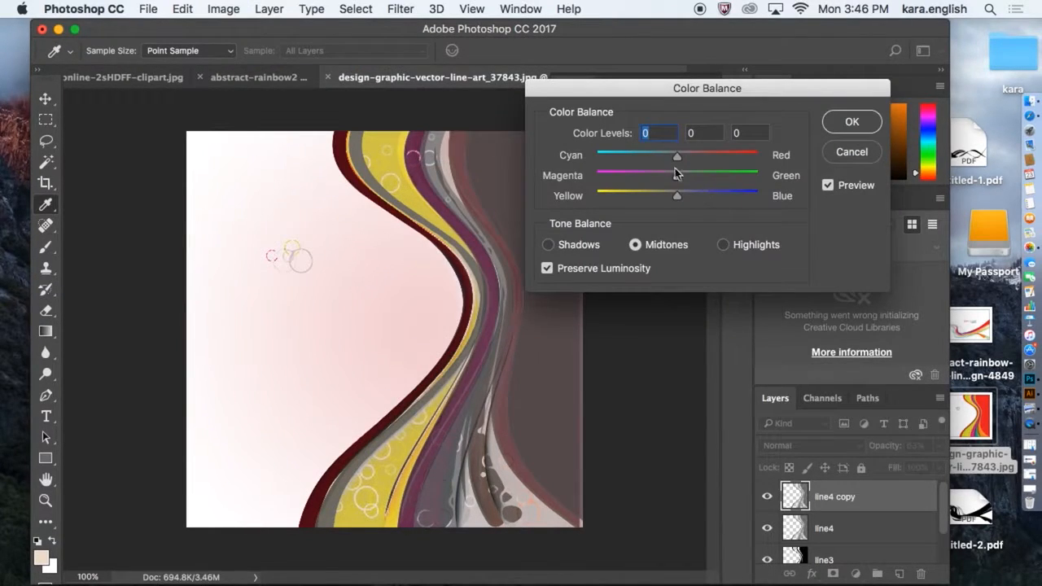
left_click_drag(677, 196, 719, 203)
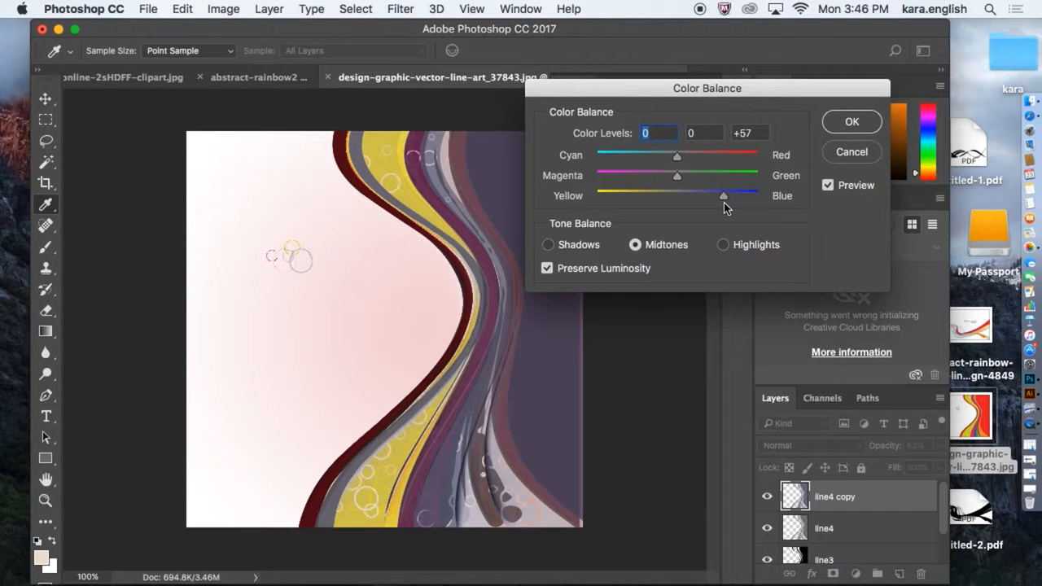
left_click(852, 122)
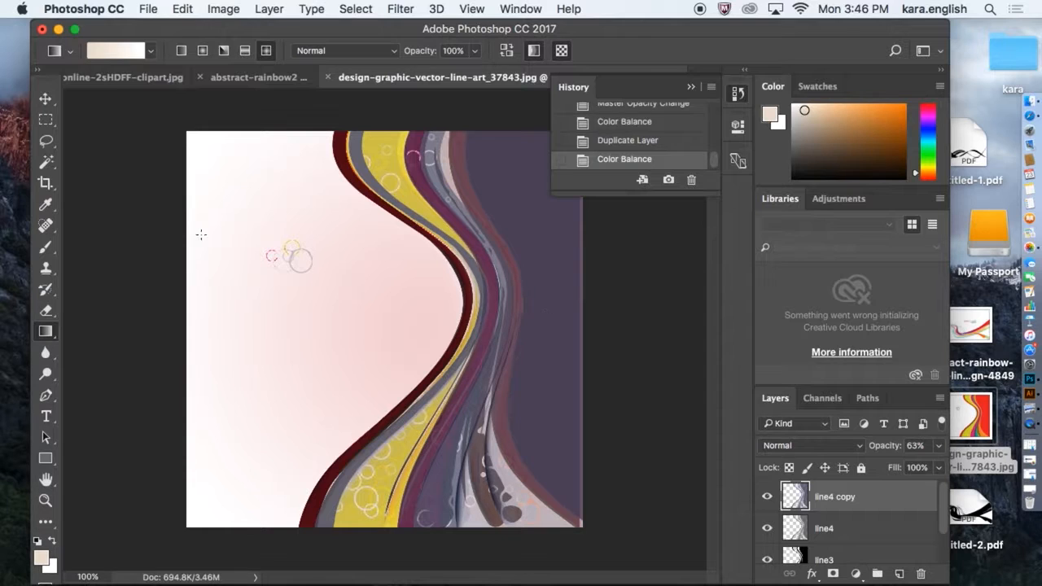
left_click(45, 99)
mouse_move(471, 241)
left_mouse_down()
mouse_move(482, 241)
mouse_move(466, 236)
left_mouse_up()
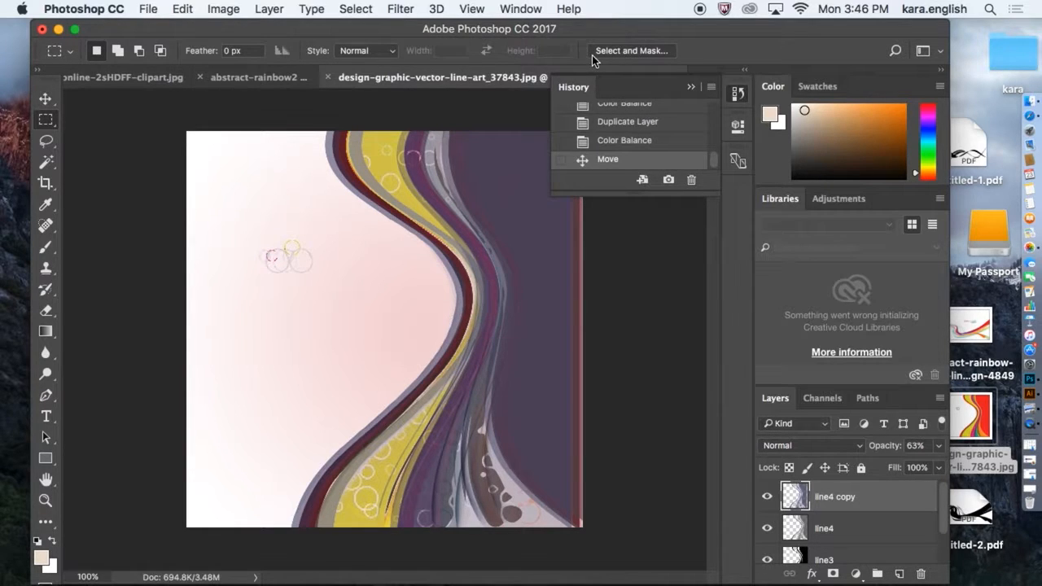
Dock the floating History panel in the same group as Color and Swatches to uncover the canvas.
left_click_drag(613, 85, 660, 93)
left_click_drag(619, 85, 709, 135)
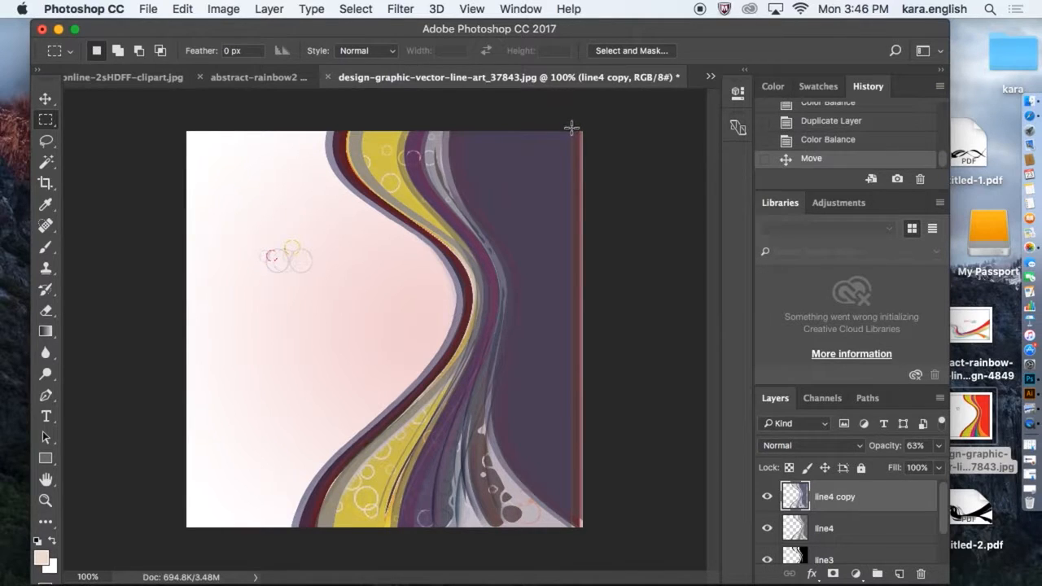
left_click_drag(571, 130, 209, 502)
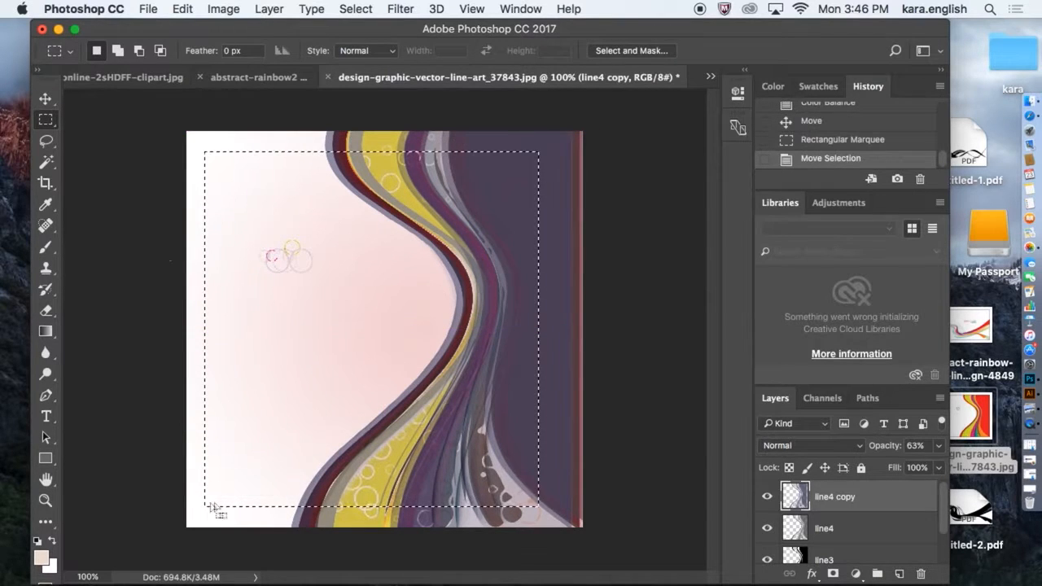
left_click(183, 9)
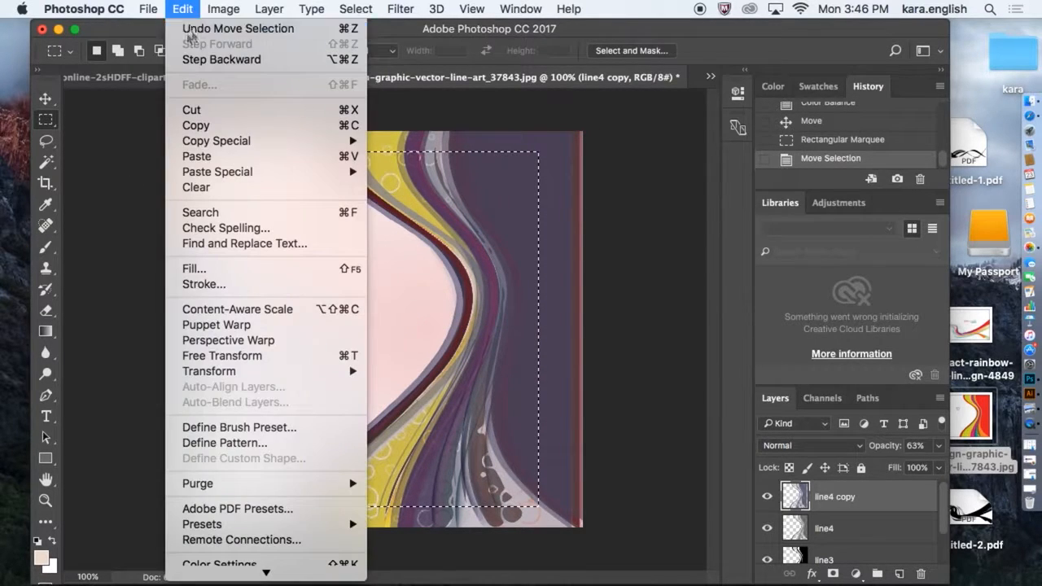
left_click(216, 26)
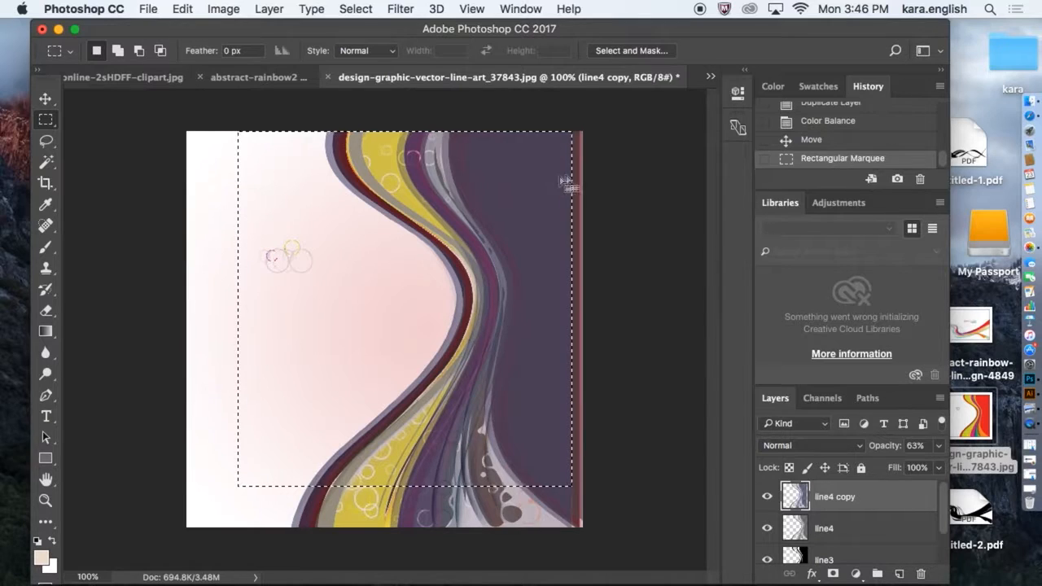
left_click(595, 155)
Crop the image to a full-height rectangular selection that excludes the leftover strip at the right edge and a narrow margin at the left.
left_click_drag(567, 129, 197, 561)
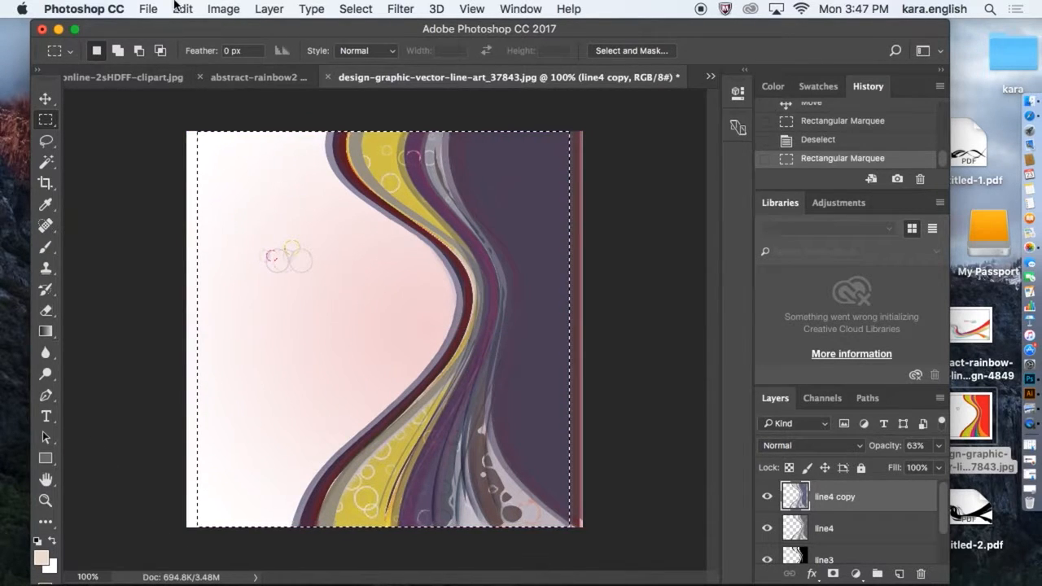
left_click(223, 9)
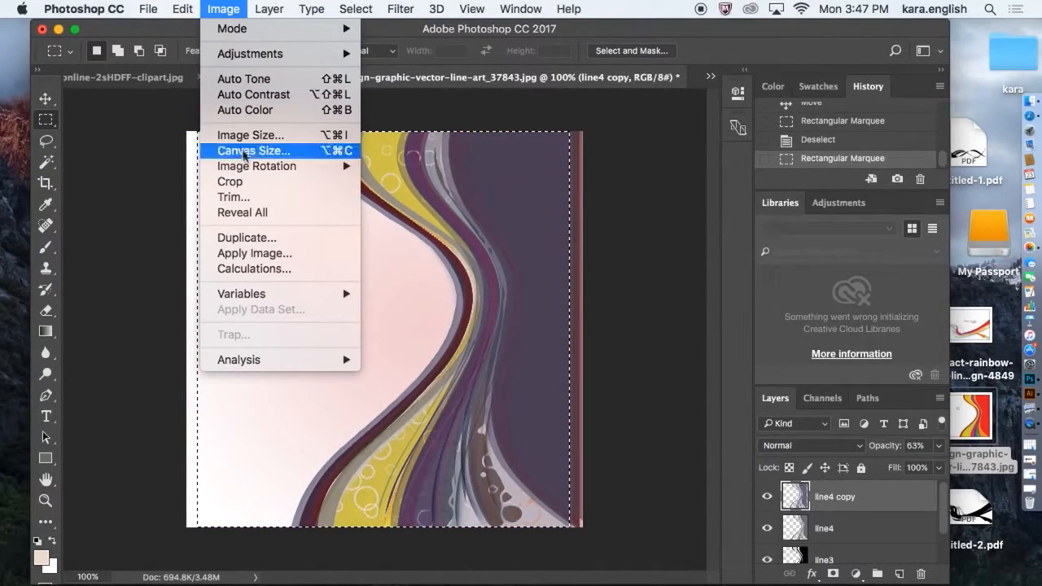
left_click(244, 182)
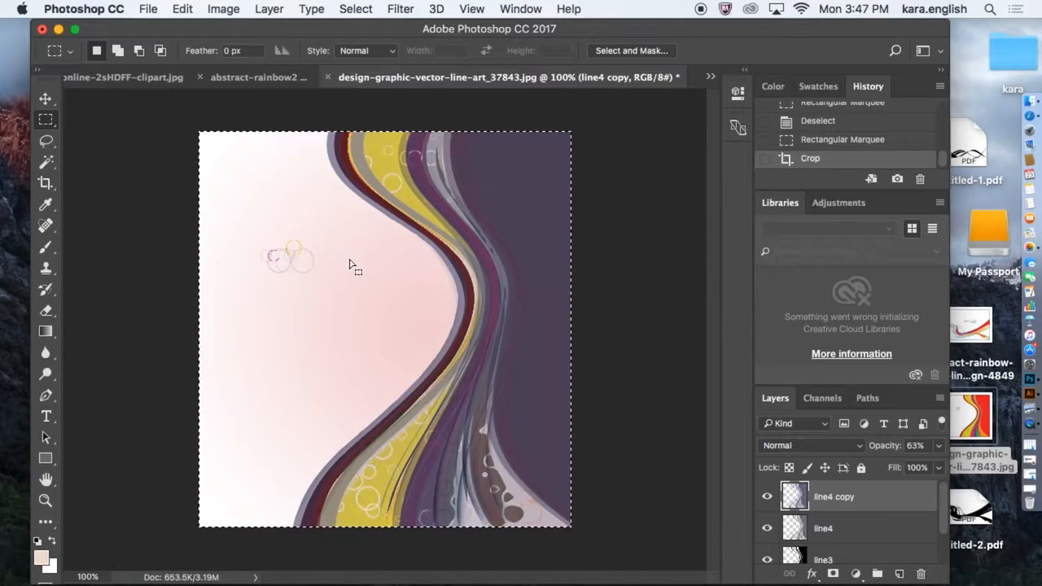
Save the layered artwork to the Desktop as design-graphic-vector-line-art_37843.psd in Photoshop format with Layers and Maximize Compatibility on.
left_click(147, 10)
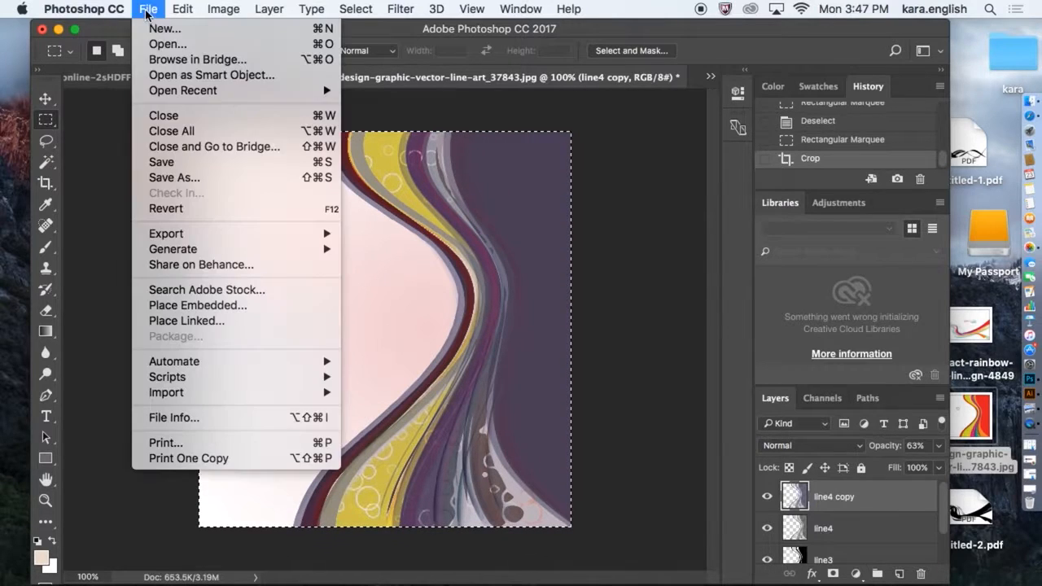
left_click(171, 176)
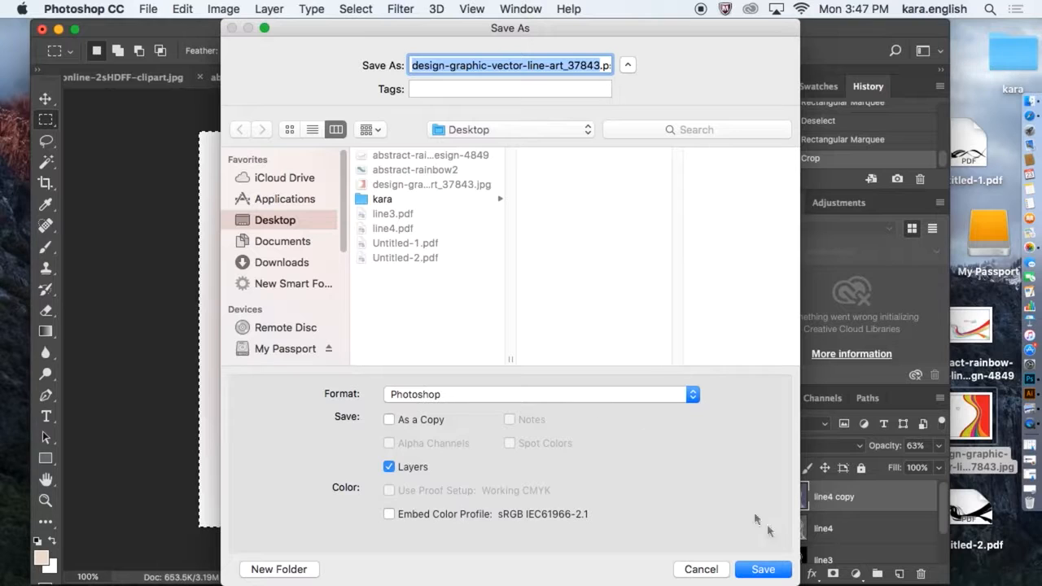
left_click(772, 574)
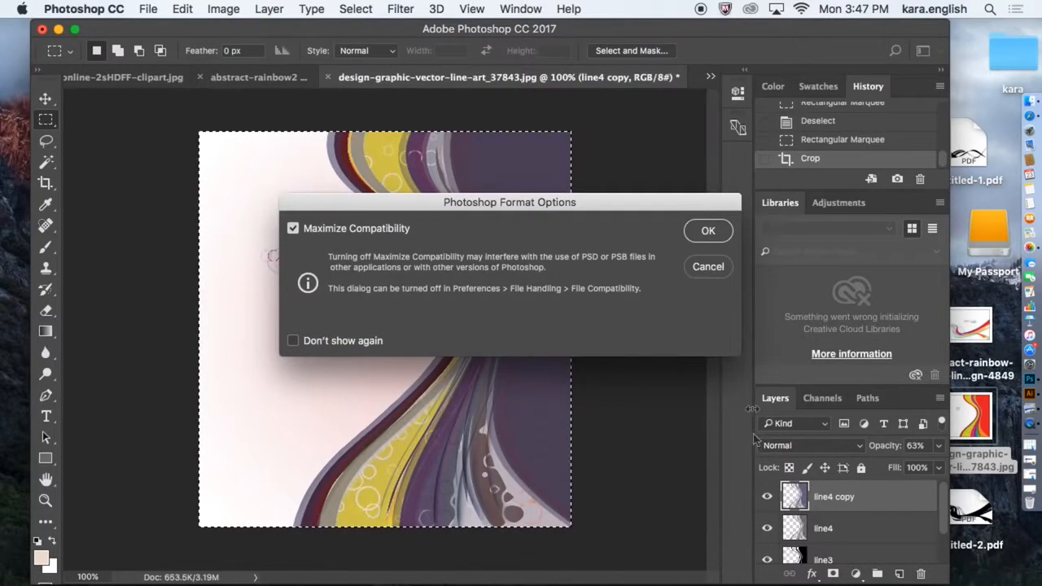
left_click(708, 231)
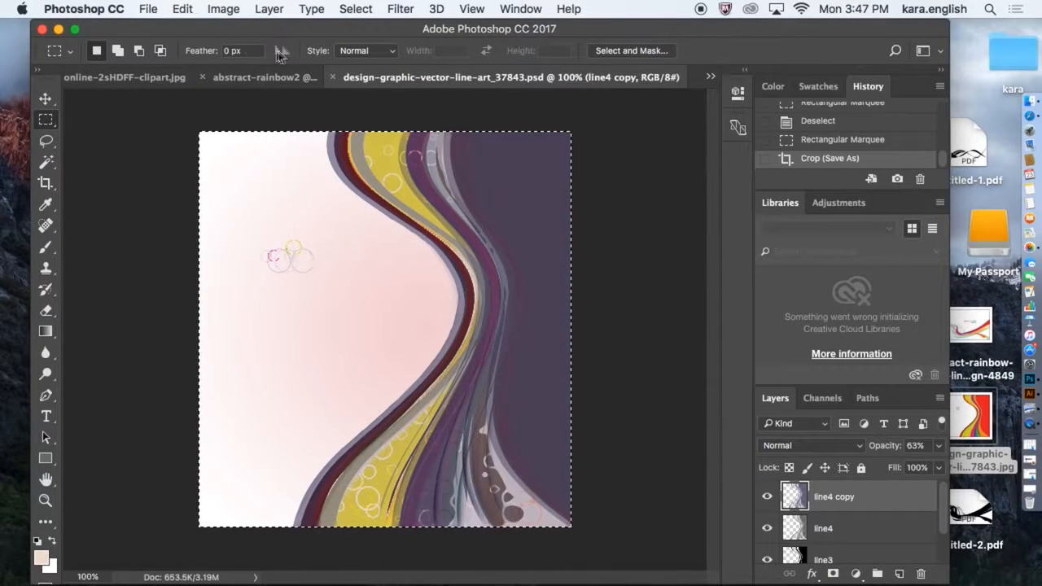
Open the original design-graphic-vector-line-art_37843.jpg from the Desktop.
left_click(148, 8)
left_click(157, 43)
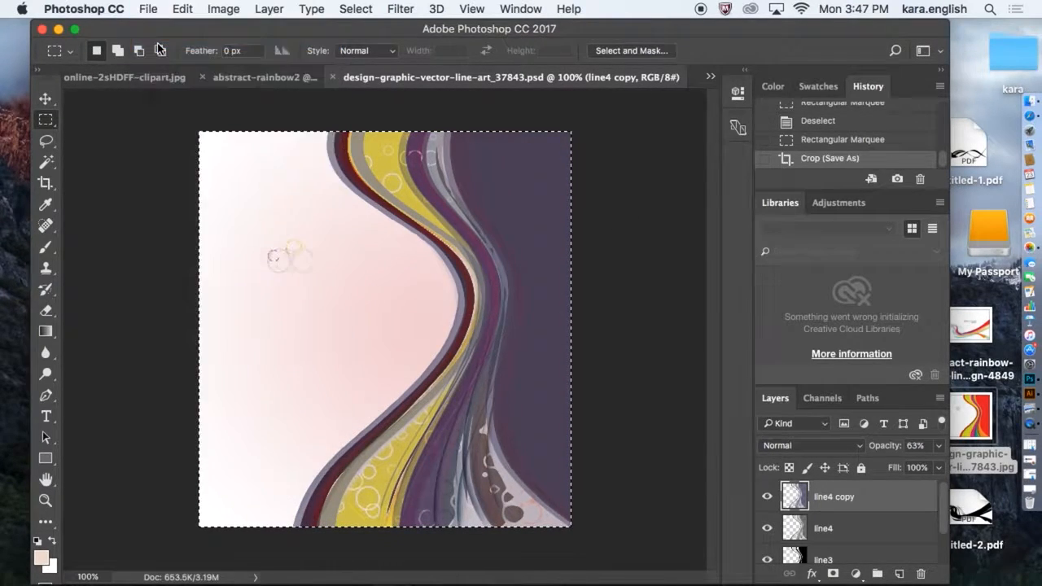
left_click(643, 132)
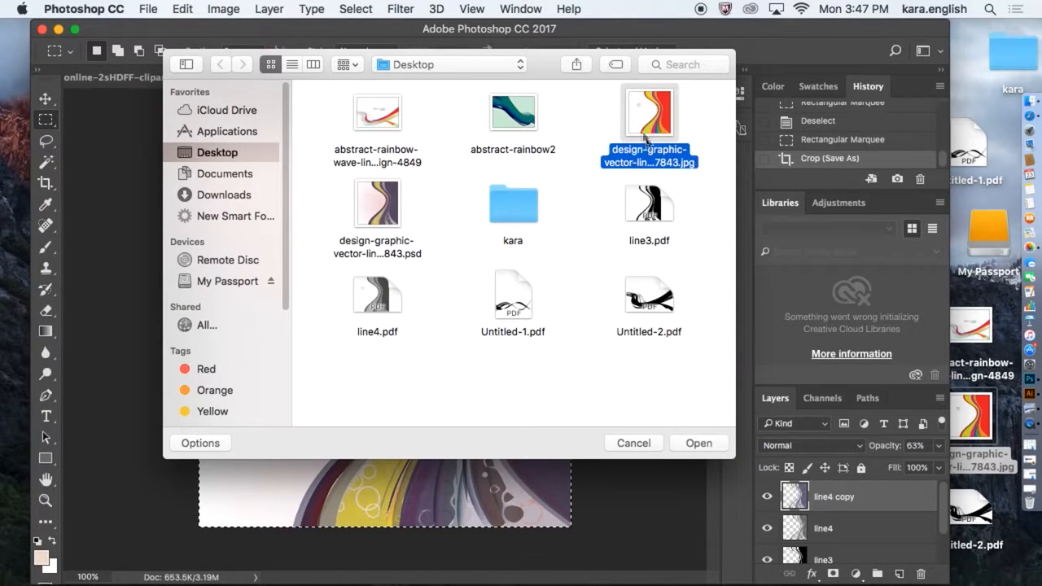
left_click(697, 442)
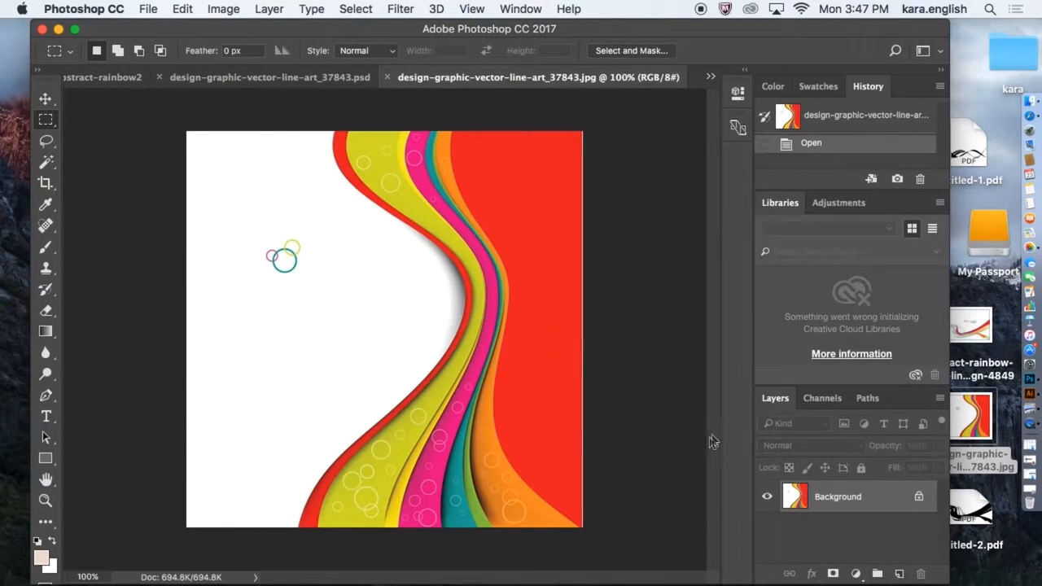
Compare the recolored PSD with the original JPG by switching between the two documents, and view the abstract-rainbow2 document.
left_click(318, 76)
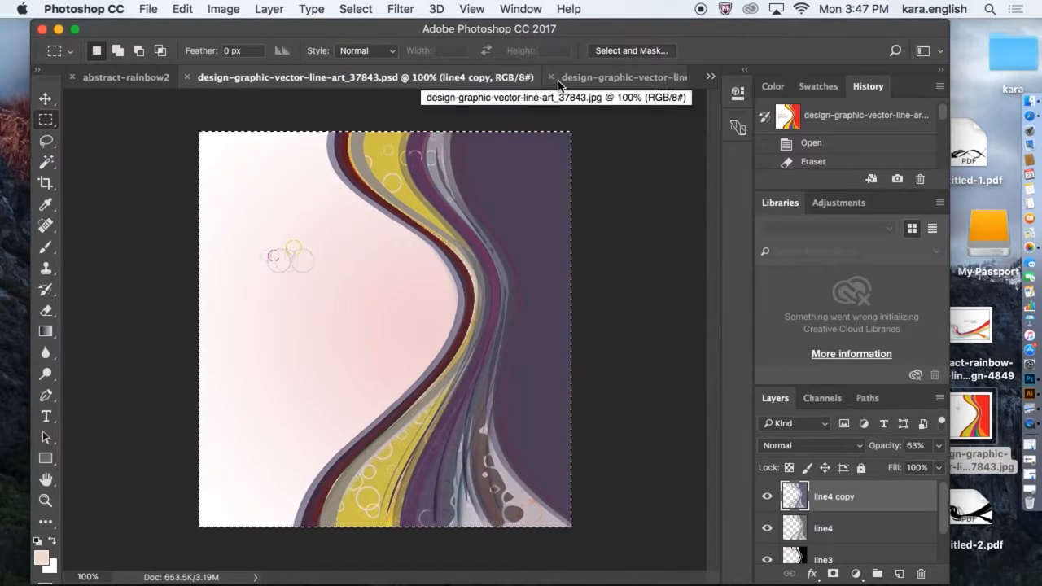
left_click(602, 79)
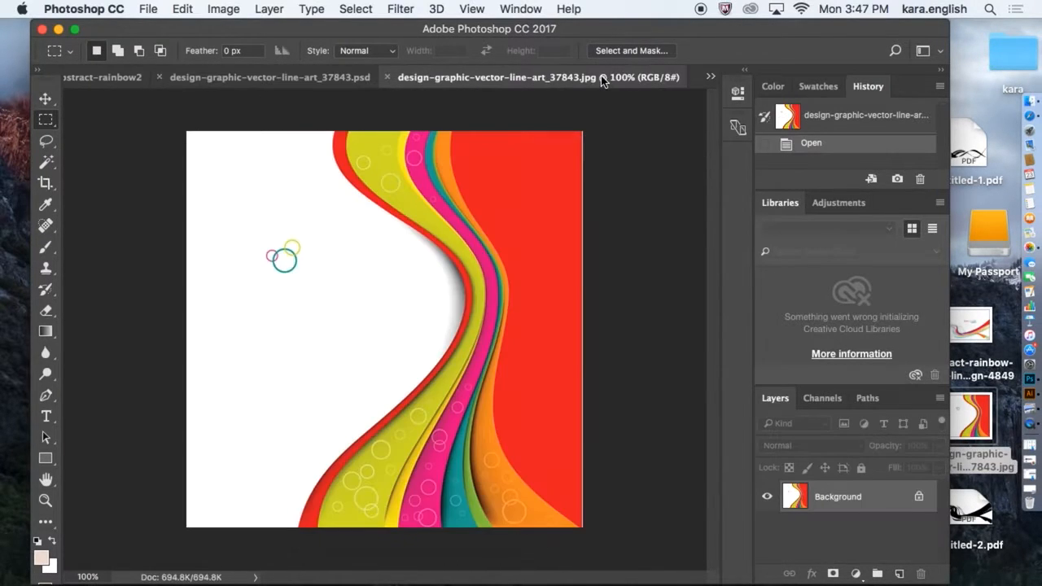
left_click(336, 78)
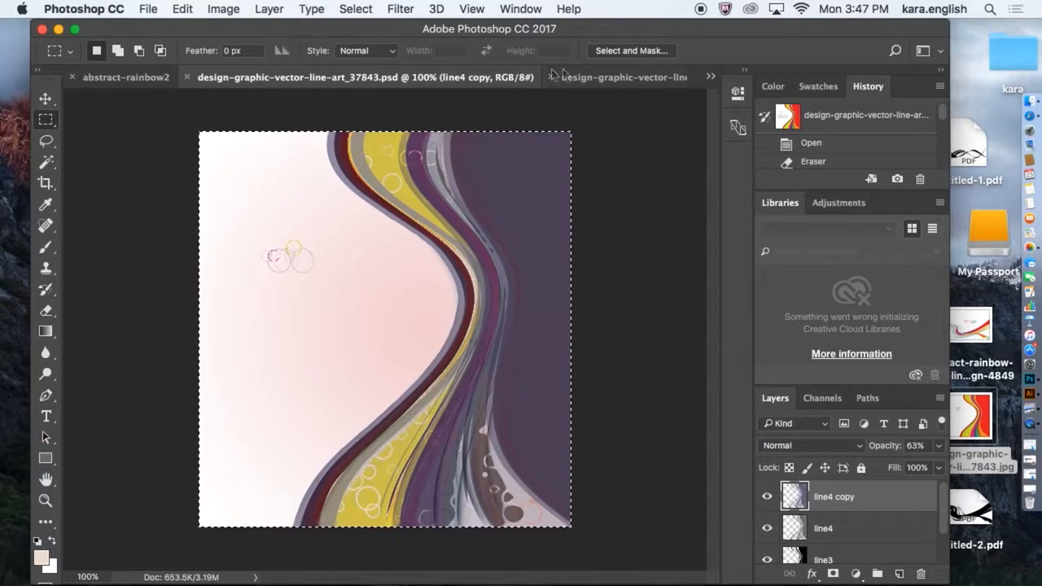
left_click(591, 77)
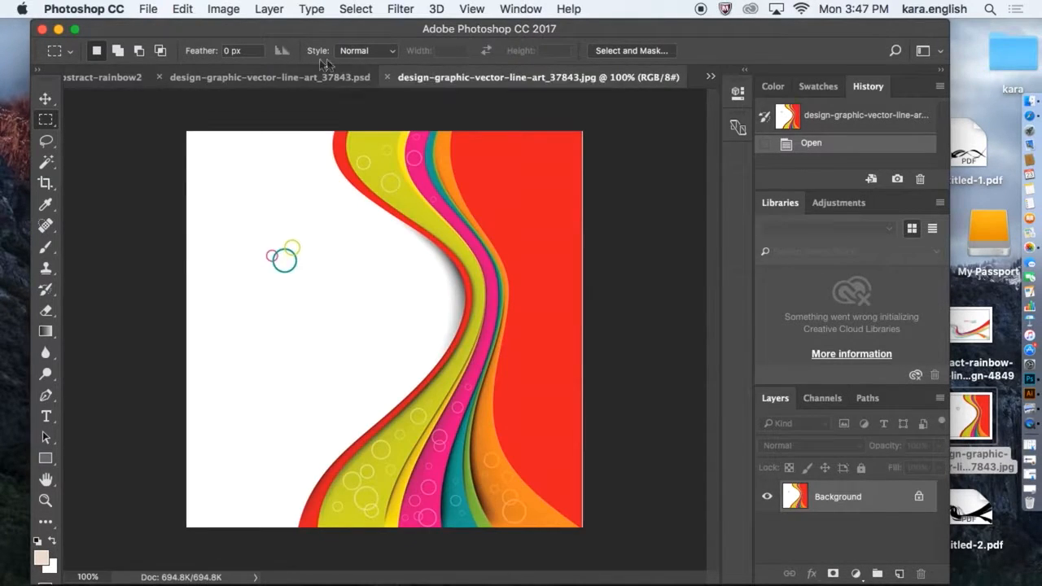
left_click(305, 78)
left_click(154, 78)
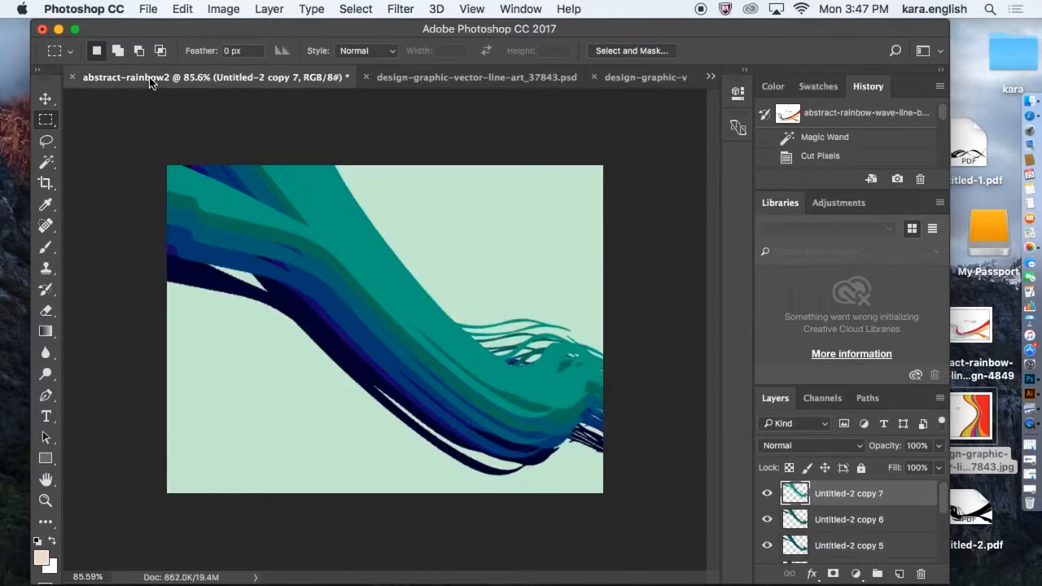